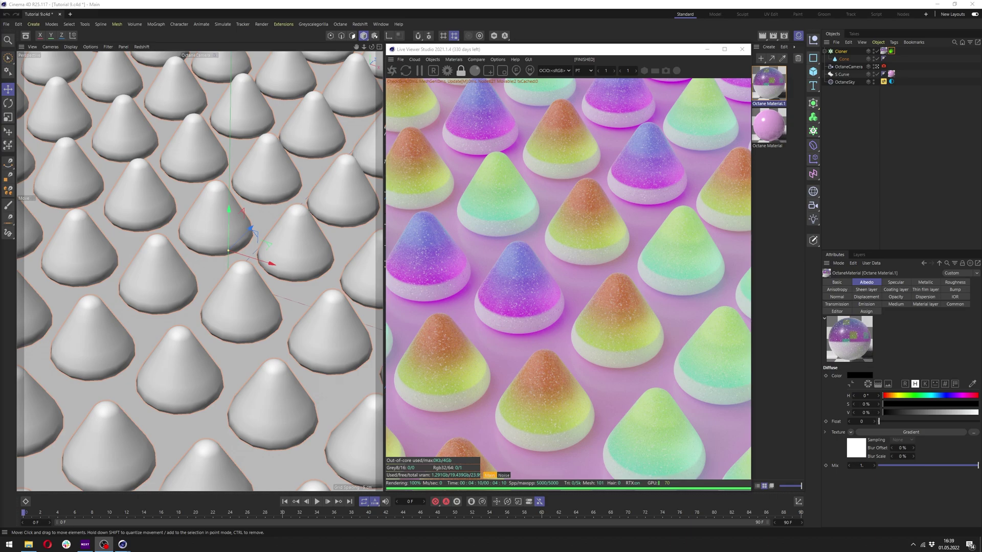
# Step: Review the settings of the sky's environment tag and the S Curve backdrop
pyautogui.click(891, 83)
pyautogui.click(891, 83)
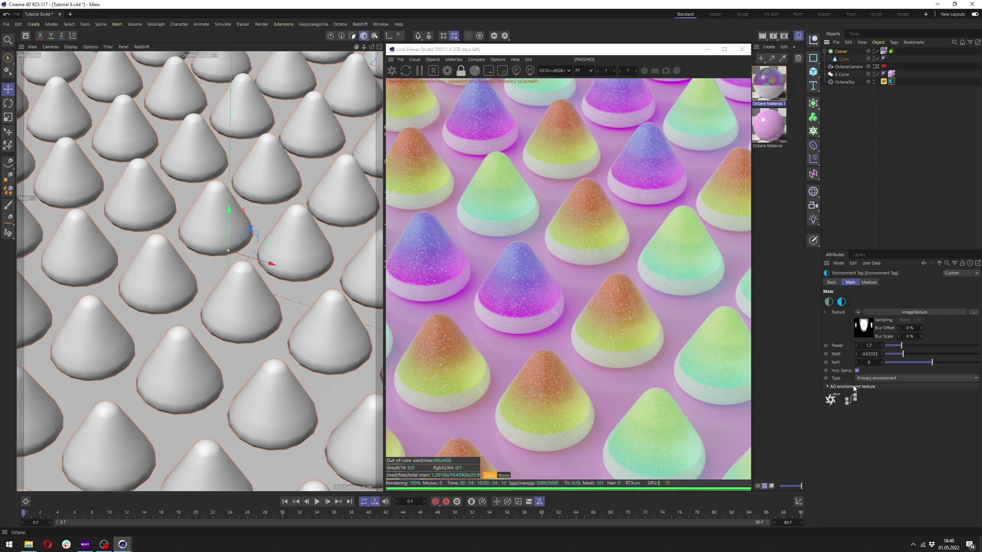
pyautogui.click(836, 76)
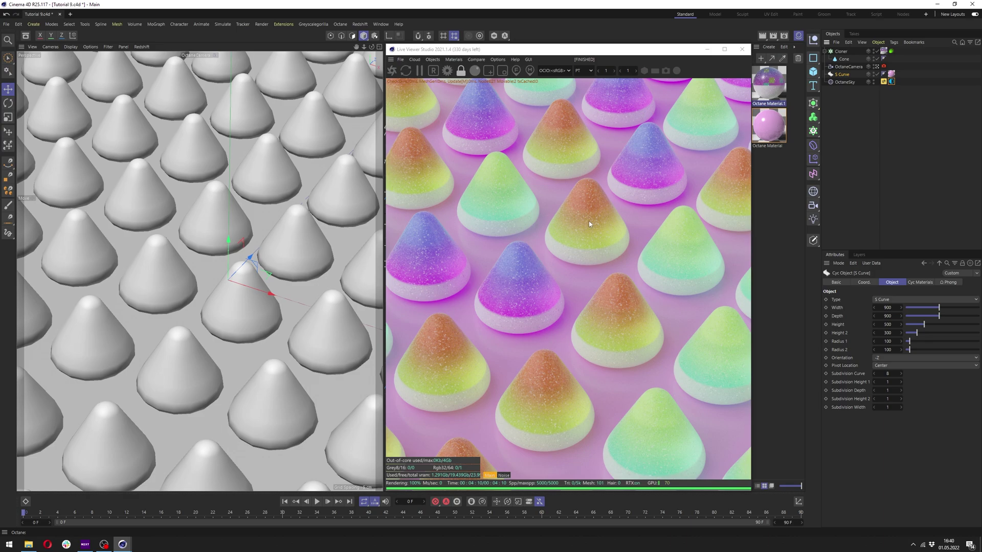
# Step: Inspect the cone's profile in the front view together with its cap and fillet settings
pyautogui.click(843, 59)
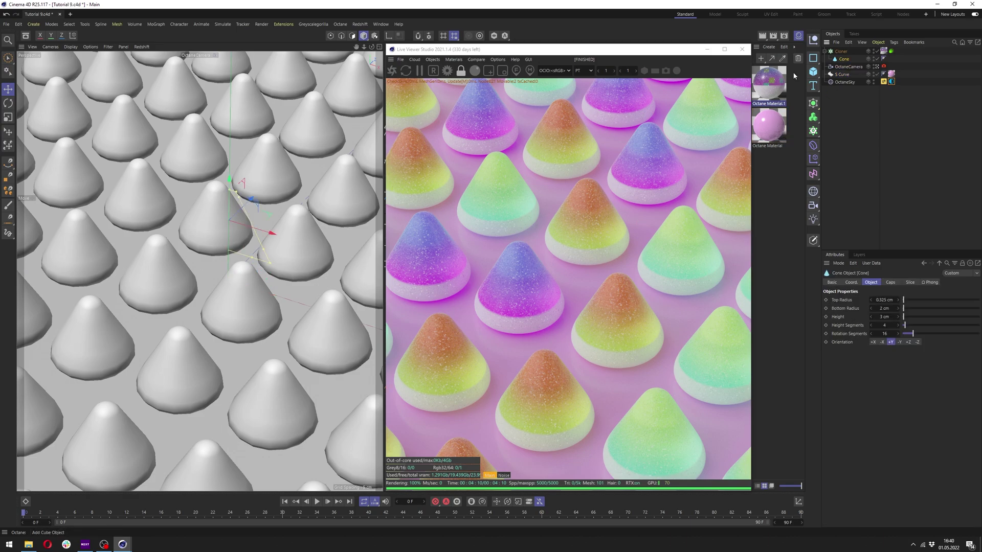
pyautogui.click(708, 52)
pyautogui.keyDown('alt'); pyautogui.moveTo(650, 154); pyautogui.dragTo(634, 278, button='middle'); pyautogui.keyUp('alt')
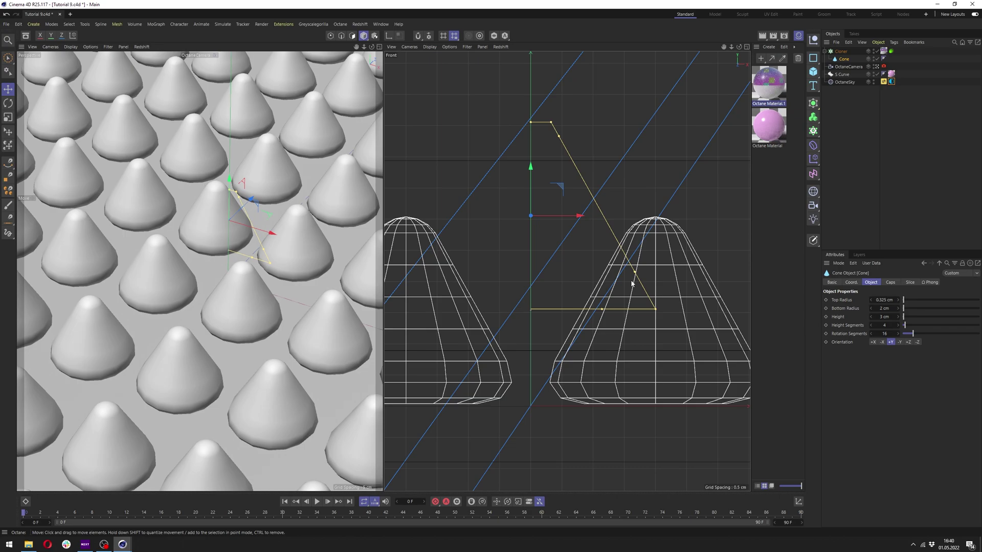
pyautogui.click(890, 282)
pyautogui.click(864, 299)
pyautogui.click(864, 300)
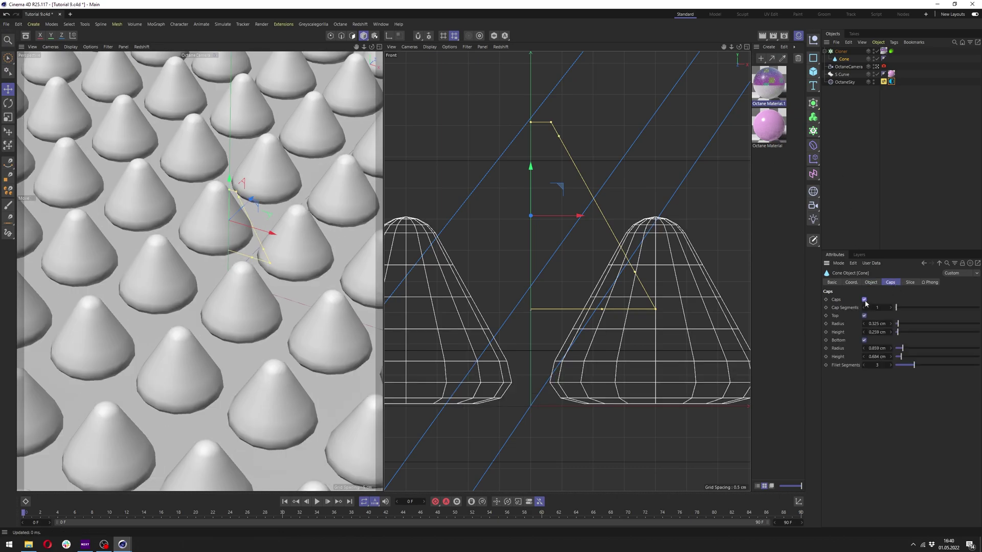
# Step: Review the Cloner's grid settings and the Octane path tracing kernel settings
pyautogui.click(838, 51)
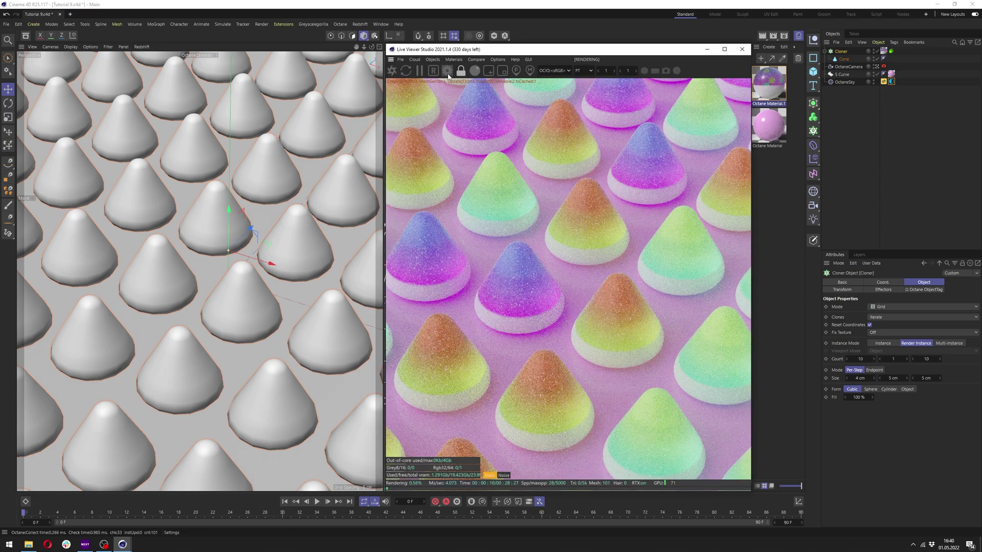
pyautogui.click(447, 71)
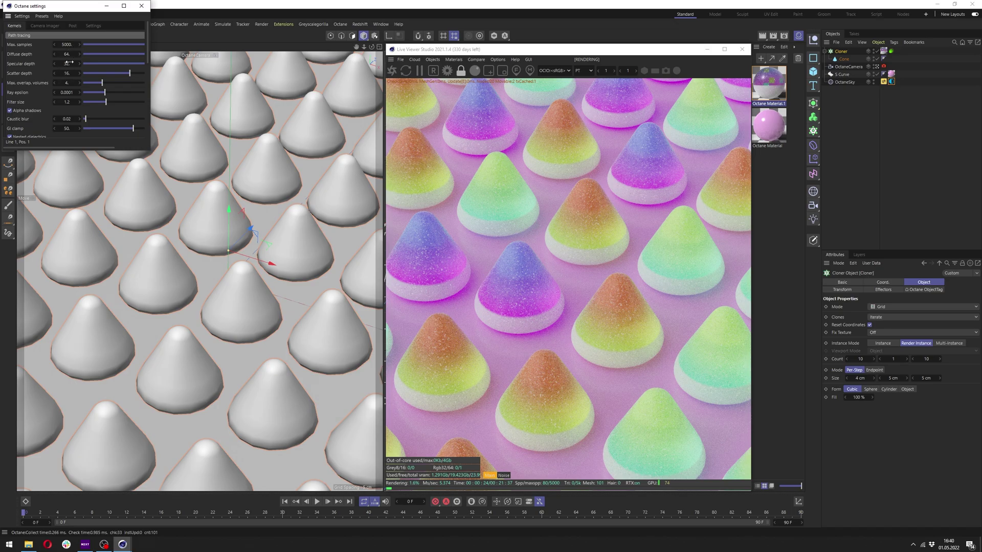
pyautogui.moveTo(87, 53); pyautogui.dragTo(81, 54)
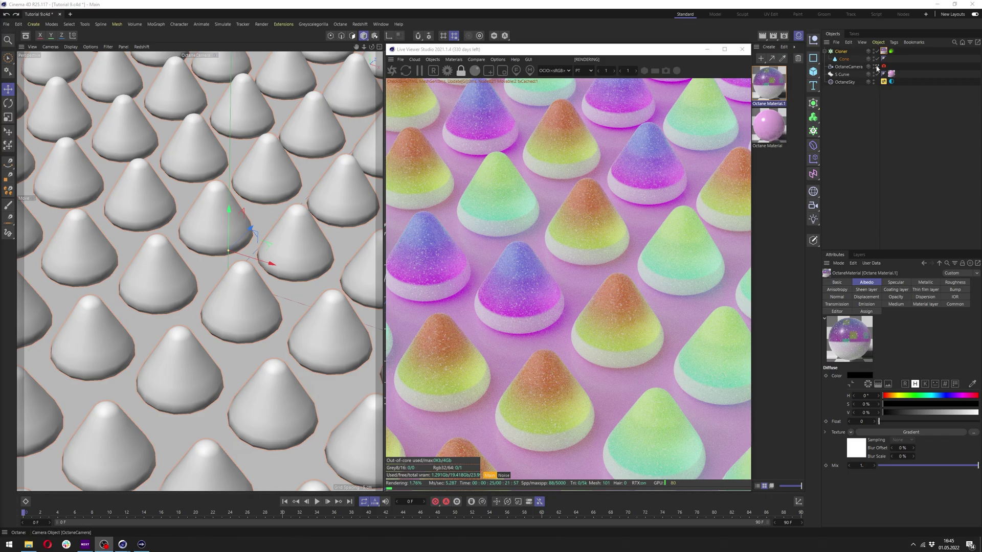
# Step: Delete the cones' multicolored material and apply a new Octane Material to the Cloner in its place
pyautogui.click(782, 70)
pyautogui.press('Delete')
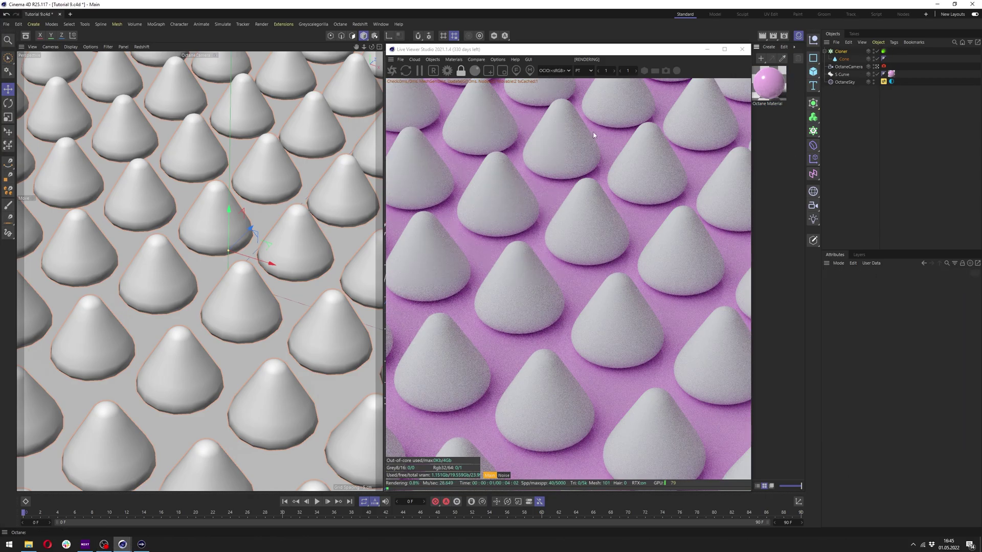
pyautogui.click(768, 47)
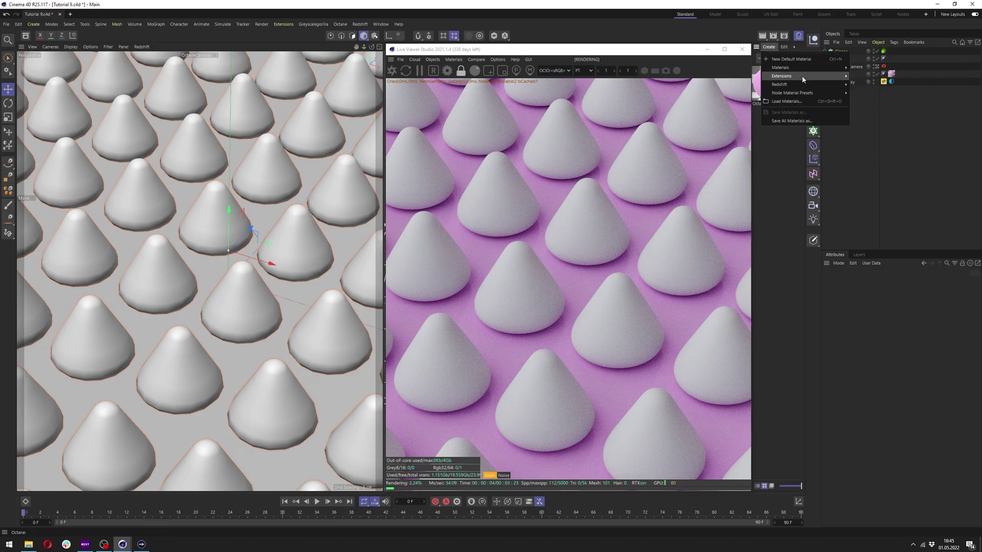
pyautogui.moveTo(811, 75)
pyautogui.moveTo(871, 76)
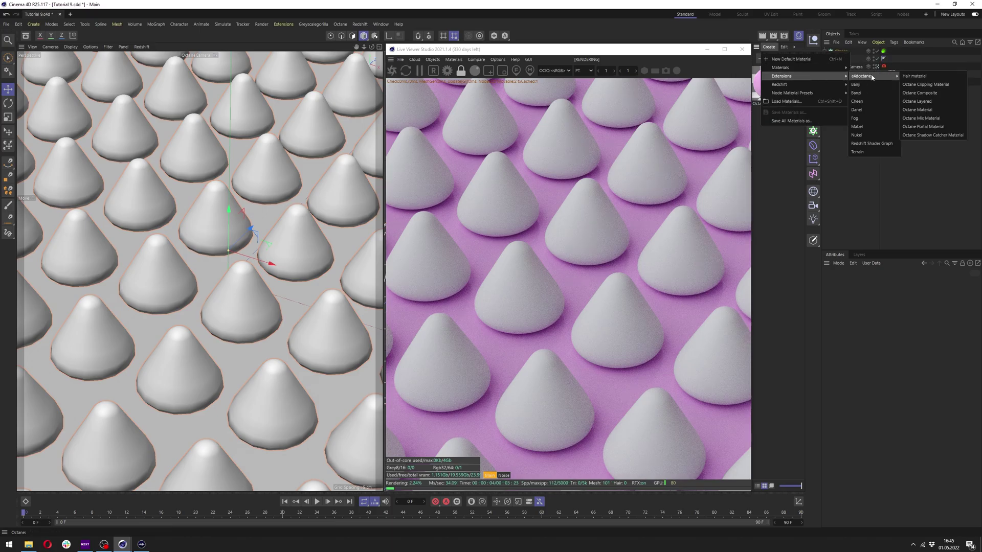
pyautogui.click(931, 110)
pyautogui.moveTo(769, 87); pyautogui.dragTo(841, 53)
# Step: Open the new material in the Octane Node Editor and move its node to make room for inputs
pyautogui.doubleClick(768, 84)
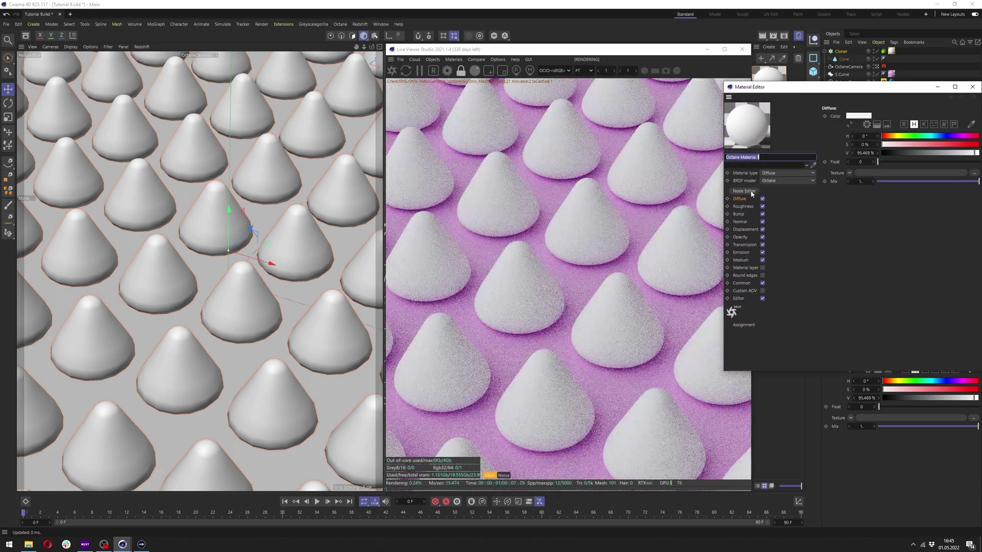
pyautogui.click(752, 194)
pyautogui.click(972, 87)
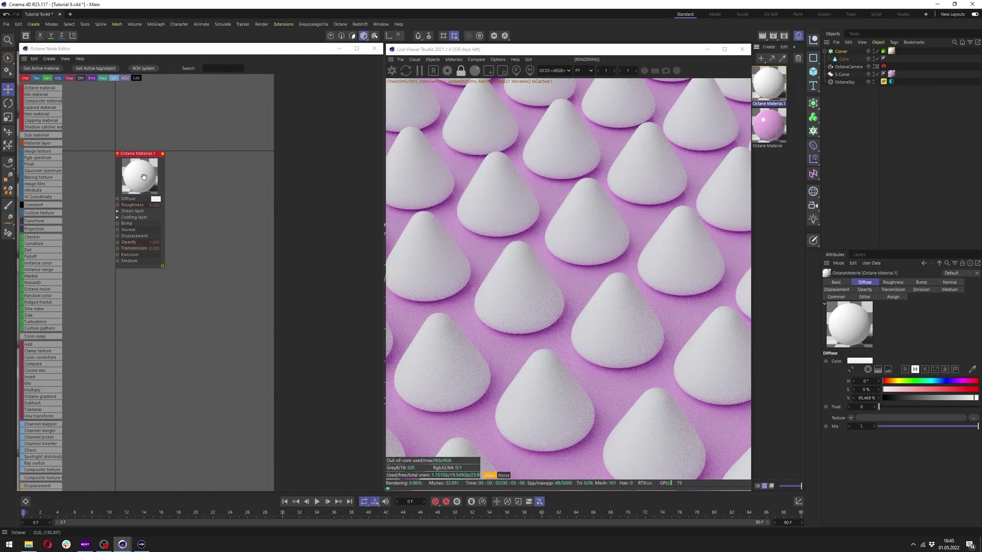
pyautogui.click(144, 177)
pyautogui.moveTo(143, 177); pyautogui.dragTo(238, 222)
# Step: Set the material type to Universal and the BRDF model to GGX (energy preserving)
pyautogui.click(294, 77)
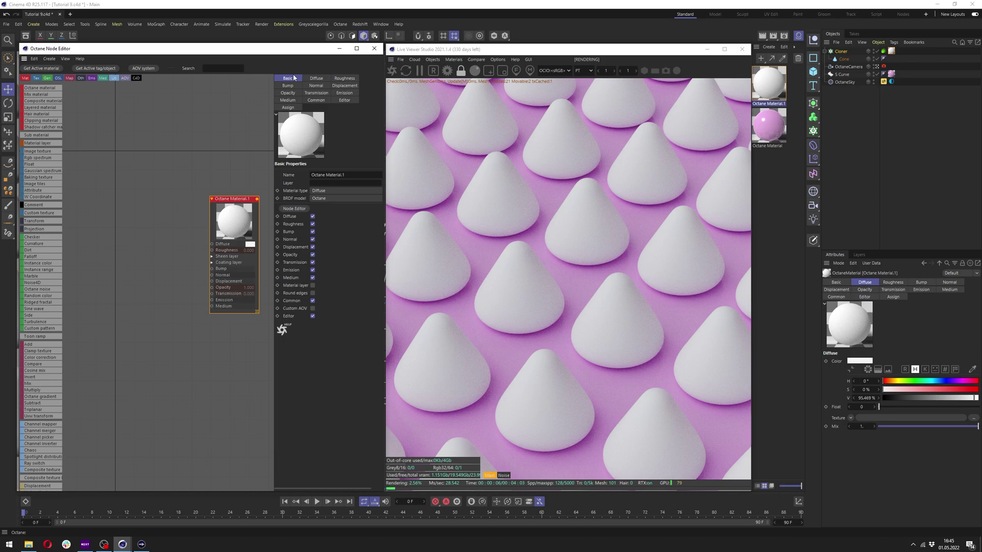
pyautogui.click(319, 190)
pyautogui.click(328, 245)
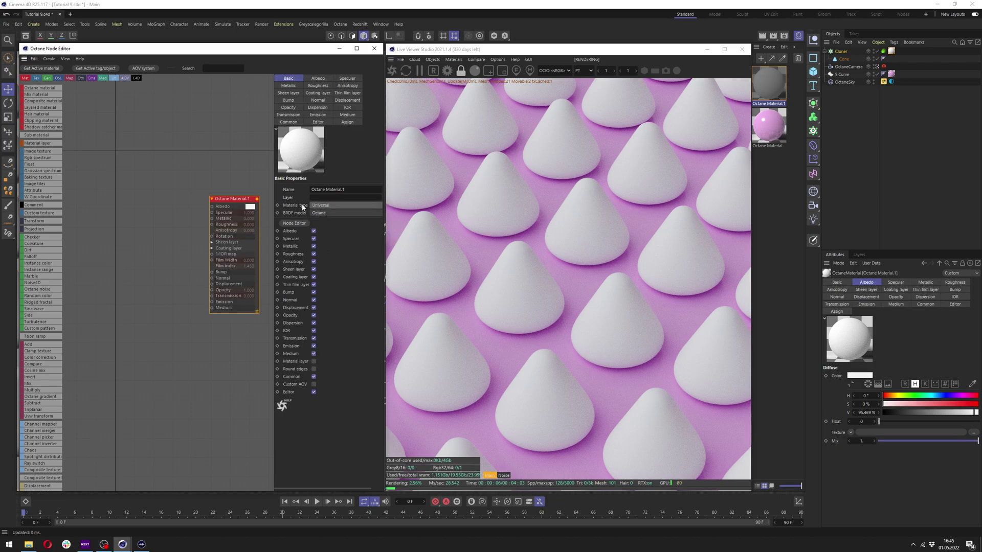
pyautogui.click(321, 212)
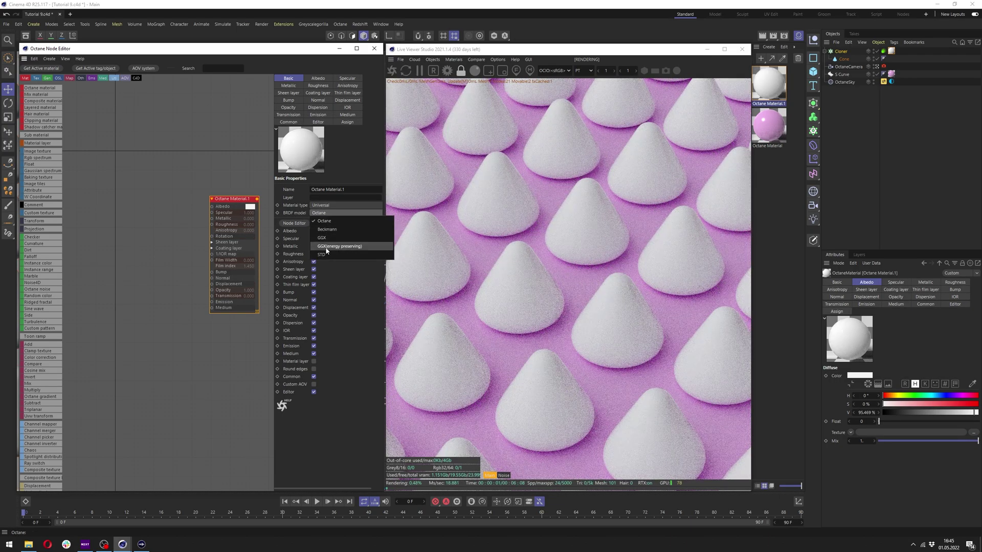
pyautogui.click(348, 246)
pyautogui.click(324, 214)
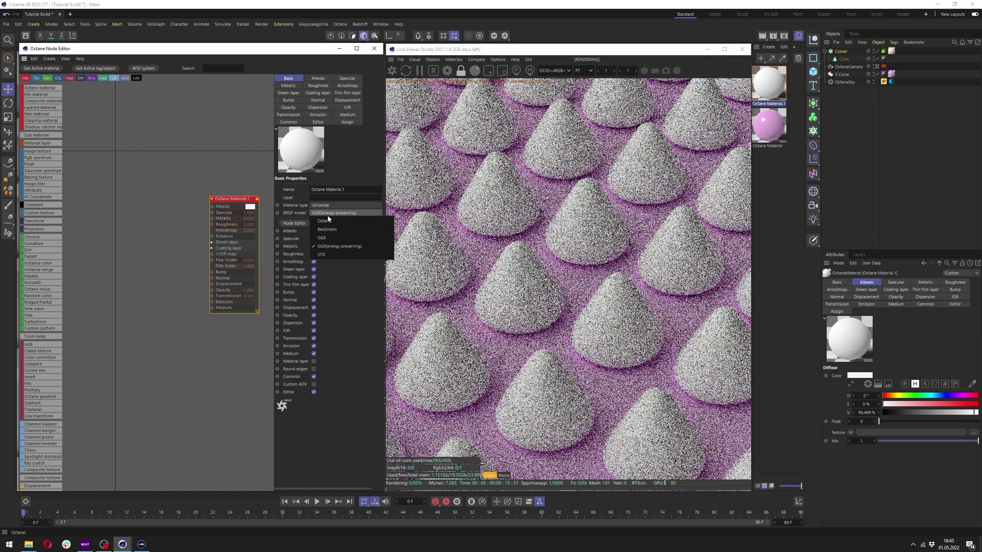
pyautogui.click(328, 246)
# Step: Make the material's albedo color black and set its roughness to 0.4
pyautogui.click(314, 79)
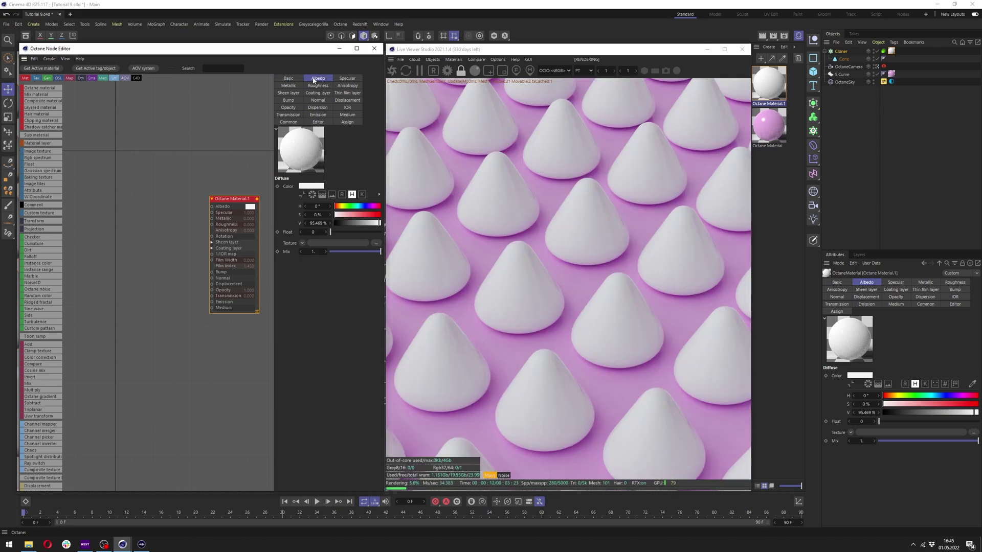
pyautogui.moveTo(350, 223); pyautogui.dragTo(323, 223)
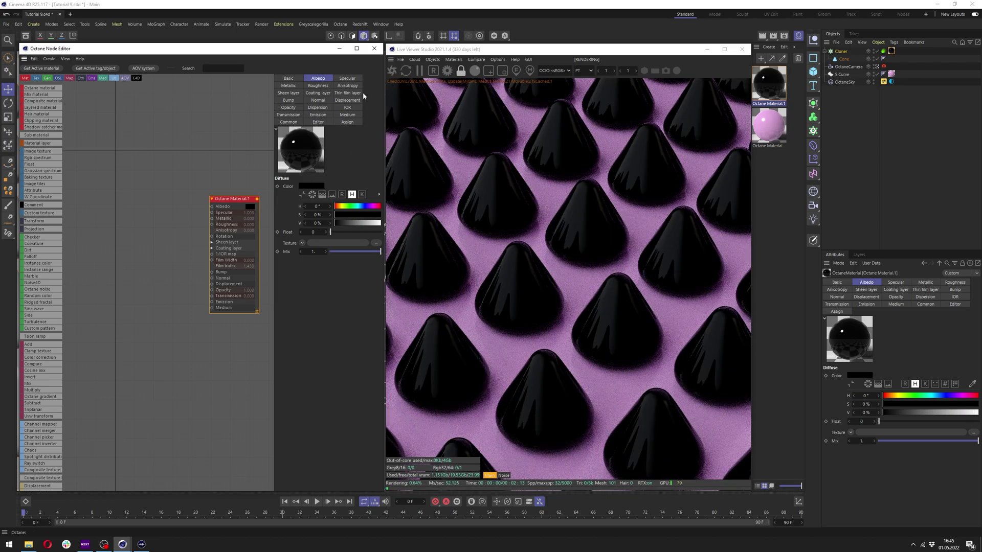
pyautogui.click(318, 86)
pyautogui.doubleClick(320, 232)
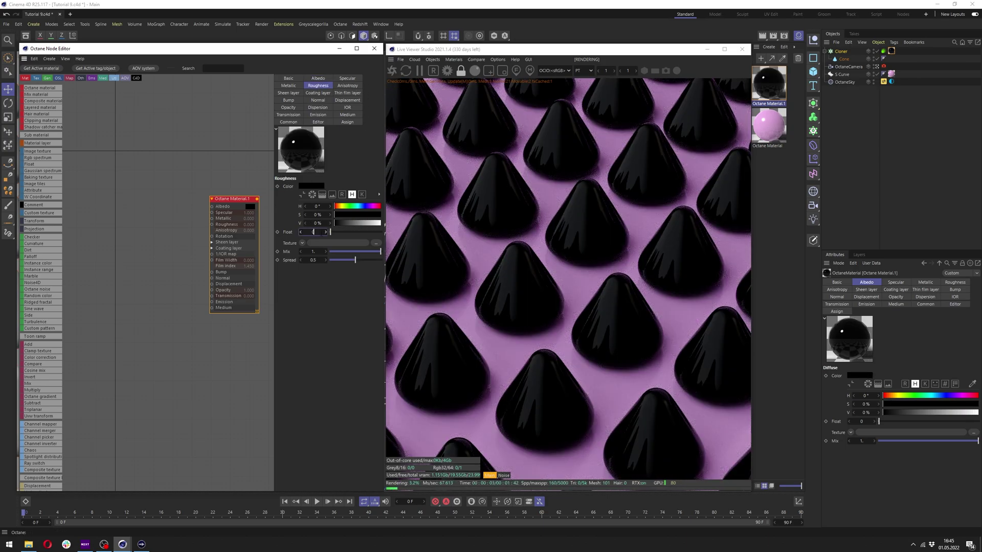
pyautogui.write('0.4')
pyautogui.press('Return')
# Step: Set the material's dielectric IOR to 1.5
pyautogui.click(348, 108)
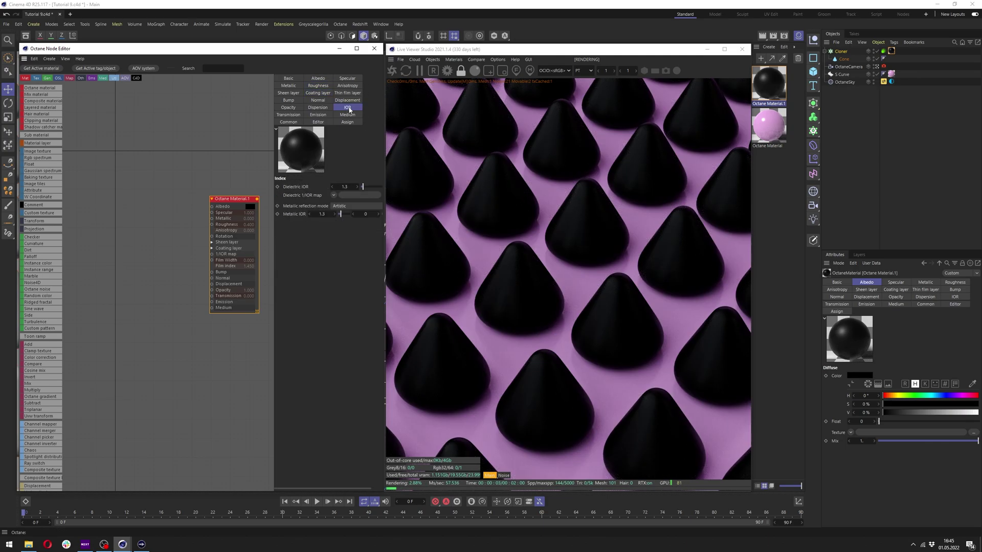
pyautogui.doubleClick(350, 187)
pyautogui.write('1.5')
# Step: Change the transmission type to Specular and set its color to 40% saturation and 100% value at hue 0°
pyautogui.click(288, 114)
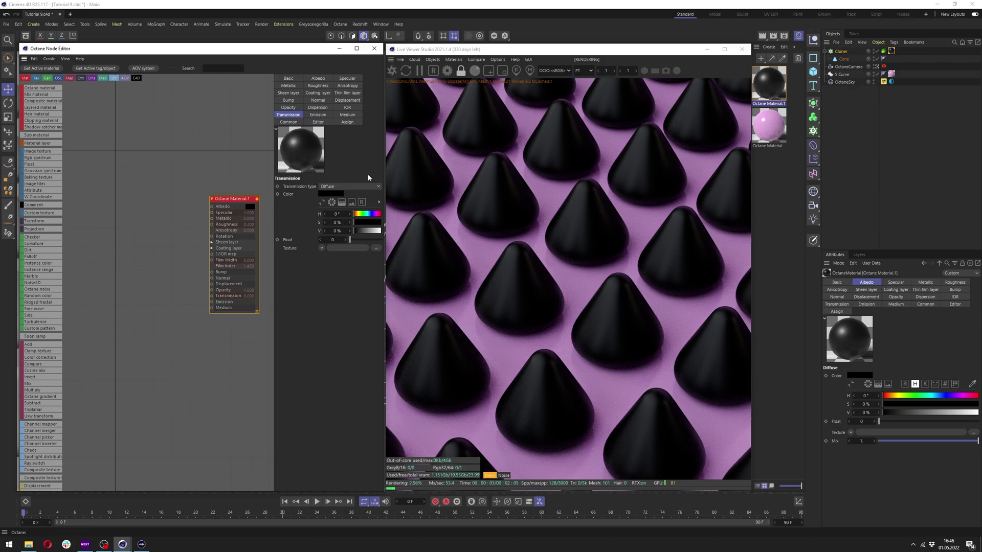
pyautogui.click(337, 187)
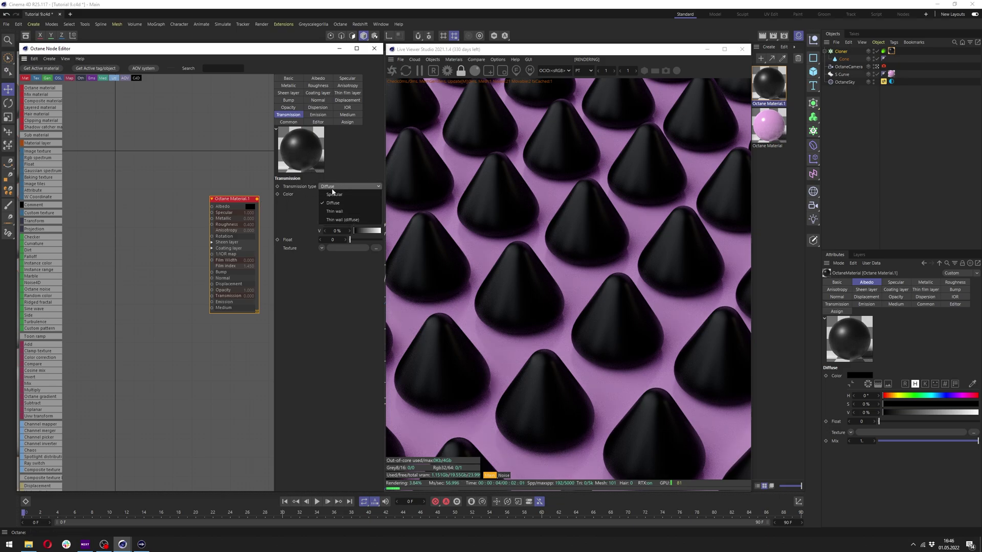
pyautogui.click(334, 195)
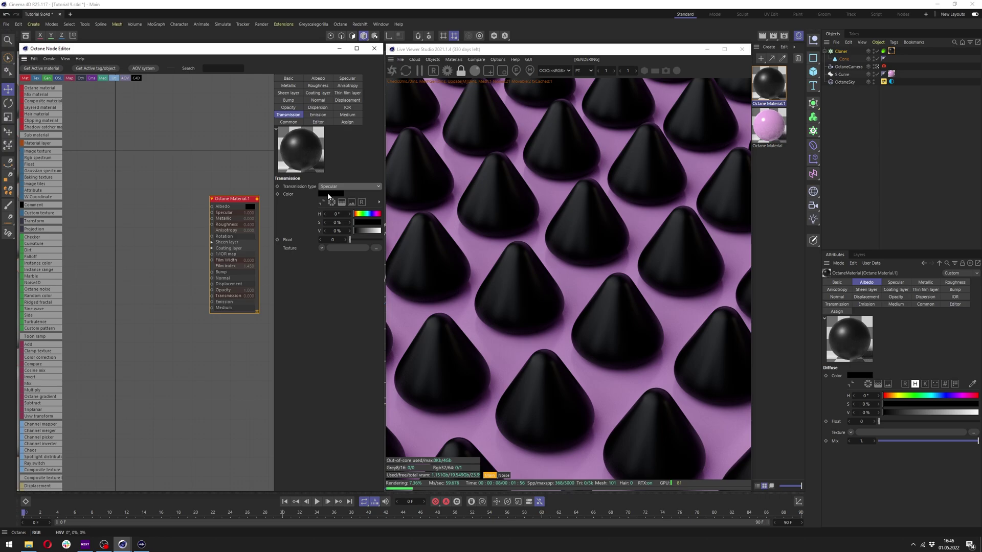
pyautogui.moveTo(366, 230); pyautogui.dragTo(382, 230)
pyautogui.click(339, 223)
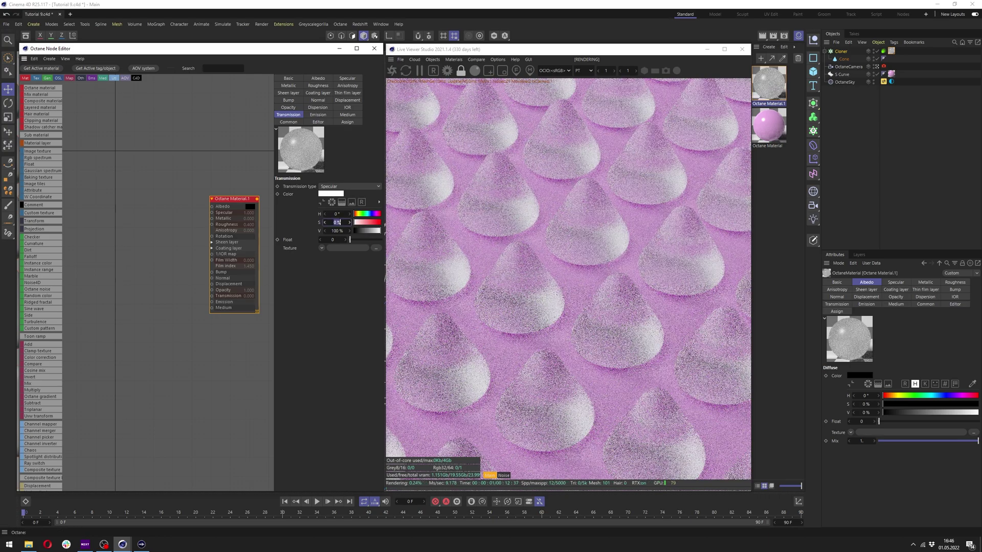
pyautogui.write('40')
pyautogui.press('Return')
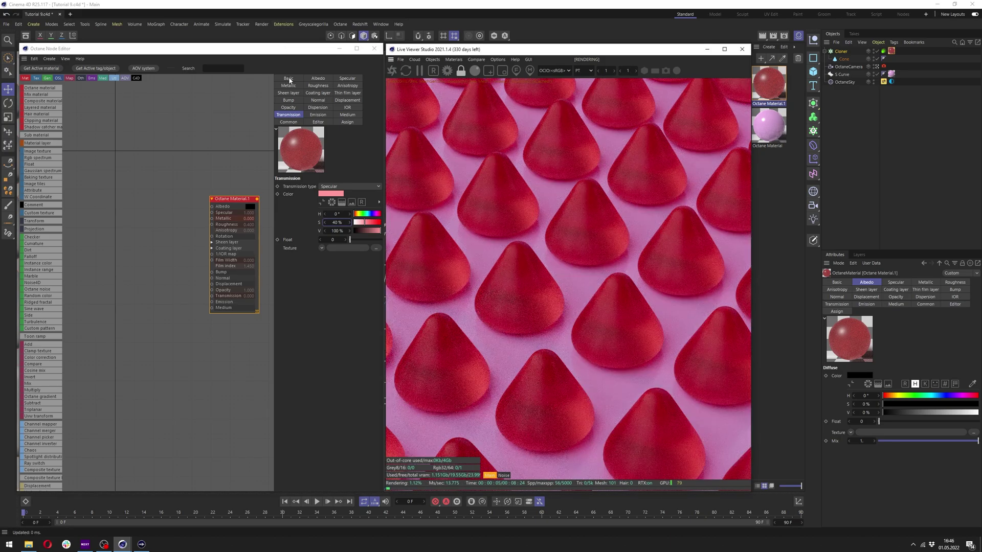
# Step: Enable the material layer channel and add a Material Layer node to the material
pyautogui.click(289, 79)
pyautogui.click(314, 361)
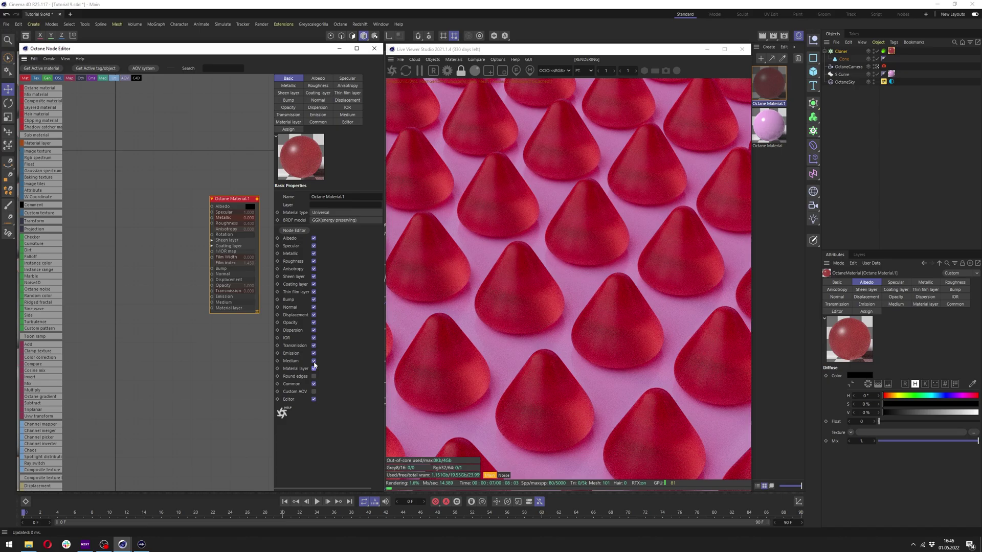
pyautogui.click(291, 122)
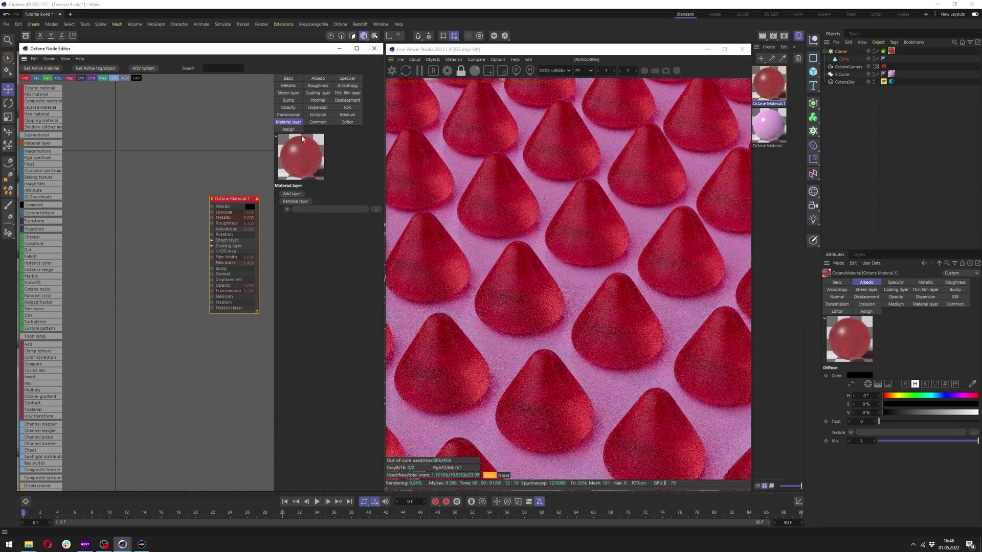
pyautogui.click(292, 193)
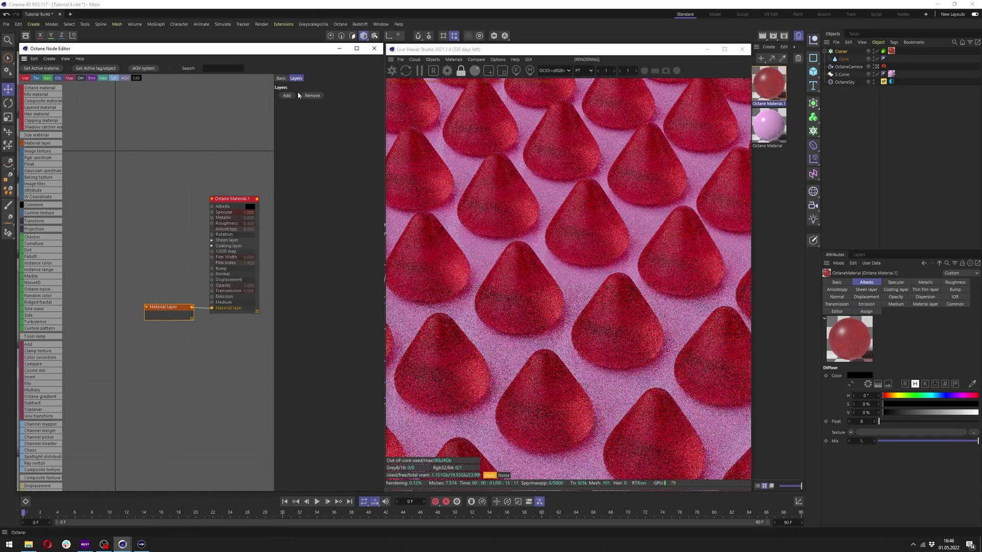
# Step: Add a specular layer and a sheen layer to the Material Layer node
pyautogui.click(287, 96)
pyautogui.click(307, 139)
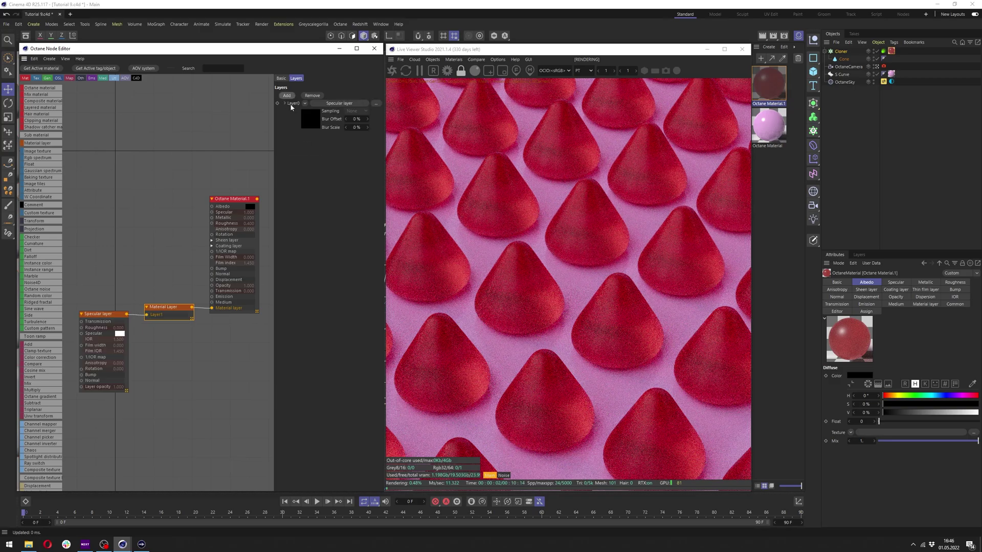
pyautogui.click(287, 96)
pyautogui.click(304, 147)
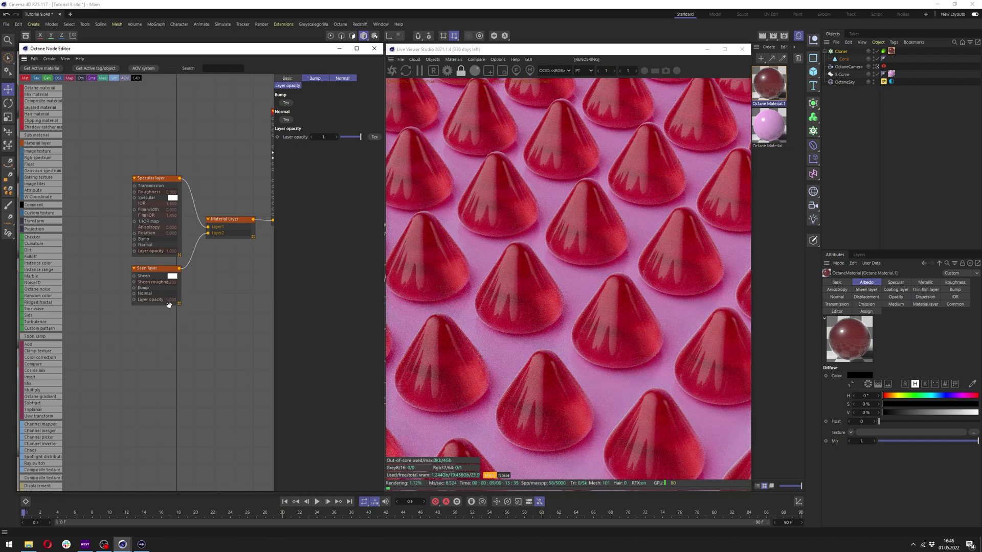
# Step: Disconnect the specular and sheen layers from the Material Layer node and store the current render for comparison
pyautogui.click(162, 269)
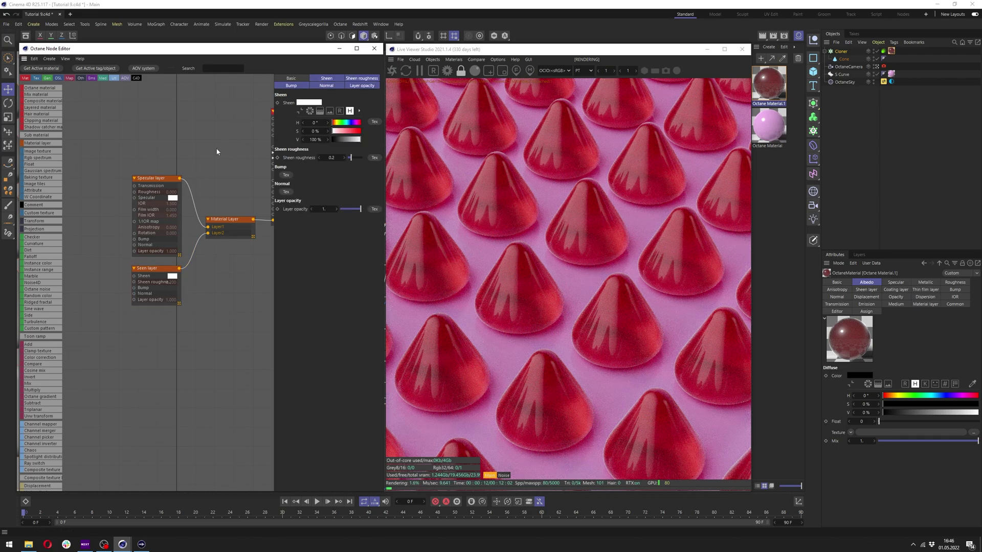
pyautogui.moveTo(208, 226); pyautogui.dragTo(153, 187)
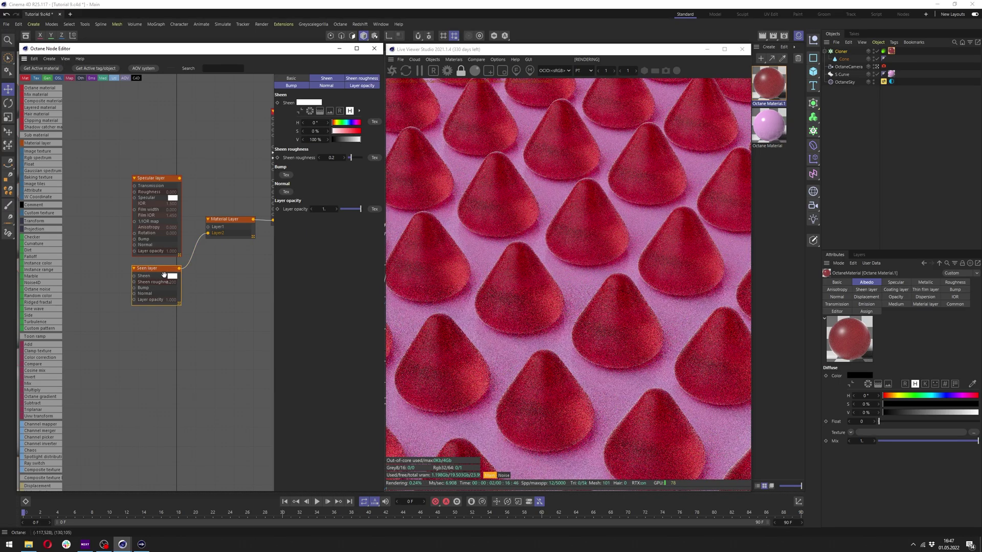
pyautogui.moveTo(208, 233); pyautogui.dragTo(152, 285)
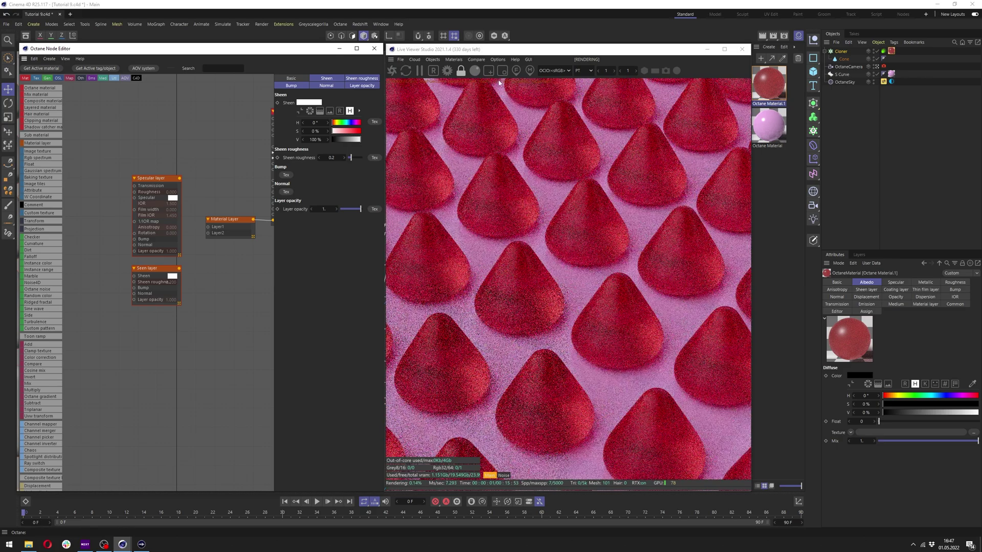
pyautogui.click(476, 59)
pyautogui.click(482, 69)
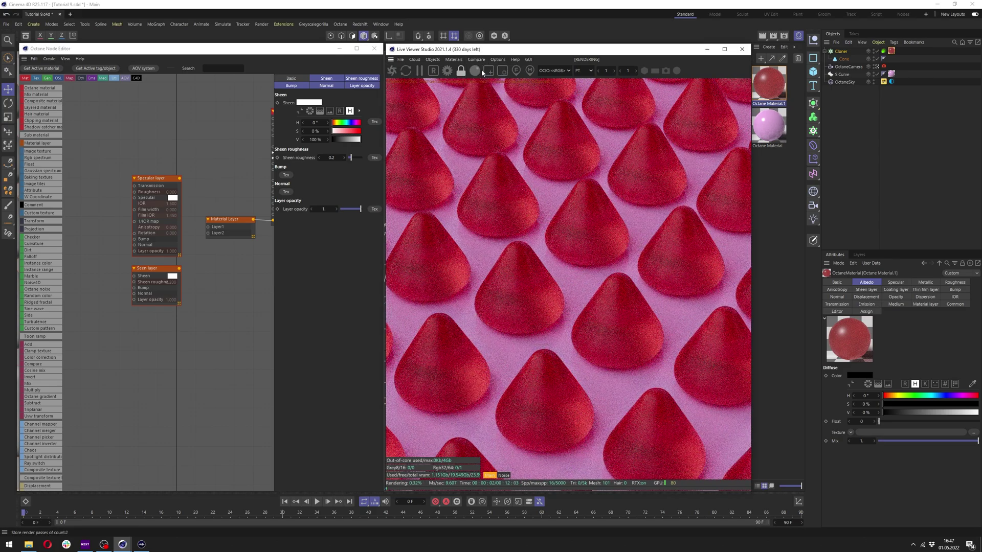
# Step: Undo the disconnection of the sheen layer from the Material Layer node and compare the render with the stored image
pyautogui.hotkey('ctrl', 'z')
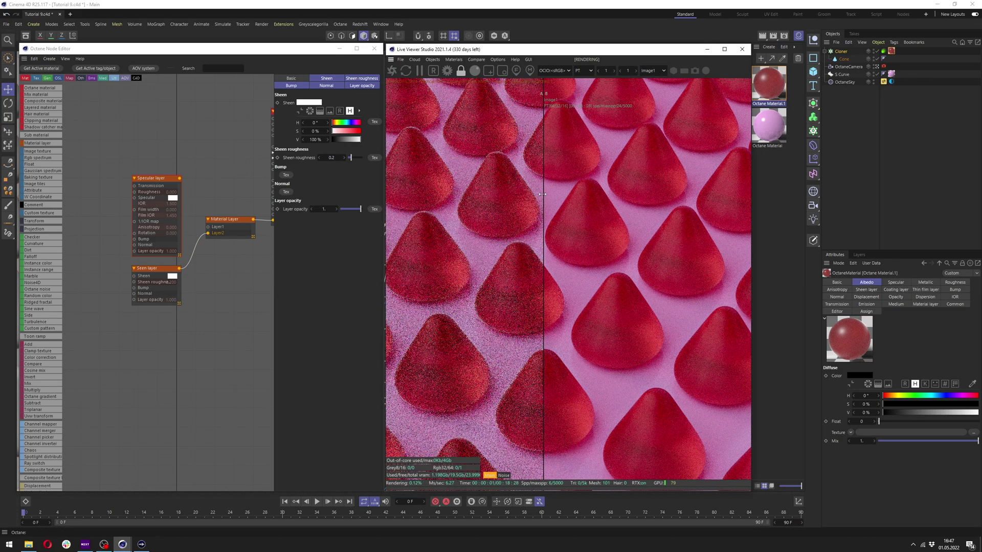
pyautogui.moveTo(543, 202); pyautogui.dragTo(699, 212)
# Step: Set the sheen layer's roughness to 0.3 and move the comparison split off the render
pyautogui.click(361, 78)
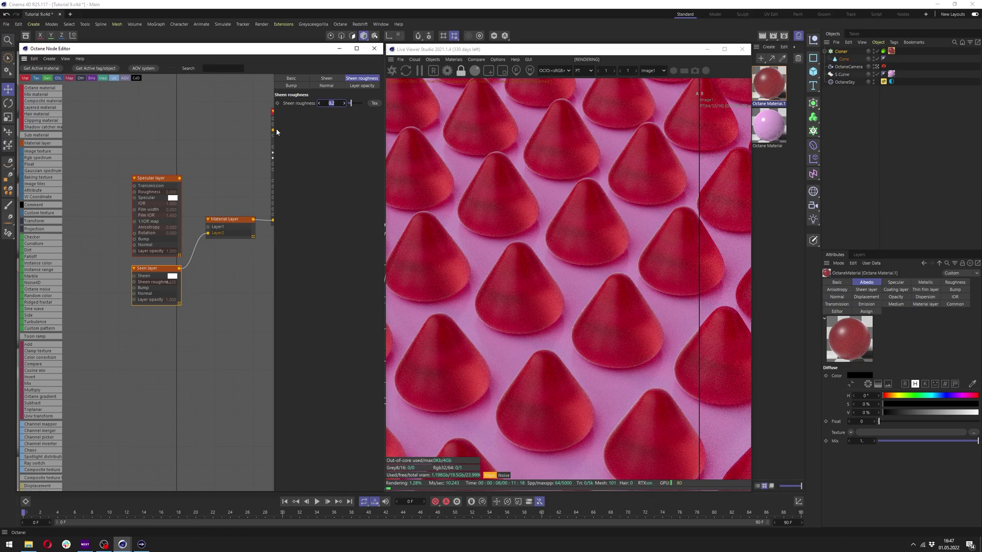
pyautogui.write('.4')
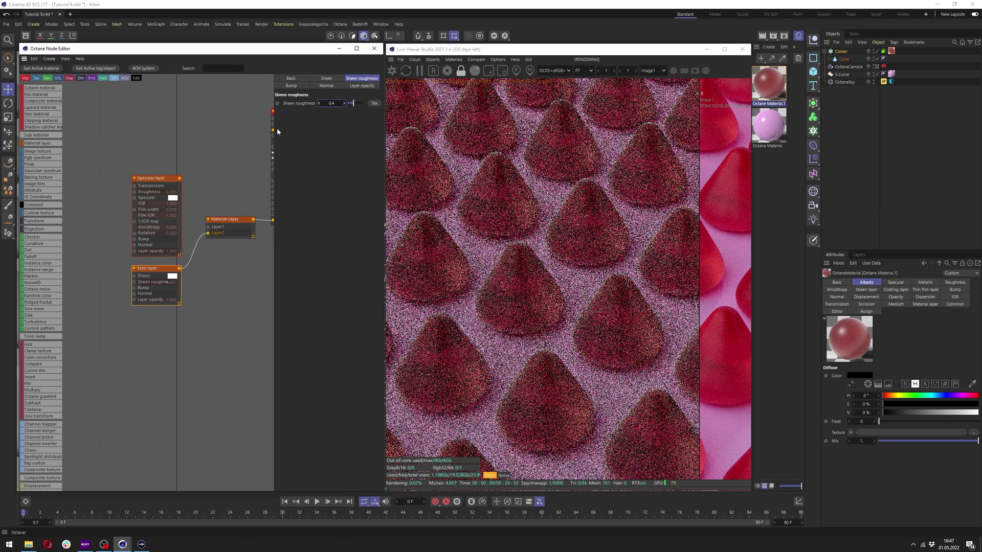
pyautogui.press('Return')
pyautogui.write('3')
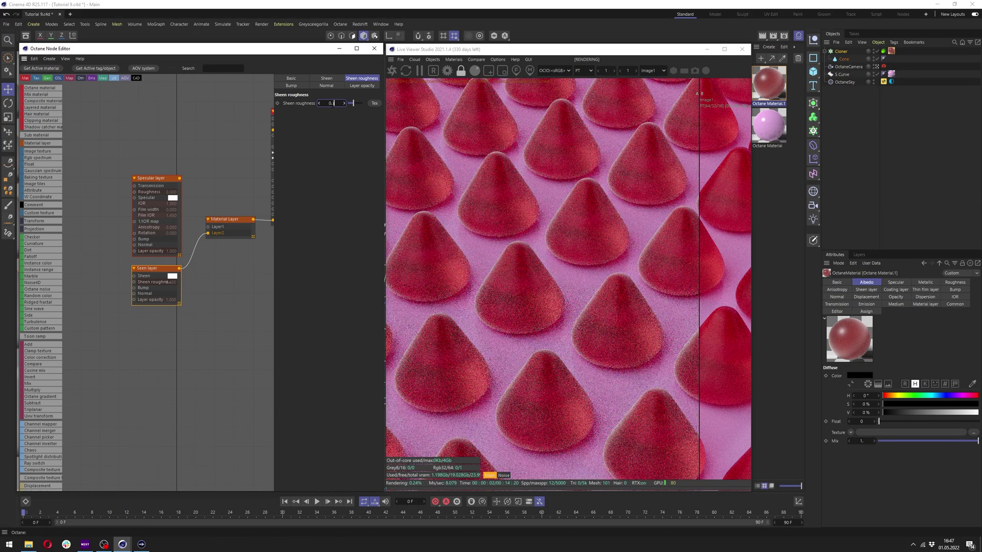
pyautogui.press('Return')
pyautogui.moveTo(699, 188); pyautogui.dragTo(294, 97)
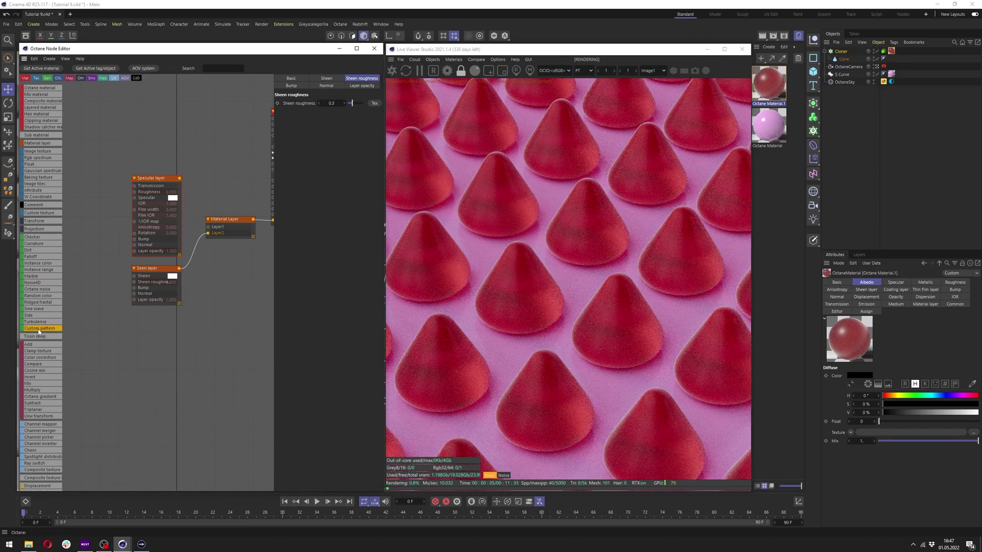
# Step: Add a Flakes custom pattern node and connect it to the sheen layer's Normal input
pyautogui.click(55, 330)
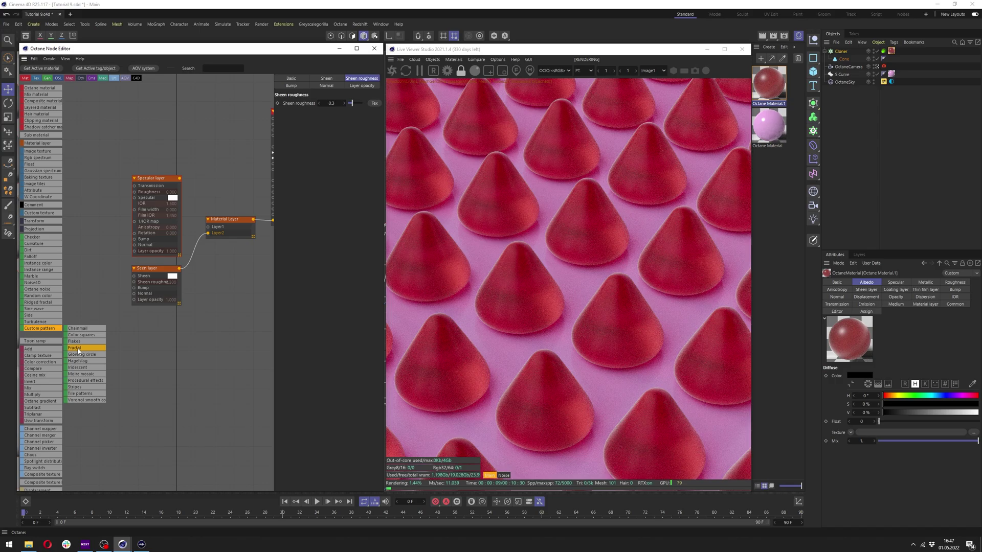
pyautogui.click(75, 341)
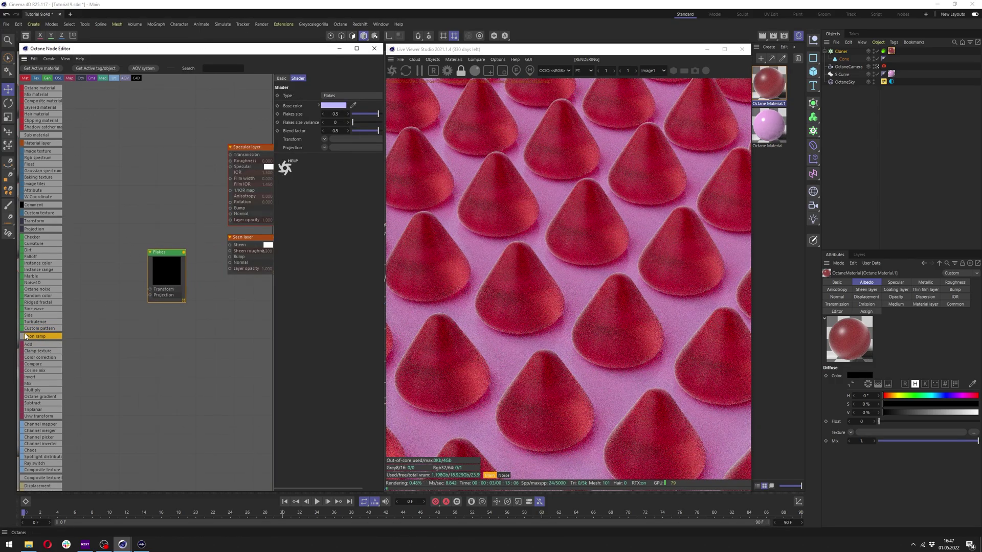
pyautogui.moveTo(121, 256); pyautogui.dragTo(175, 268)
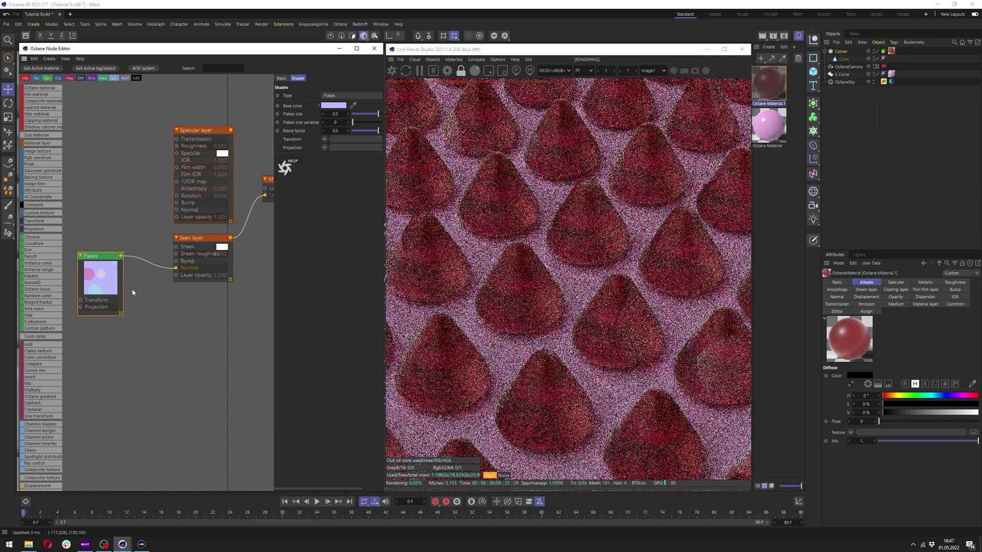
# Step: Add a Transform node to the Flakes node and scale it uniformly to 0.01 with the aspect ratio locked
pyautogui.scroll(-3, 145, 280)
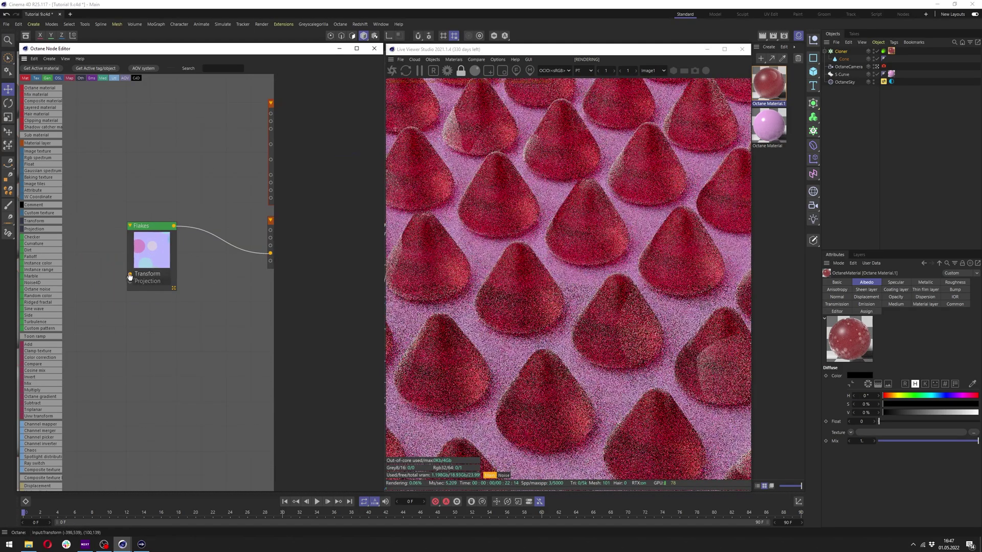
pyautogui.moveTo(130, 272); pyautogui.dragTo(102, 238)
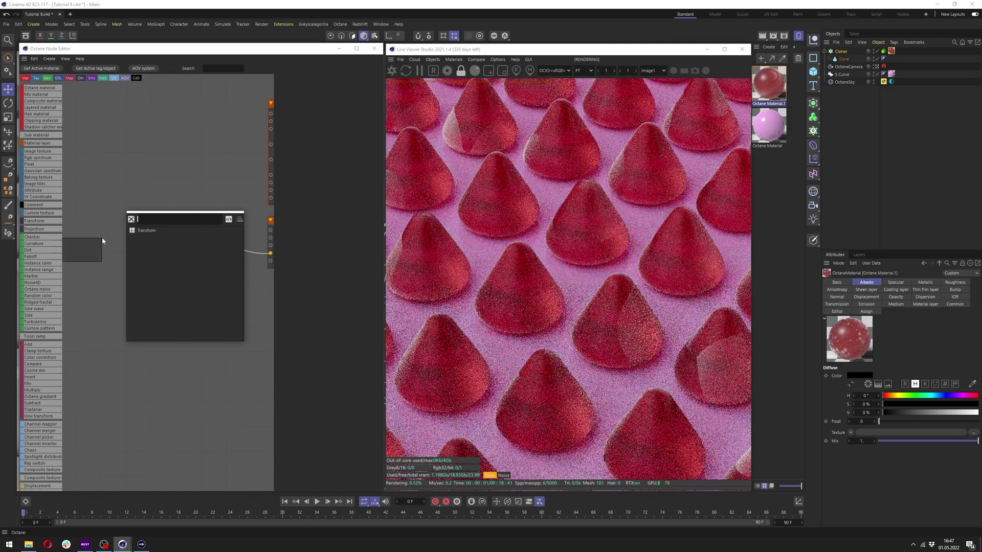
pyautogui.click(154, 230)
pyautogui.click(323, 146)
pyautogui.click(309, 154)
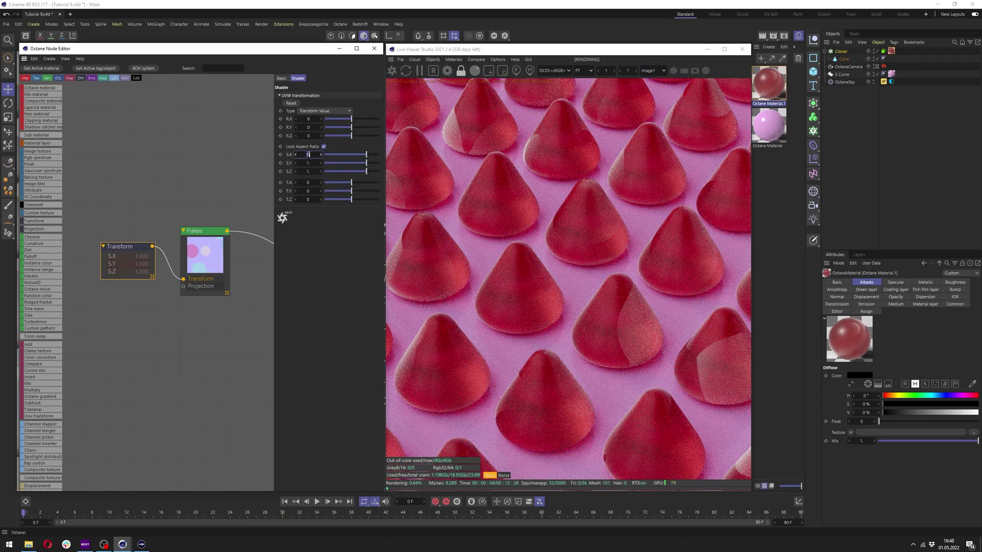
pyautogui.press('Return')
# Step: Draw a render region around one upper cone and set the sheen layer's opacity to 0.7
pyautogui.moveTo(440, 135); pyautogui.dragTo(557, 252)
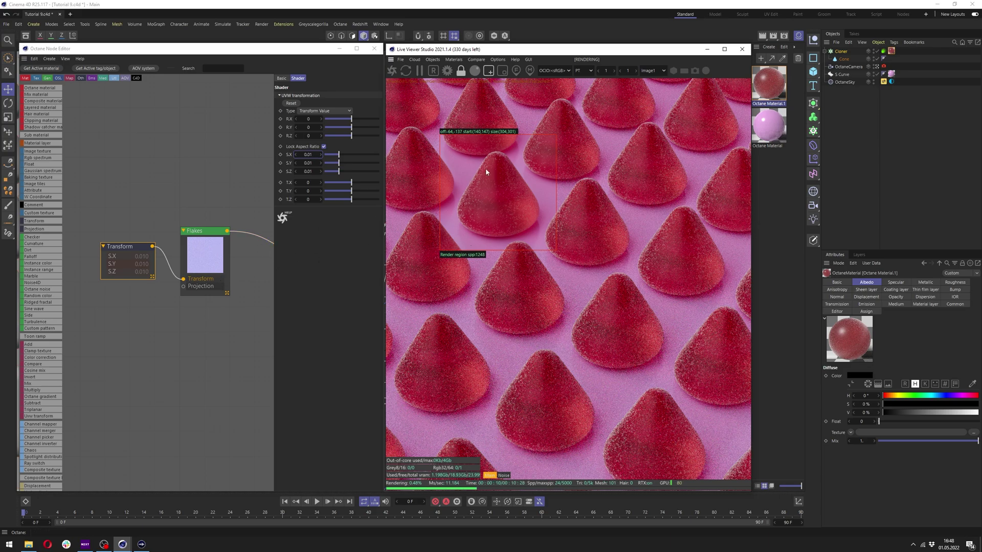
pyautogui.moveTo(220, 236); pyautogui.dragTo(168, 233, button='middle')
pyautogui.scroll(-3, 173, 202)
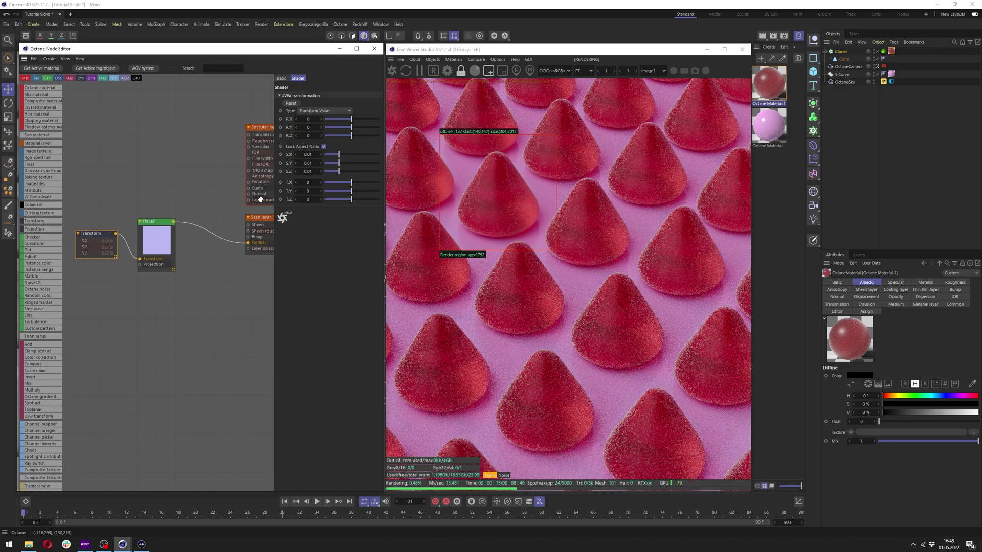
pyautogui.moveTo(258, 214); pyautogui.dragTo(222, 203, button='middle')
pyautogui.scroll(3, 221, 204)
pyautogui.click(222, 207)
pyautogui.click(362, 86)
pyautogui.click(324, 102)
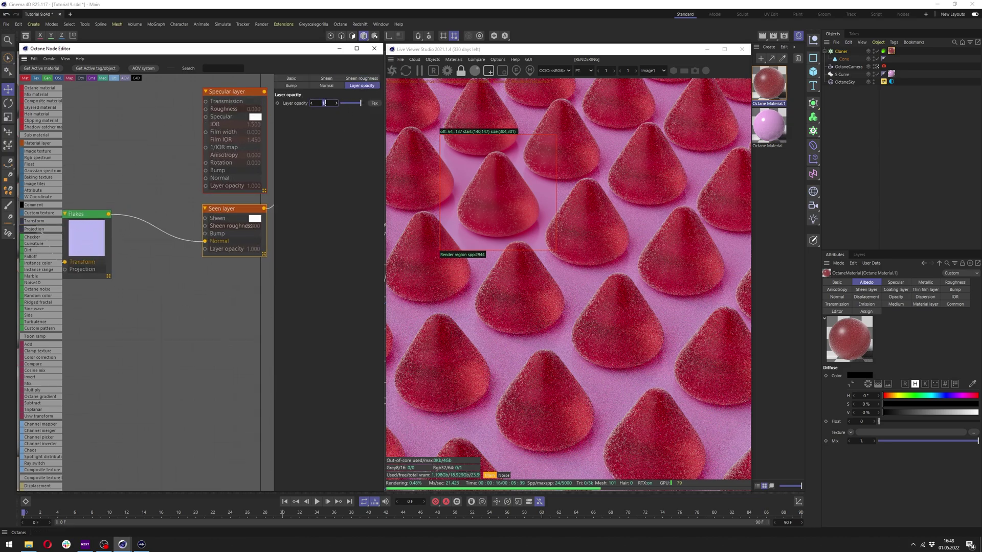
pyautogui.write('0.7')
pyautogui.press('Return')
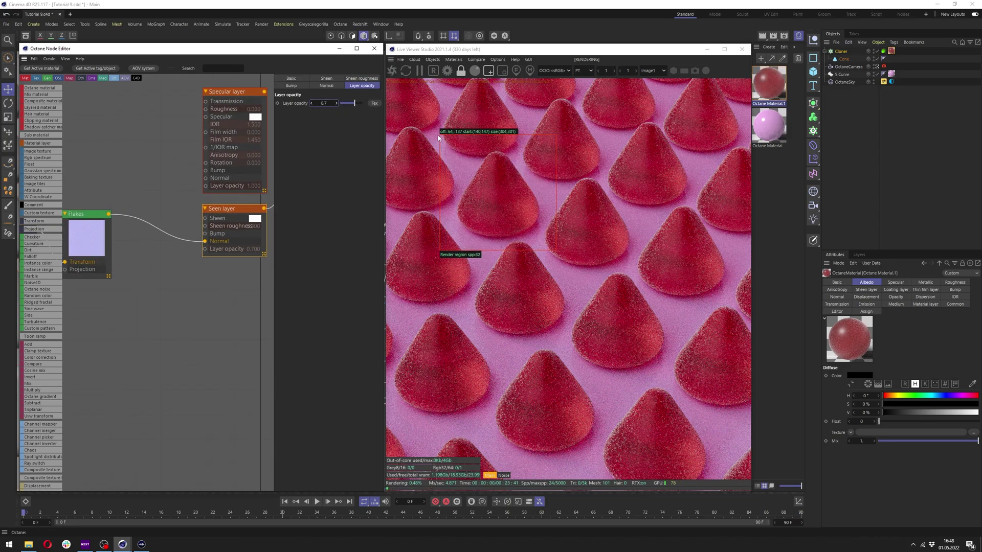
# Step: Connect the specular layer to the Material Layer's Layer1 input and the Flakes node to the specular layer's Normal input
pyautogui.moveTo(255, 179); pyautogui.dragTo(147, 222, button='middle')
pyautogui.moveTo(193, 205); pyautogui.dragTo(155, 135)
pyautogui.click(131, 135)
pyautogui.moveTo(70, 225); pyautogui.dragTo(177, 250, button='middle')
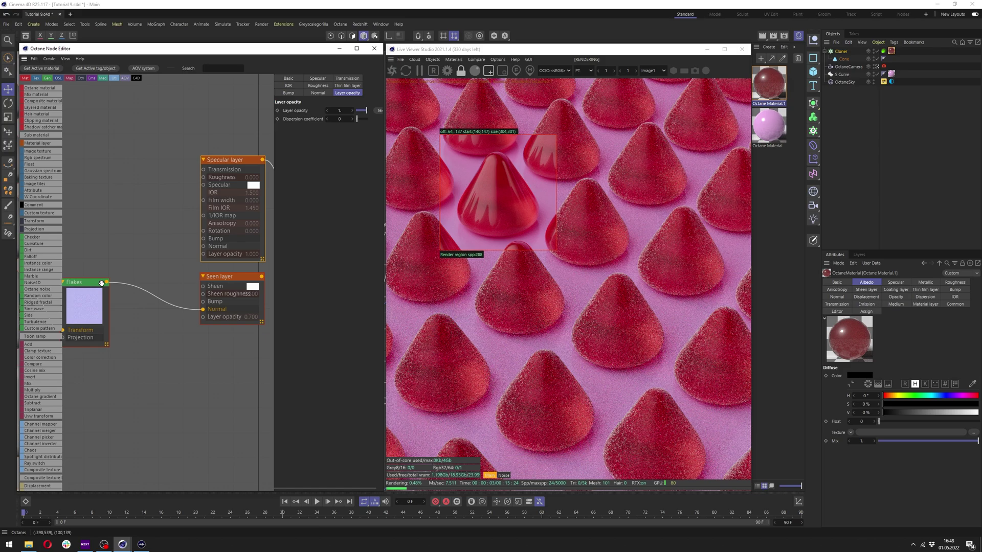
pyautogui.moveTo(106, 283); pyautogui.dragTo(204, 246)
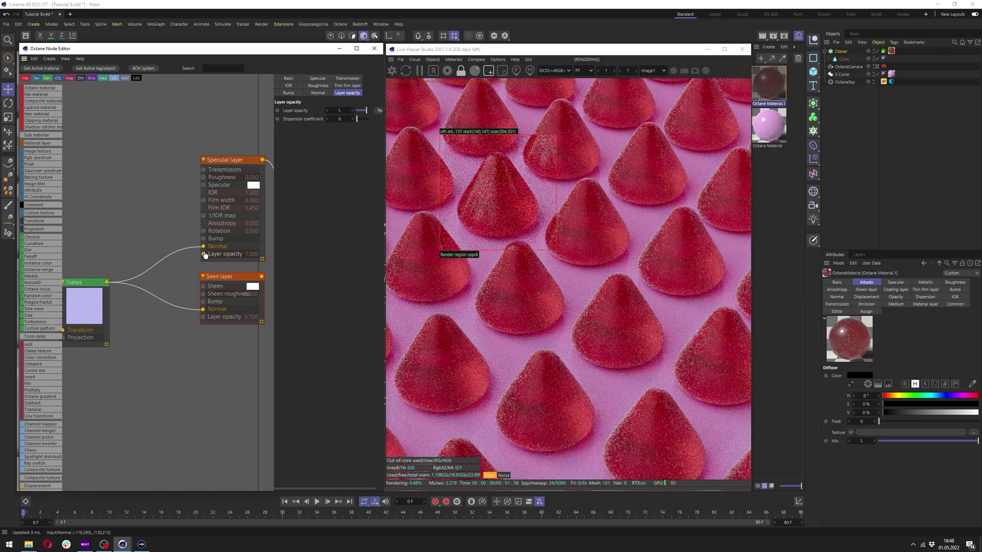
# Step: Raise the specular layer's IOR to 8 and connect the Flakes node to its Layer opacity input
pyautogui.click(289, 86)
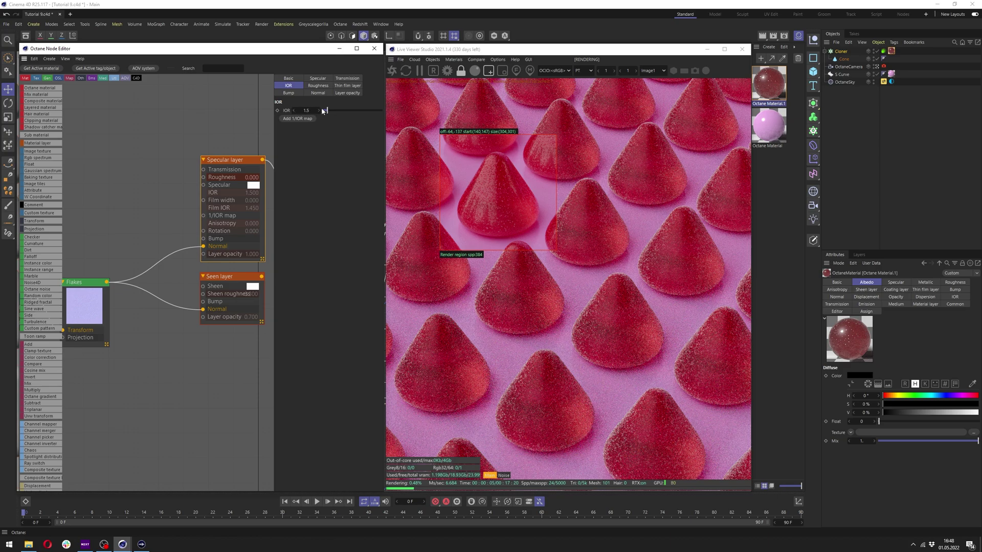
pyautogui.moveTo(325, 110); pyautogui.dragTo(406, 106)
pyautogui.click(92, 286)
pyautogui.moveTo(187, 266); pyautogui.dragTo(221, 244, button='middle')
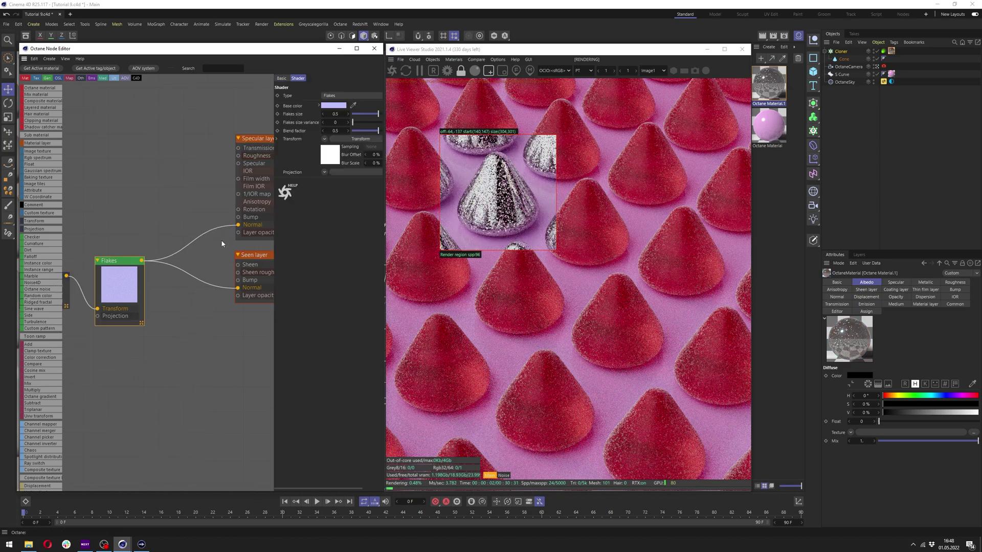
pyautogui.moveTo(141, 261); pyautogui.dragTo(238, 234)
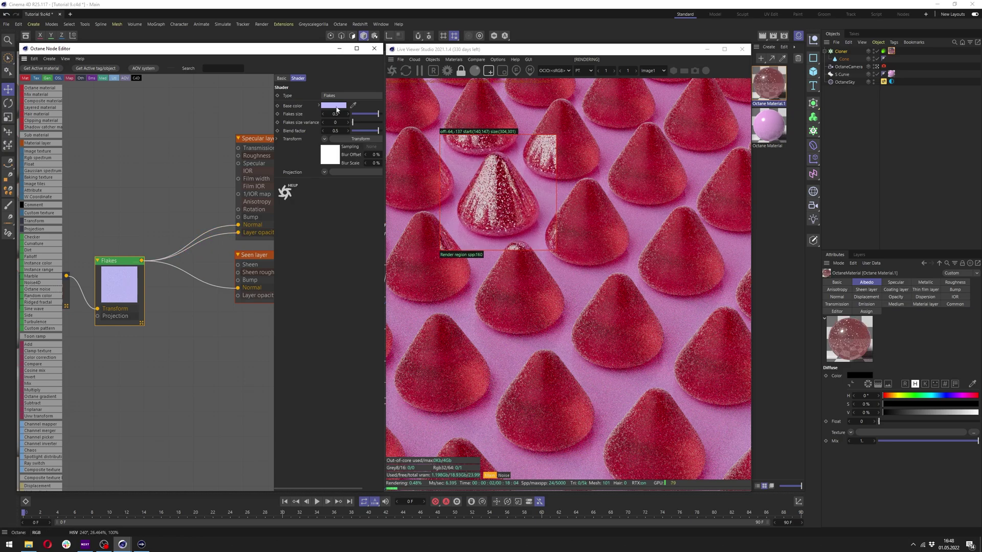
# Step: Set the base color of the Flakes node to black
pyautogui.click(335, 106)
pyautogui.moveTo(408, 197); pyautogui.dragTo(347, 196)
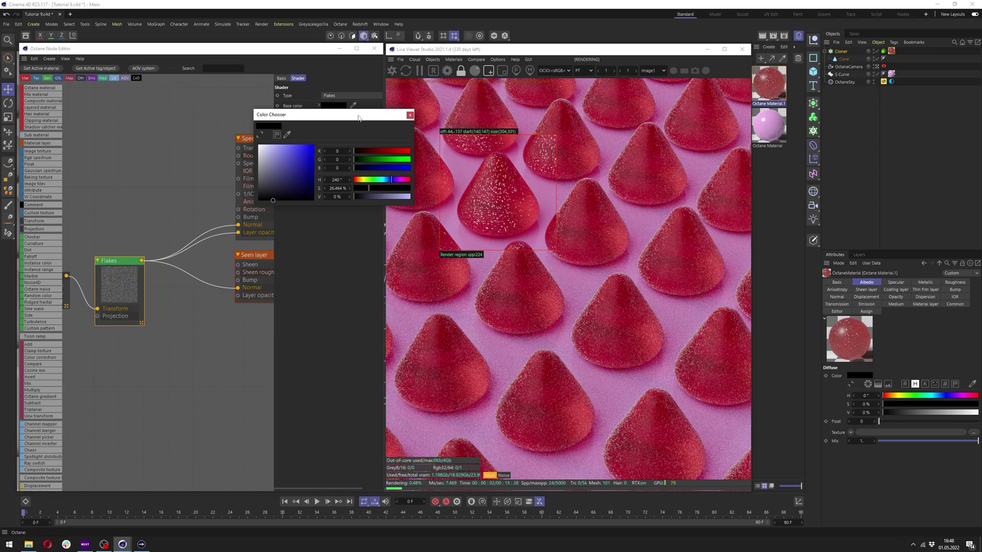
pyautogui.moveTo(358, 117); pyautogui.dragTo(377, 188)
pyautogui.moveTo(399, 269); pyautogui.dragTo(325, 269)
pyautogui.click(429, 188)
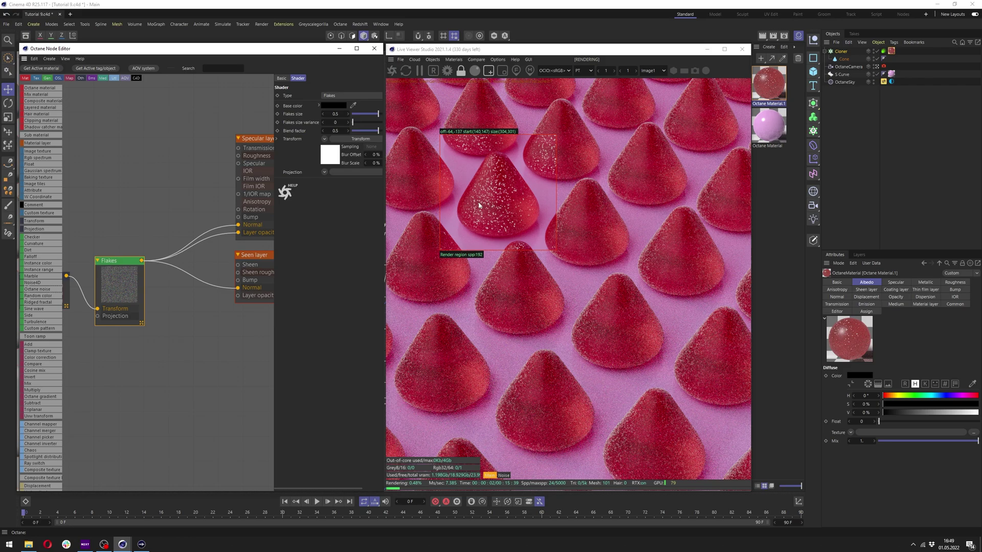
# Step: Insert an Octane gradient between the Flakes node and the specular layer's opacity, with the white knot at 70% value
pyautogui.click(222, 68)
pyautogui.write('grad')
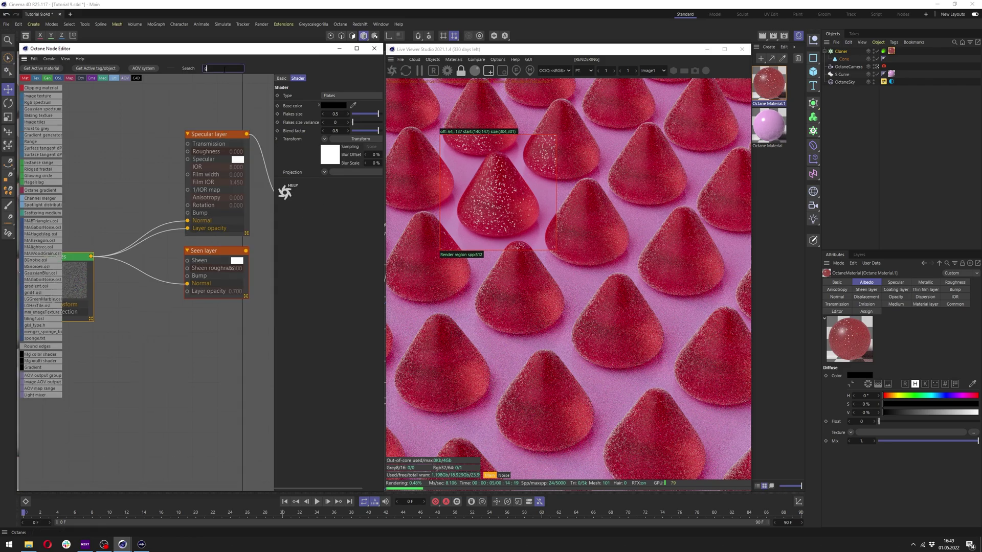
pyautogui.moveTo(43, 95); pyautogui.dragTo(122, 220)
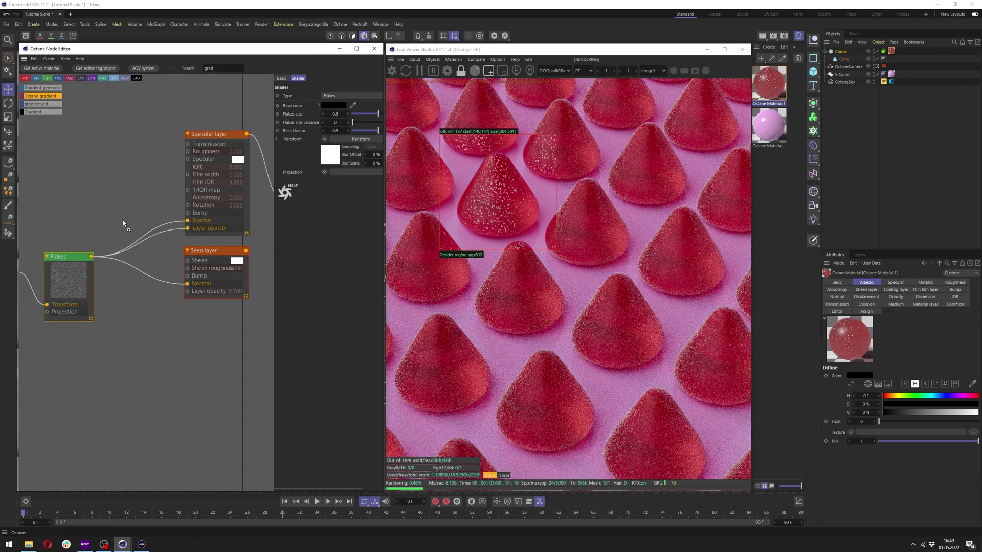
pyautogui.click(151, 237)
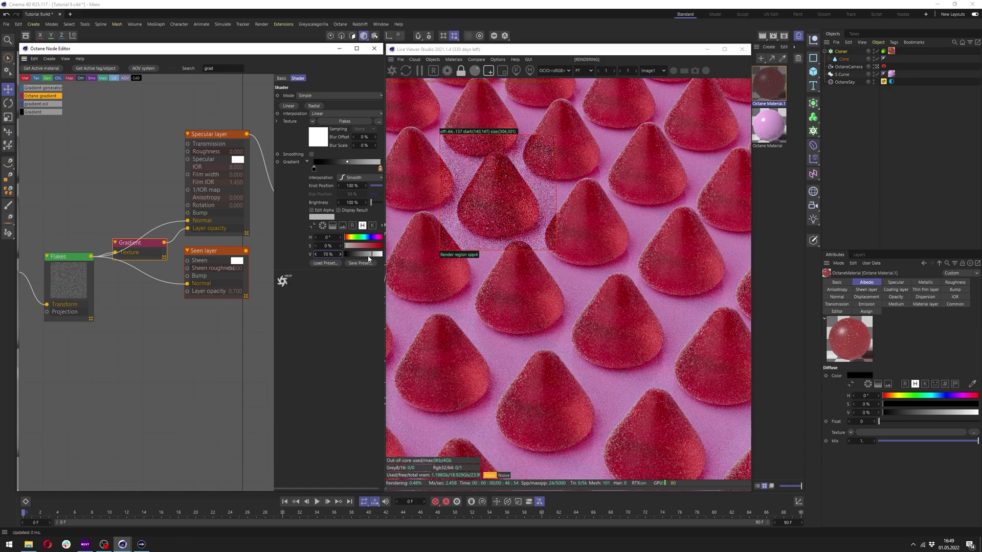
# Step: Turn off the render region to check the sugar flakes across the full frame
pyautogui.moveTo(261, 215); pyautogui.dragTo(183, 227, button='middle')
pyautogui.moveTo(207, 216); pyautogui.dragTo(165, 267)
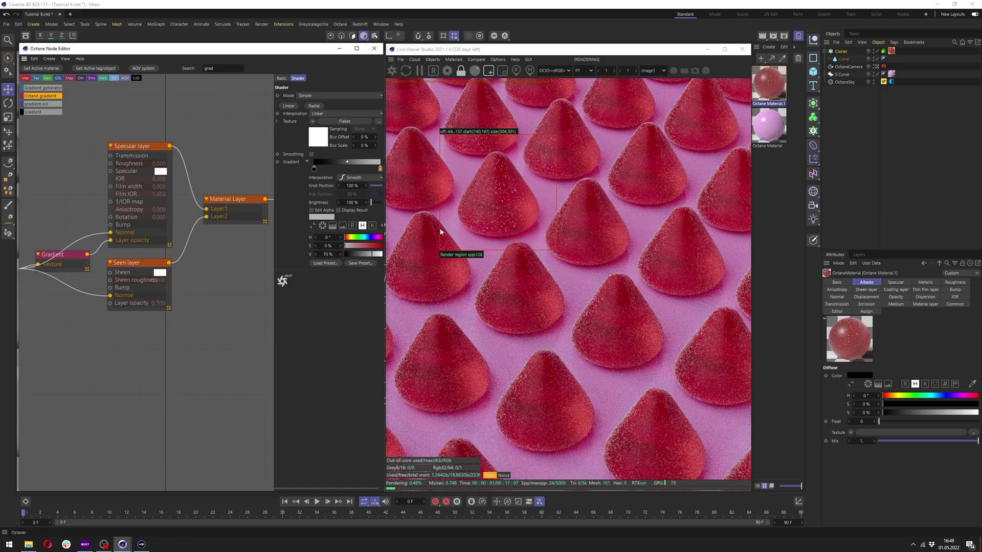
pyautogui.click(474, 72)
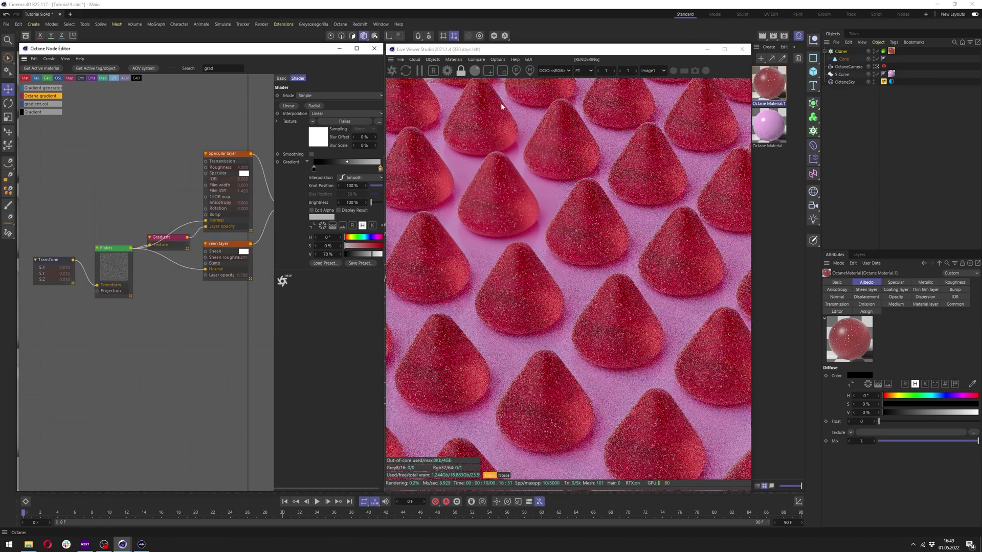
# Step: Turn the render region back on and connect the Flakes node to the Octane material's Normal input
pyautogui.click(489, 72)
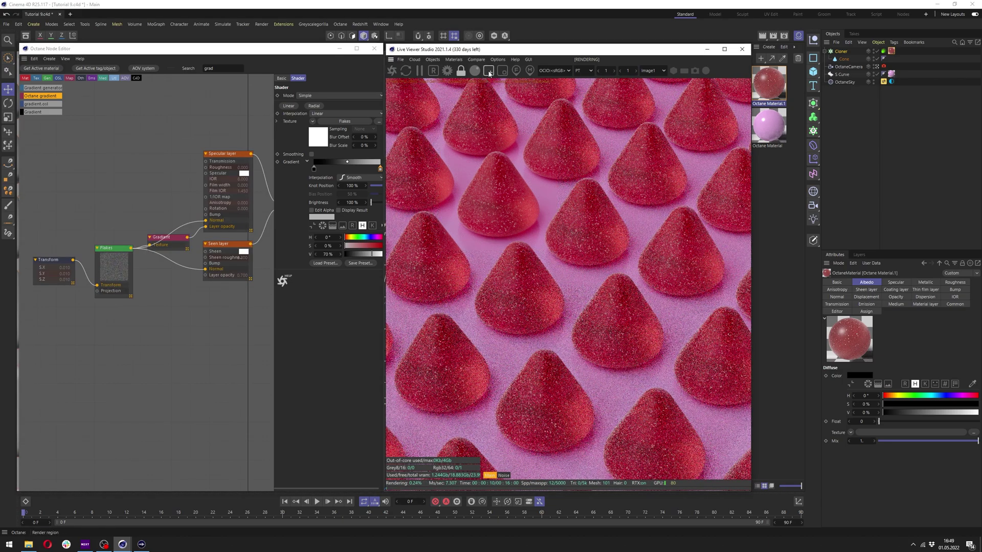
pyautogui.moveTo(158, 241); pyautogui.dragTo(100, 250, button='middle')
pyautogui.scroll(-2, 100, 249)
pyautogui.moveTo(85, 259); pyautogui.dragTo(255, 191)
pyautogui.scroll(3, 255, 193)
pyautogui.moveTo(255, 193); pyautogui.dragTo(165, 244, button='middle')
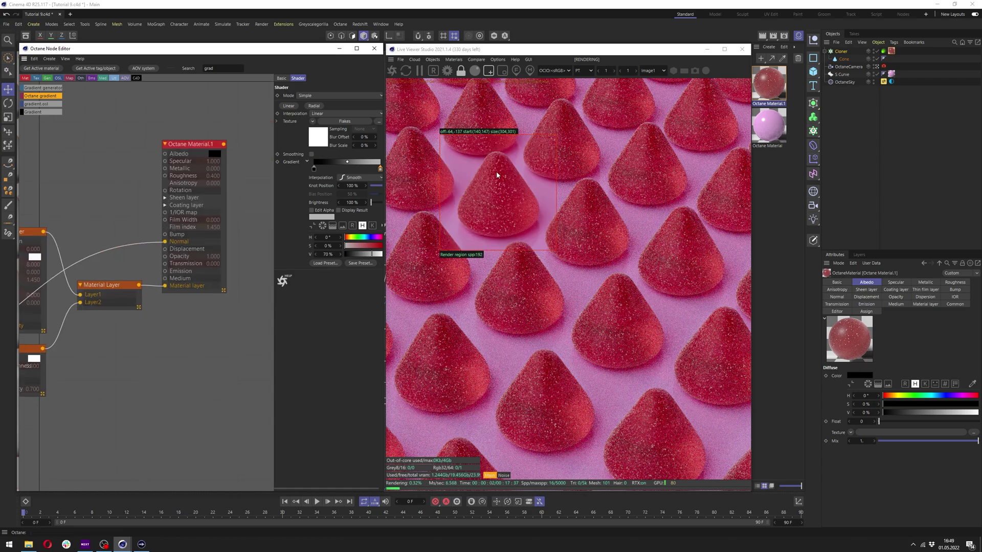
# Step: Set the base Octane material's roughness to 0.3 and turn off the render region
pyautogui.scroll(1, 189, 150)
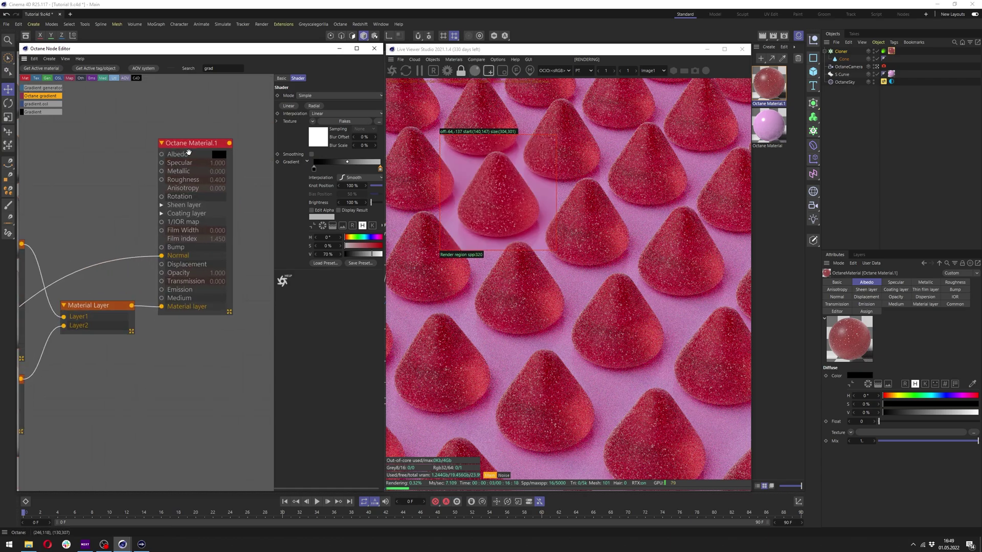
pyautogui.click(188, 148)
pyautogui.click(318, 86)
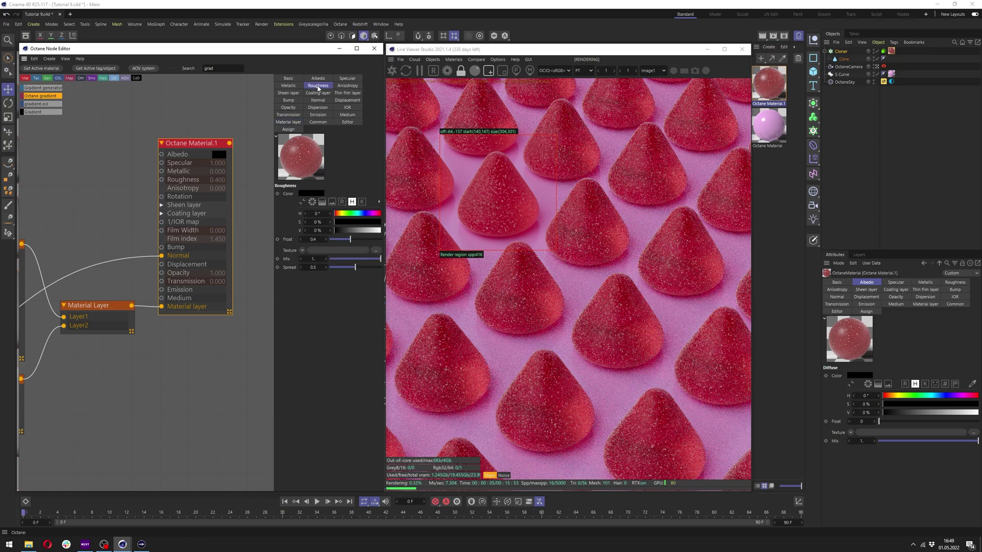
pyautogui.click(315, 240)
pyautogui.write('0.3')
pyautogui.press('Return')
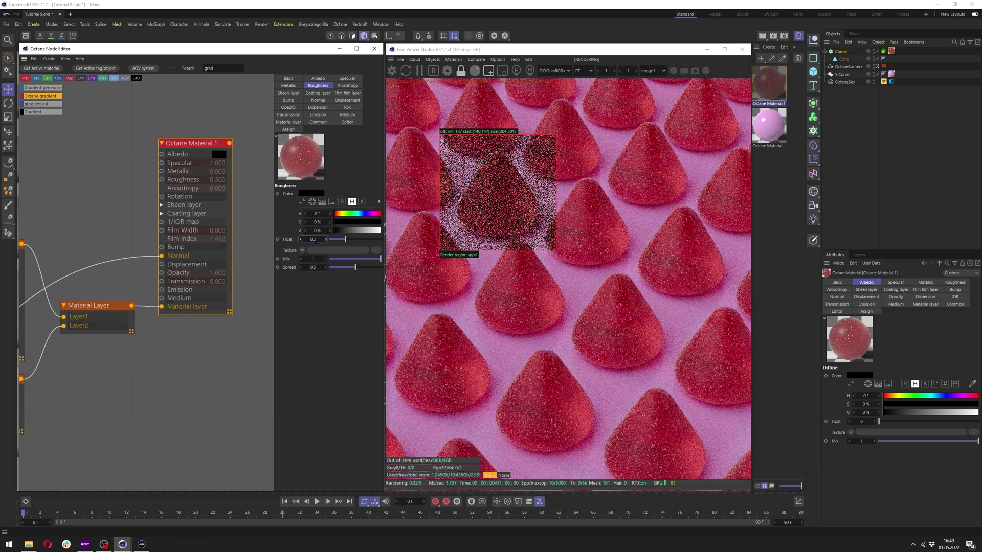
pyautogui.click(489, 70)
# Step: Add another Octane gradient node and connect it to the Octane material's Albedo input
pyautogui.moveTo(219, 68); pyautogui.dragTo(189, 70)
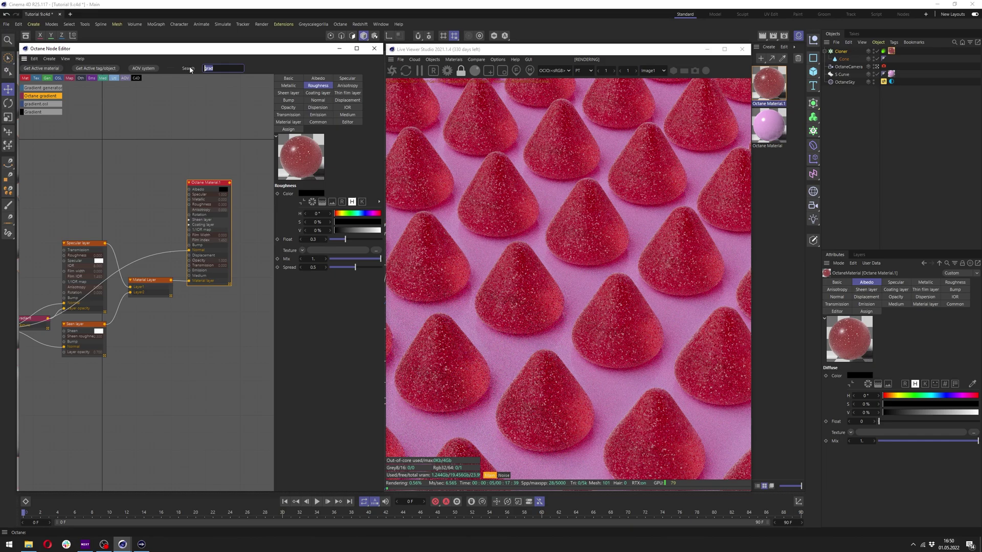
pyautogui.write('grad')
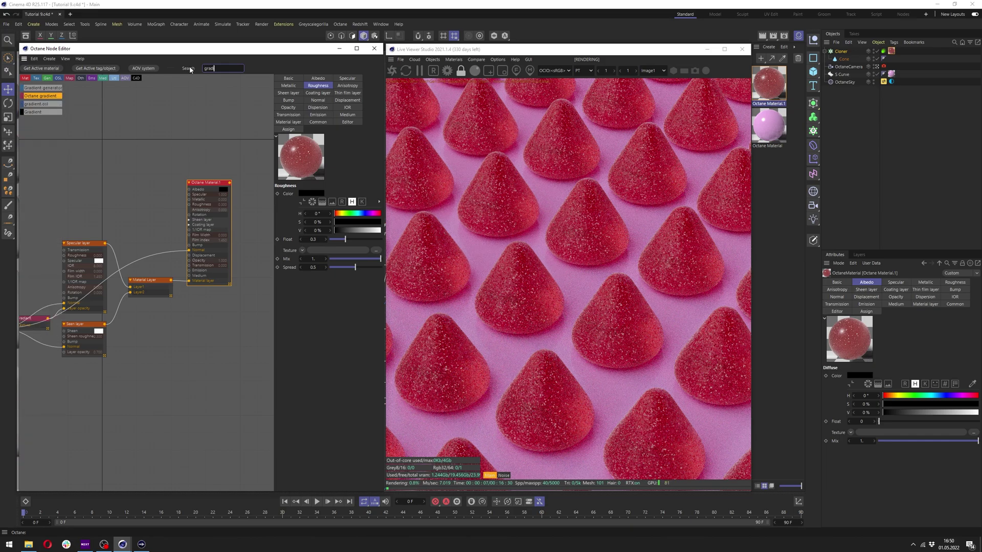
pyautogui.moveTo(41, 97); pyautogui.dragTo(220, 187)
pyautogui.scroll(2, 135, 194)
pyautogui.moveTo(128, 190); pyautogui.dragTo(205, 179, button='middle')
pyautogui.scroll(-2, 203, 179)
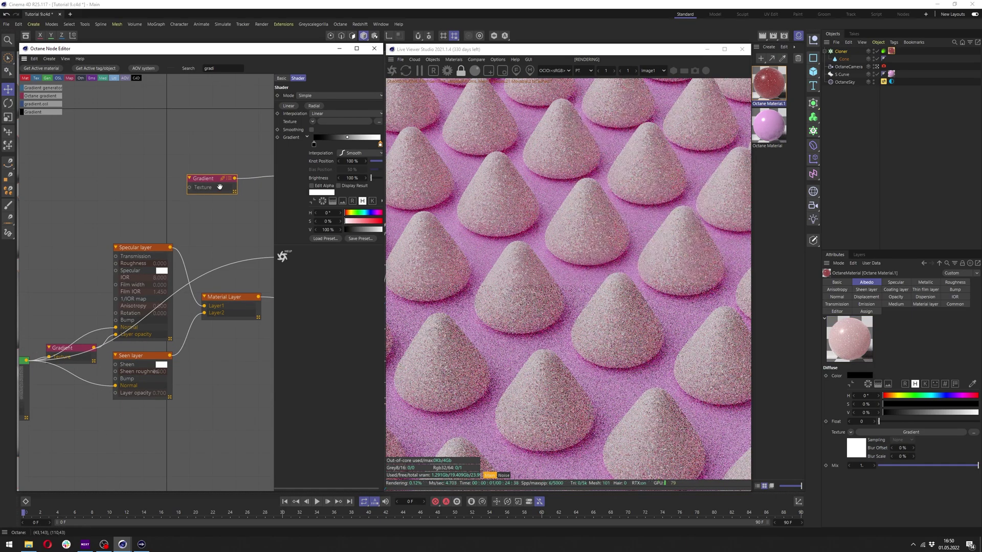
# Step: Set the new albedo gradient to Linear and rotate its Transform node to -90 on R.Z
pyautogui.click(289, 108)
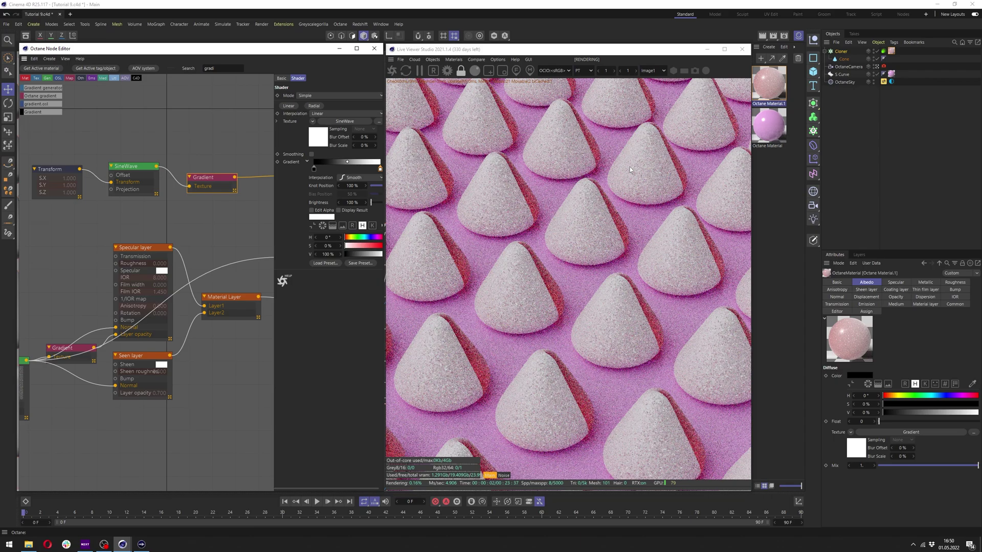
pyautogui.click(67, 176)
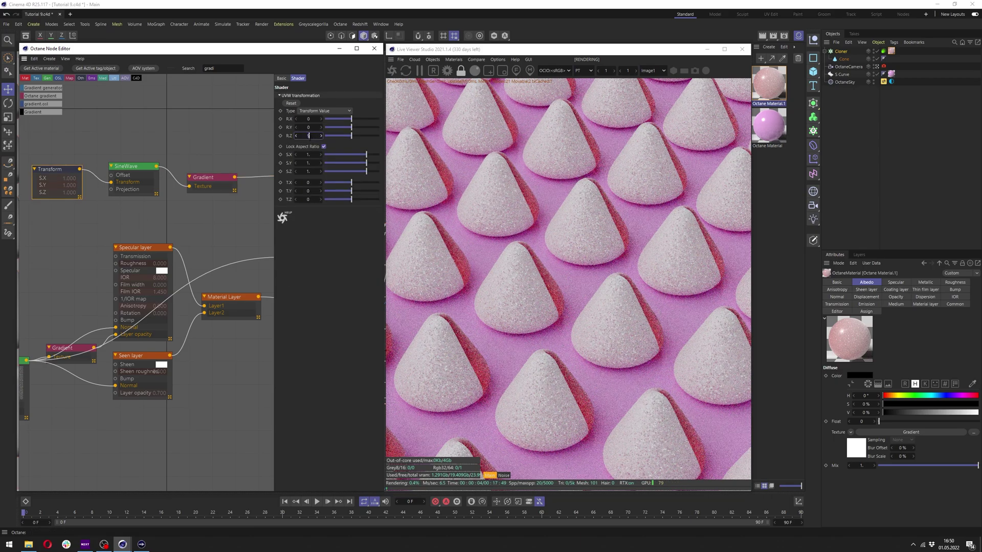
pyautogui.write('90')
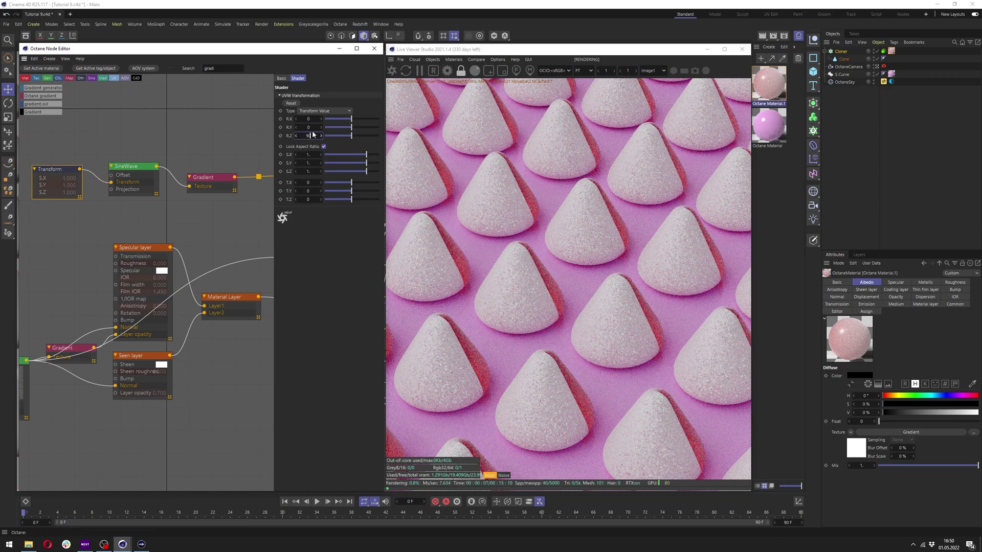
pyautogui.press('Return')
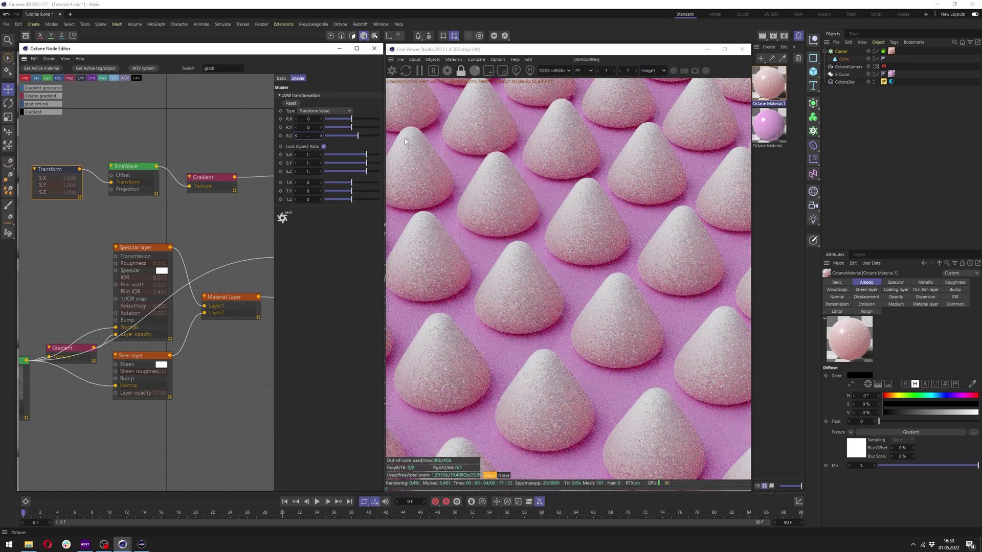
pyautogui.press('Return')
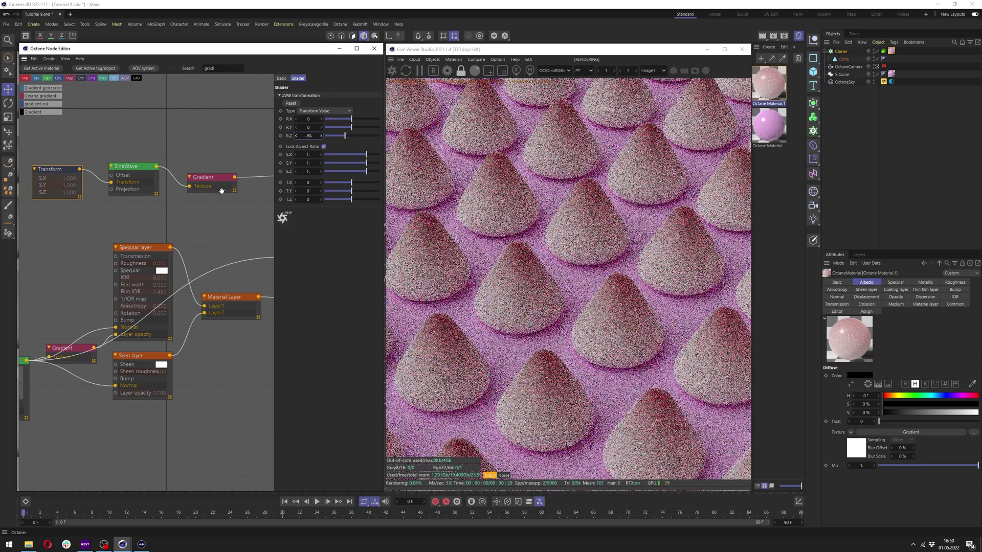
# Step: Move the albedo gradient's black knot to about 49% and white knot to about 52%, and turn on the render region
pyautogui.click(221, 190)
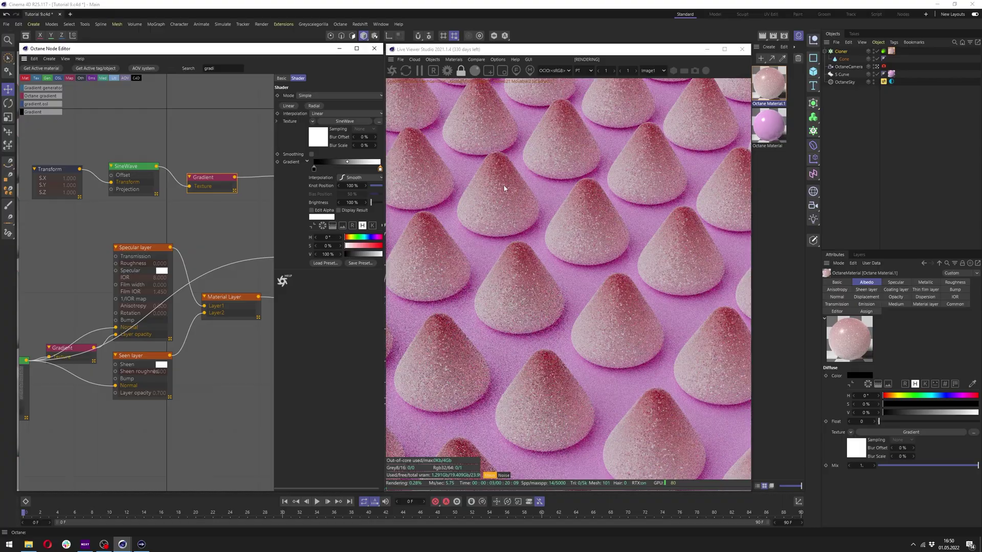
pyautogui.moveTo(314, 169); pyautogui.dragTo(350, 170)
pyautogui.click(489, 71)
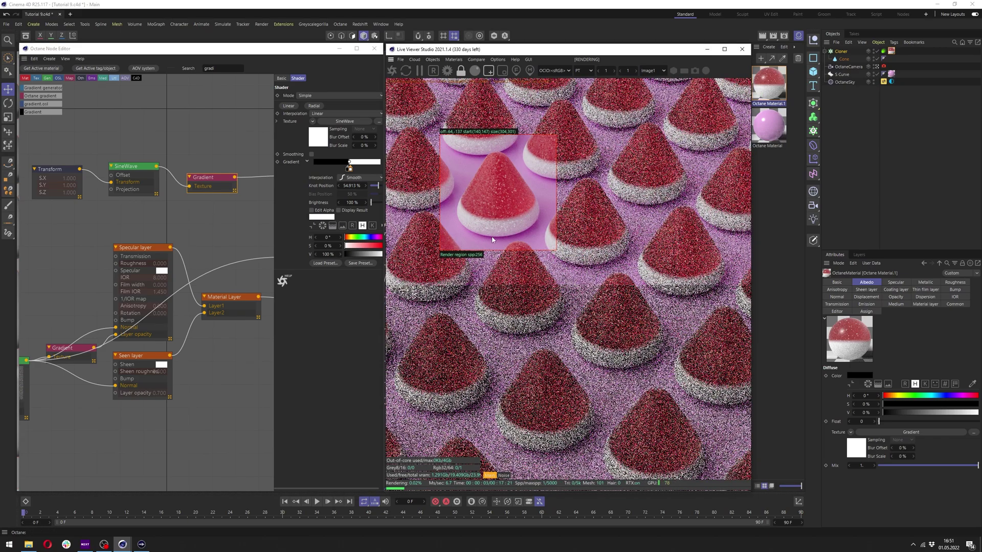
pyautogui.click(348, 167)
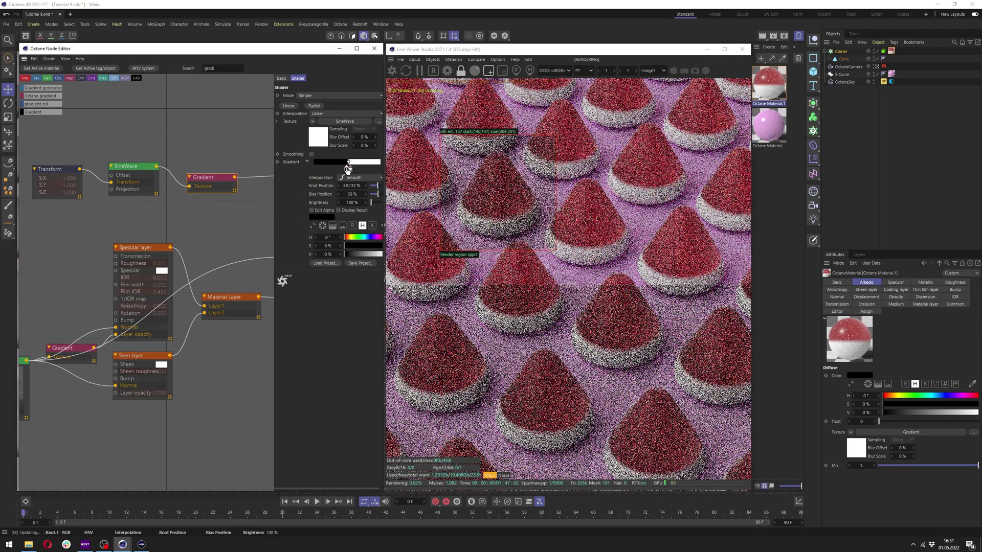
pyautogui.click(347, 169)
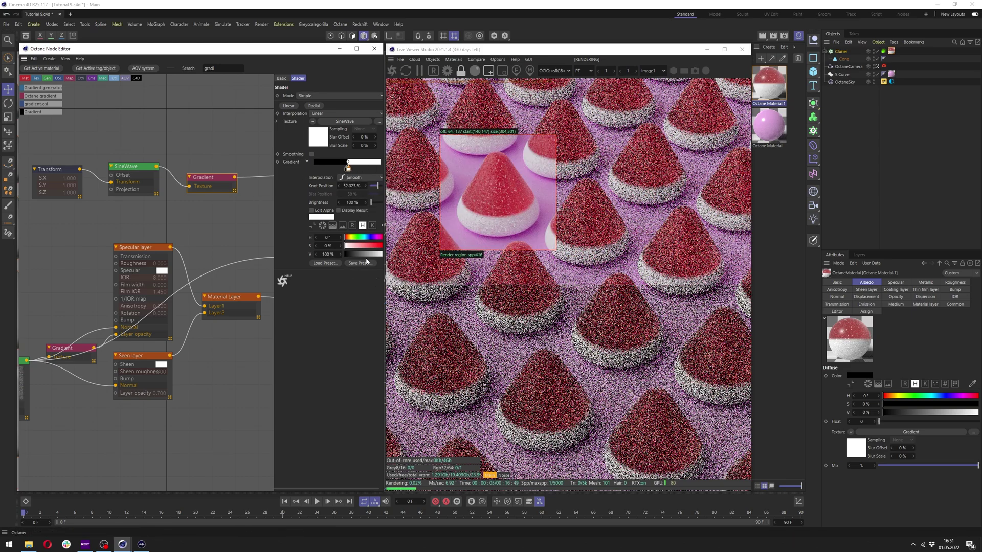
# Step: Lower the brightness value of the albedo gradient's 52% knot to 70% and place a pure white knot at about 87%
pyautogui.moveTo(369, 255); pyautogui.dragTo(358, 254)
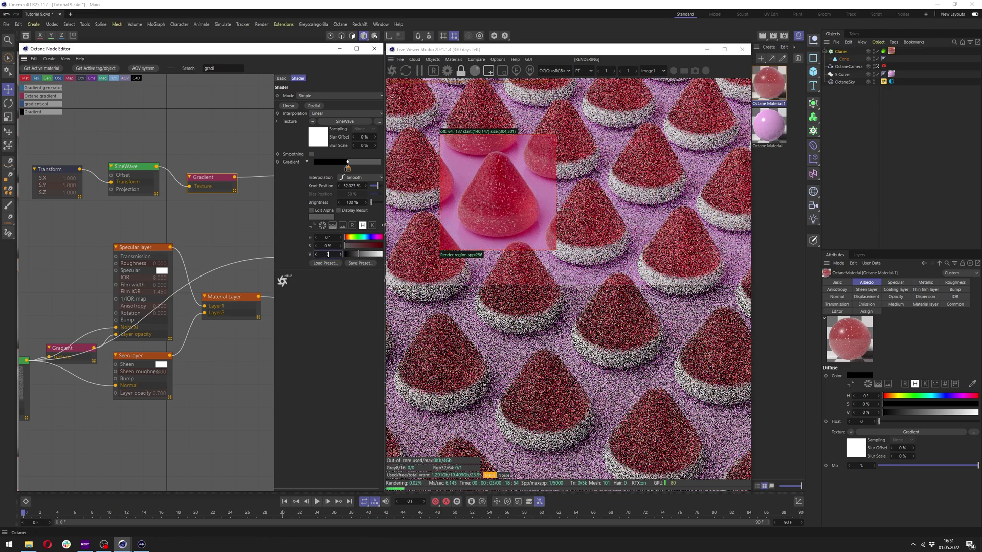
pyautogui.write('70')
pyautogui.press('Return')
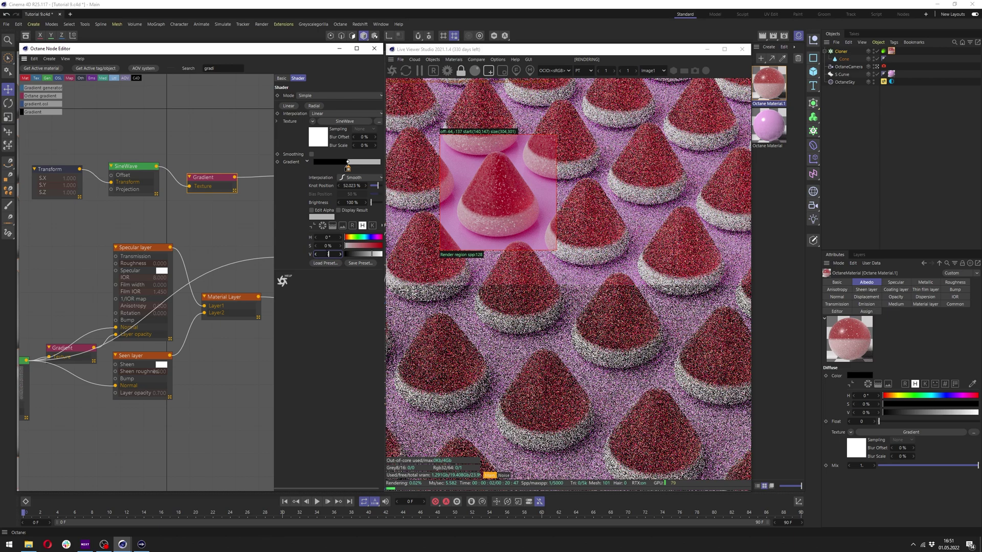
pyautogui.press('Return')
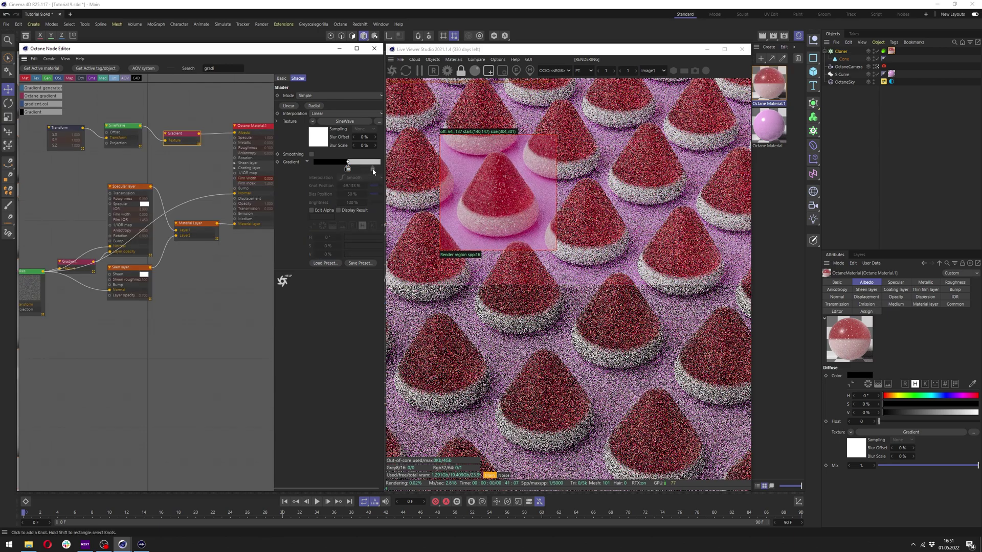
pyautogui.click(380, 168)
pyautogui.moveTo(374, 254); pyautogui.dragTo(372, 170)
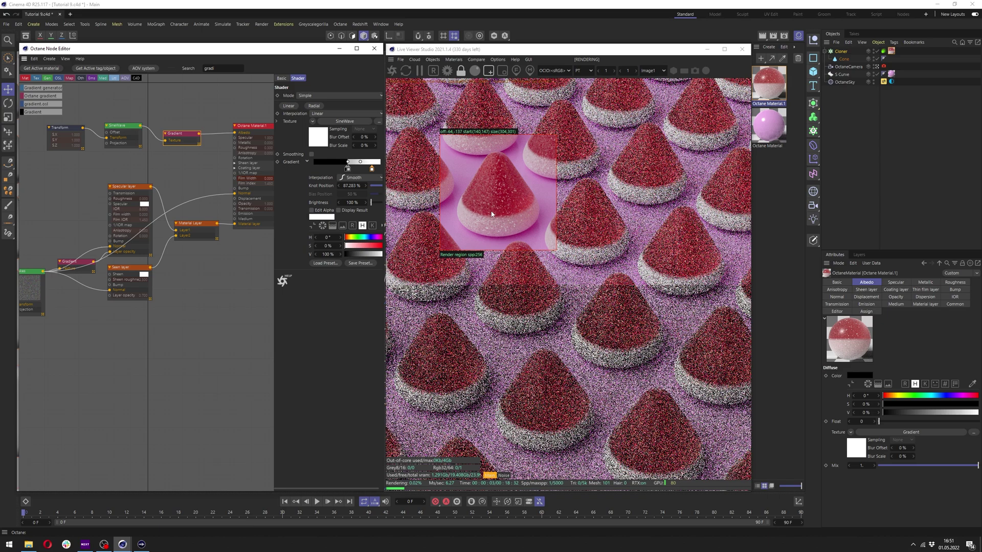
pyautogui.moveTo(372, 169); pyautogui.dragTo(371, 169)
# Step: Enable fake shadows in the Octane material's common settings
pyautogui.moveTo(247, 143); pyautogui.dragTo(200, 148, button='middle')
pyautogui.scroll(2, 200, 148)
pyautogui.click(200, 126)
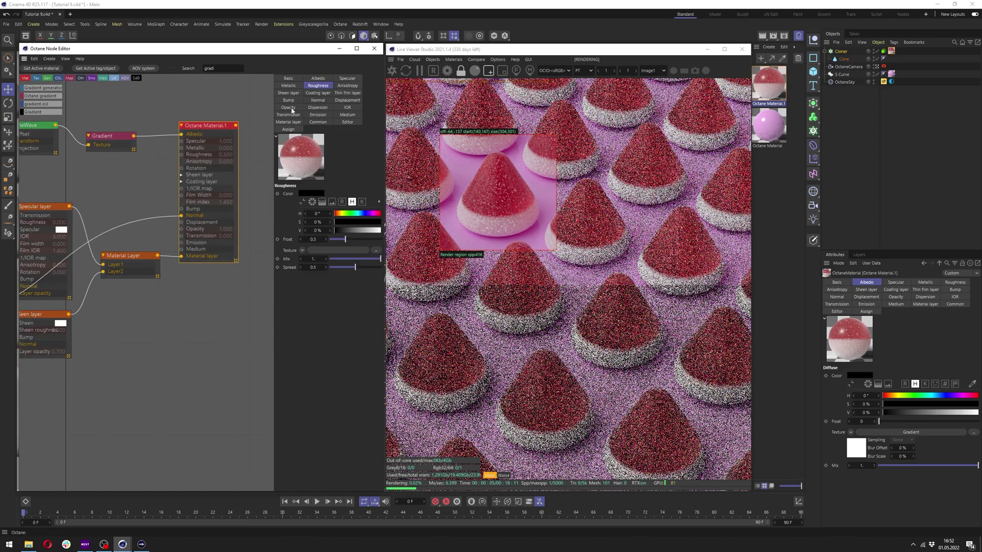
pyautogui.click(318, 123)
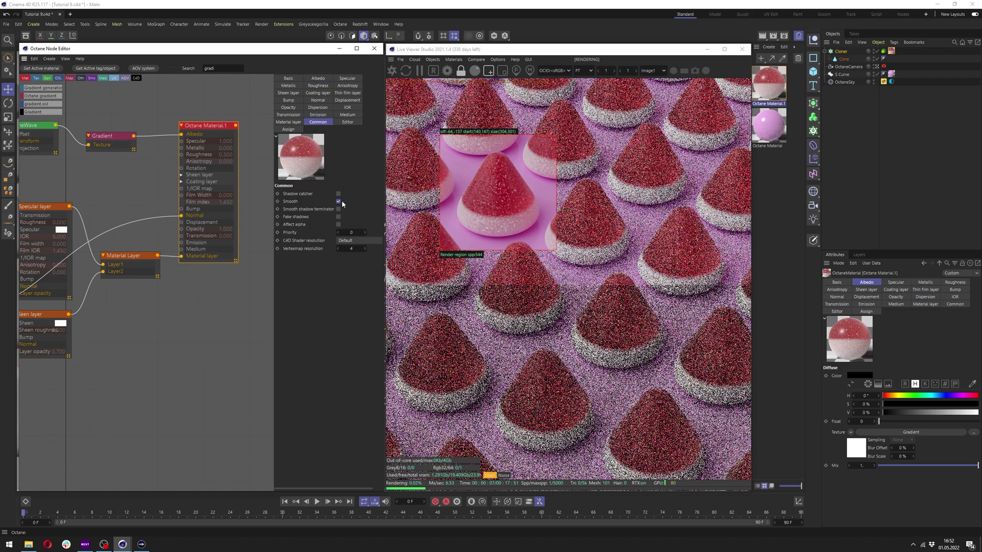
pyautogui.click(338, 217)
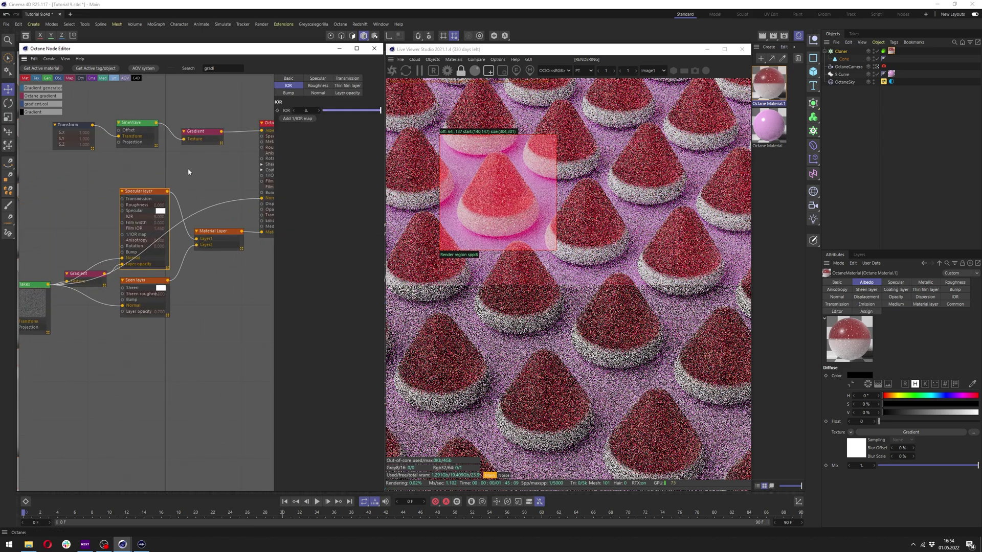
# Step: Set the Specular layer's IOR to 4
pyautogui.click(137, 194)
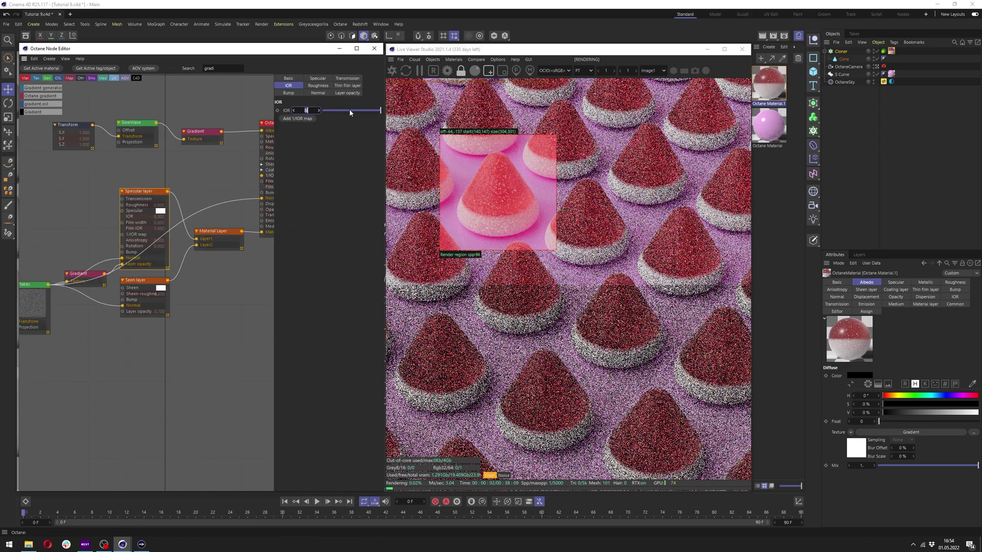
pyautogui.write('4')
pyautogui.press('Return')
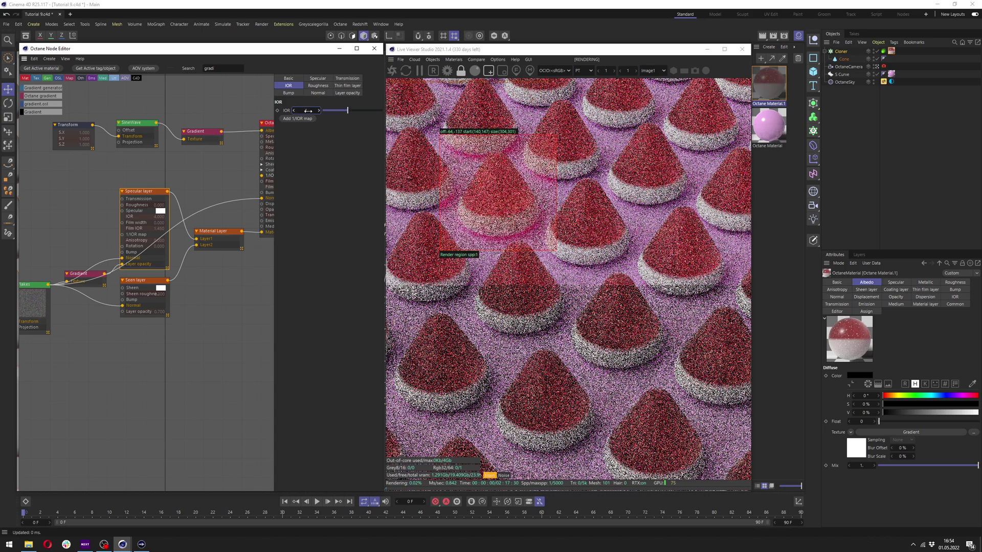
# Step: Reduce the white knot's brightness value to 70% in the gradient that drives the Specular layer's opacity
pyautogui.click(89, 278)
pyautogui.click(380, 169)
pyautogui.click(378, 254)
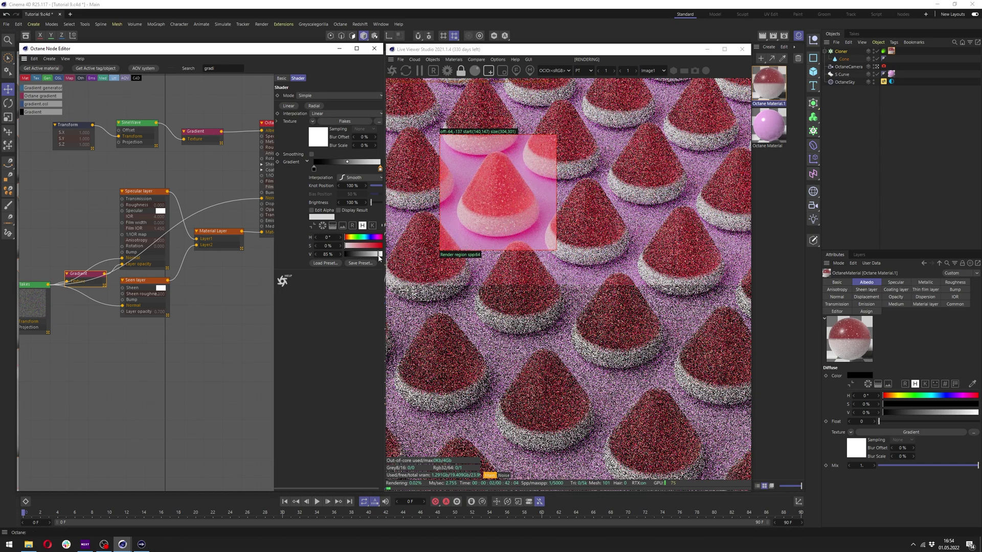
pyautogui.moveTo(89, 300); pyautogui.dragTo(163, 281, button='middle')
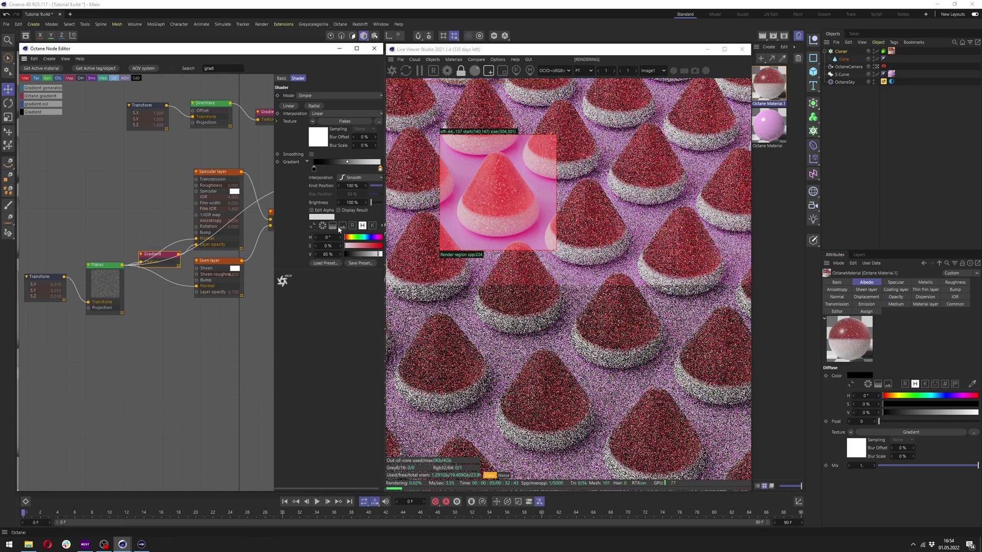
pyautogui.write('70')
pyautogui.press('Return')
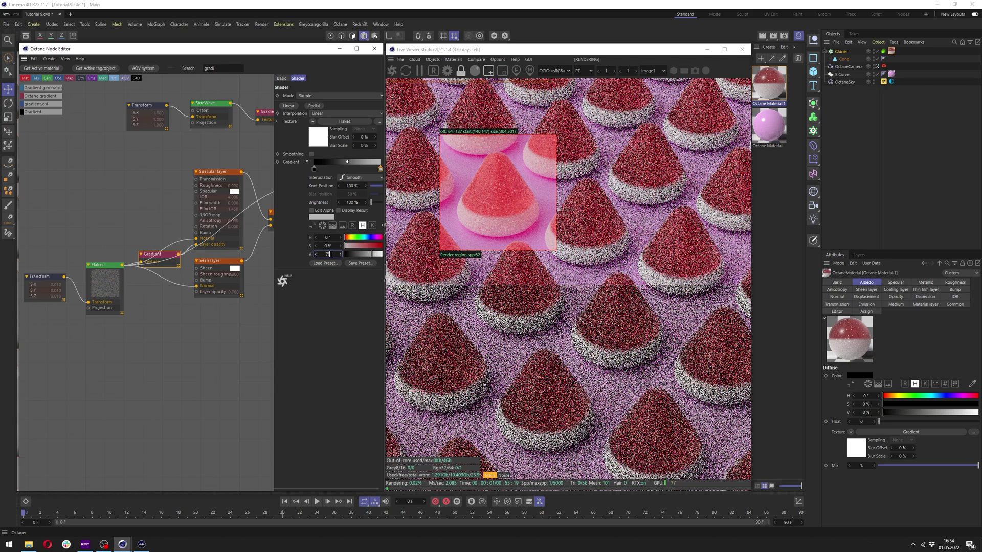
pyautogui.press('Return')
# Step: Set the sheen layer's opacity to 0.8
pyautogui.moveTo(221, 264); pyautogui.dragTo(195, 263, button='middle')
pyautogui.click(196, 263)
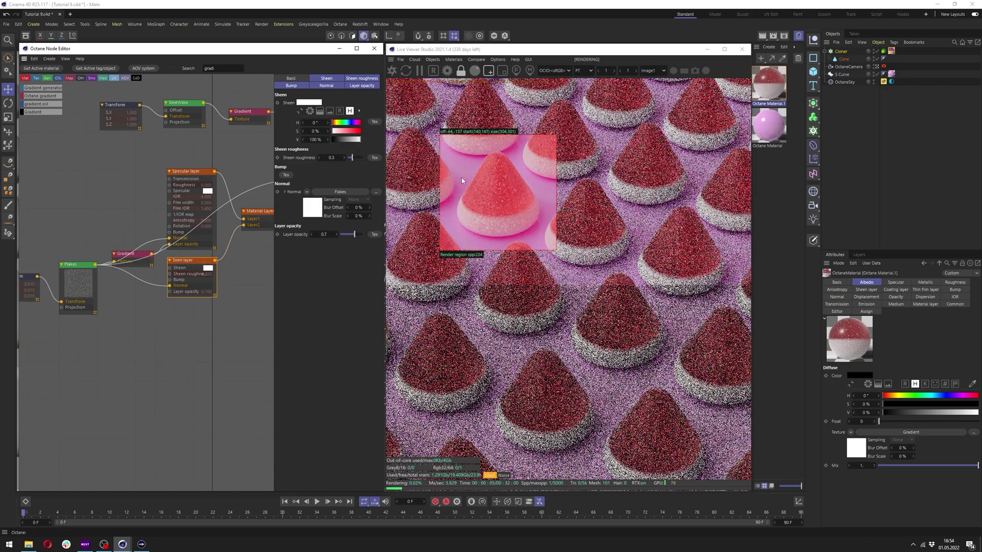
pyautogui.click(323, 236)
pyautogui.write('0.8')
pyautogui.press('Return')
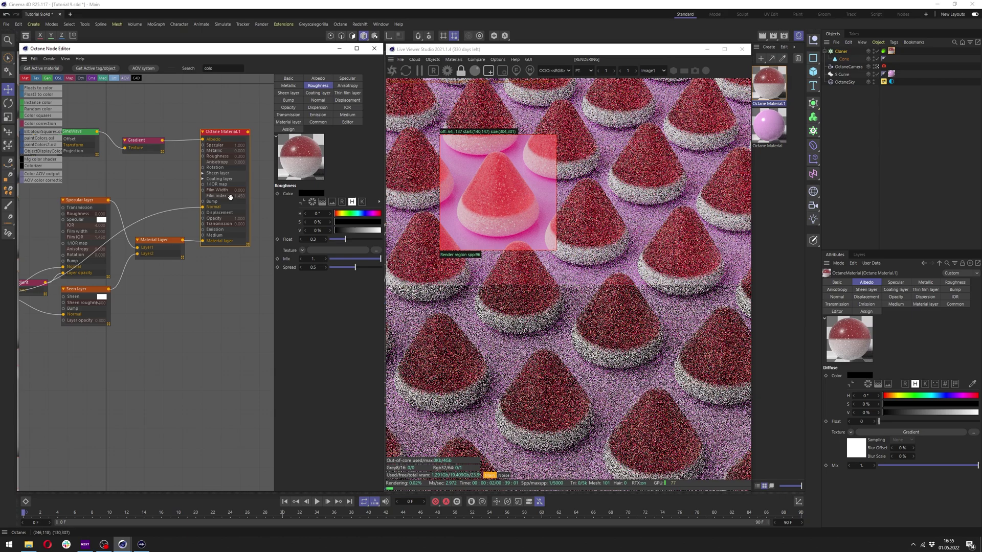
# Step: Set the Octane material's roughness to 0 and move its Flakes connection from Normal to Bump
pyautogui.scroll(2, 221, 229)
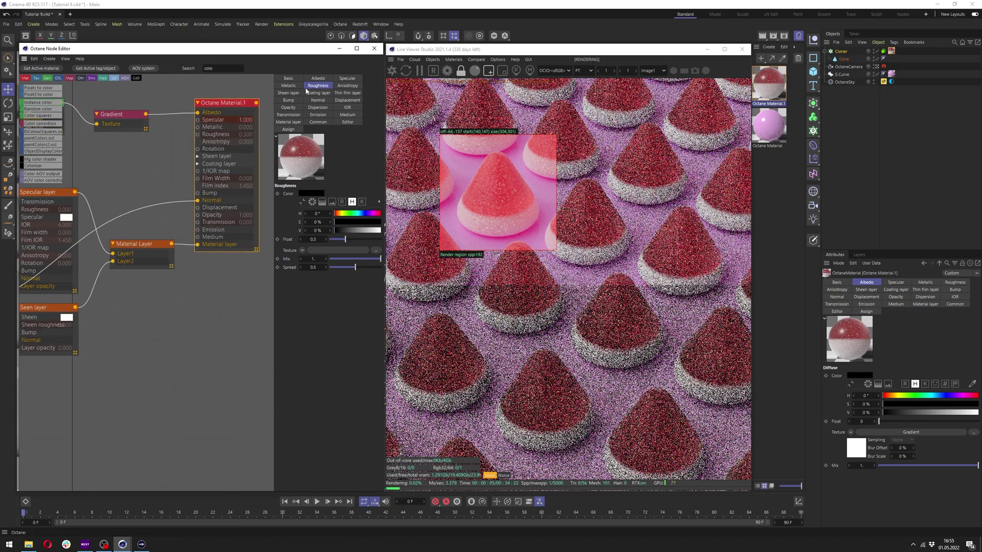
pyautogui.moveTo(345, 240); pyautogui.dragTo(296, 238)
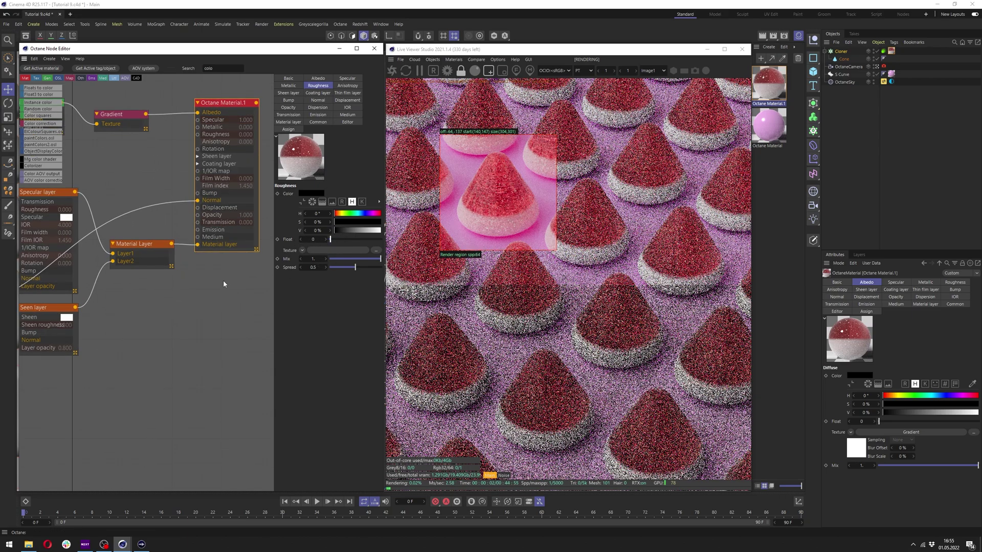
pyautogui.moveTo(53, 269); pyautogui.dragTo(162, 238, button='middle')
pyautogui.scroll(-3, 161, 238)
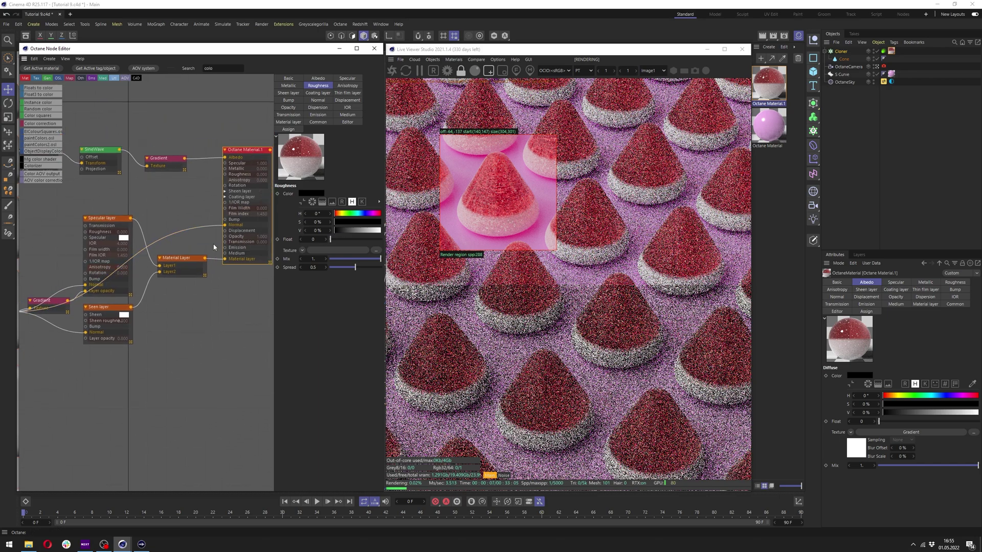
pyautogui.moveTo(224, 225); pyautogui.dragTo(225, 220)
# Step: Insert an Octane gradient between Flakes and the material's Bump input, with its white knot's value at 10%
pyautogui.write('grad')
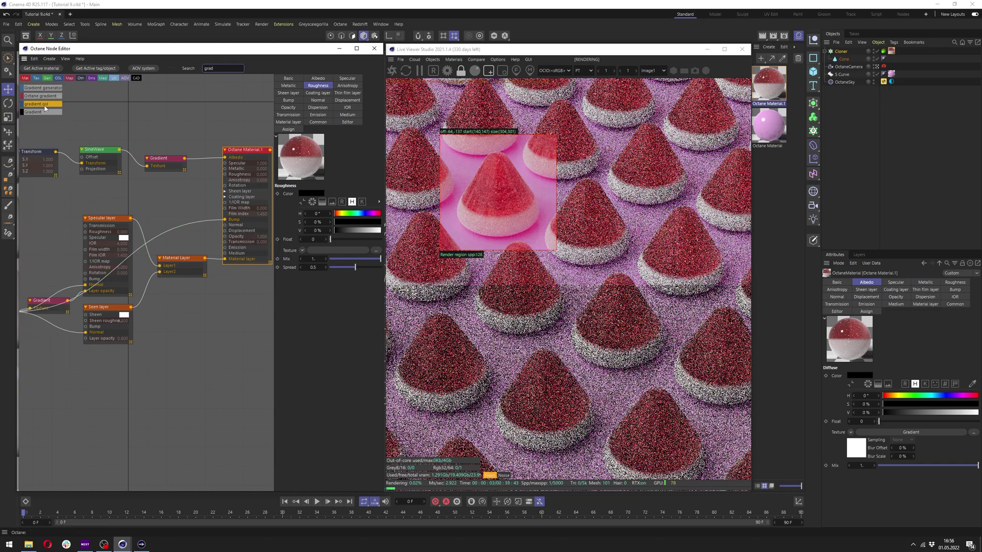
pyautogui.moveTo(172, 226); pyautogui.dragTo(173, 224)
pyautogui.moveTo(381, 254); pyautogui.dragTo(348, 254)
pyautogui.click(328, 254)
pyautogui.write('510')
pyautogui.press('Return')
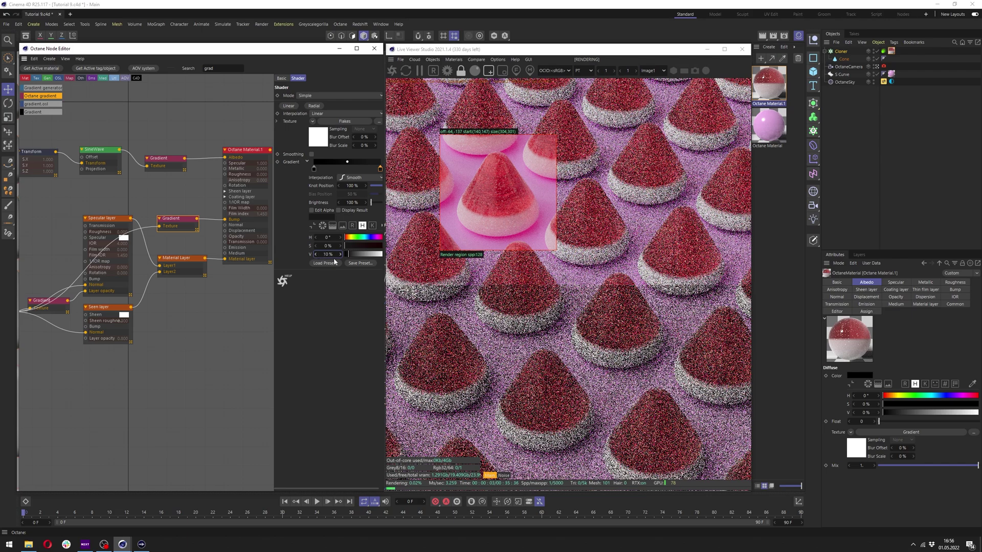
# Step: Set the base Octane material's roughness to 0.2 and turn off the render region
pyautogui.click(245, 174)
pyautogui.click(325, 86)
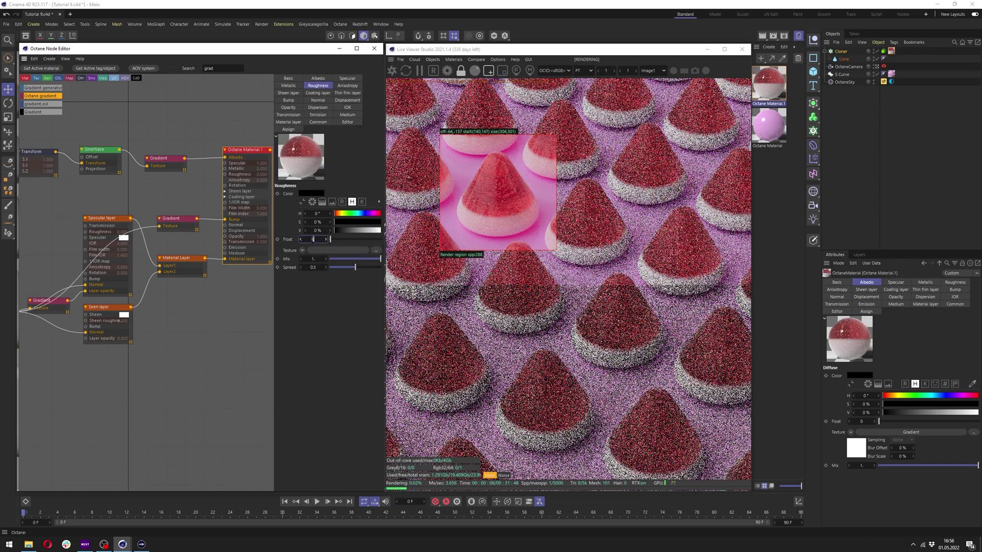
pyautogui.write('0.3')
pyautogui.press('Return')
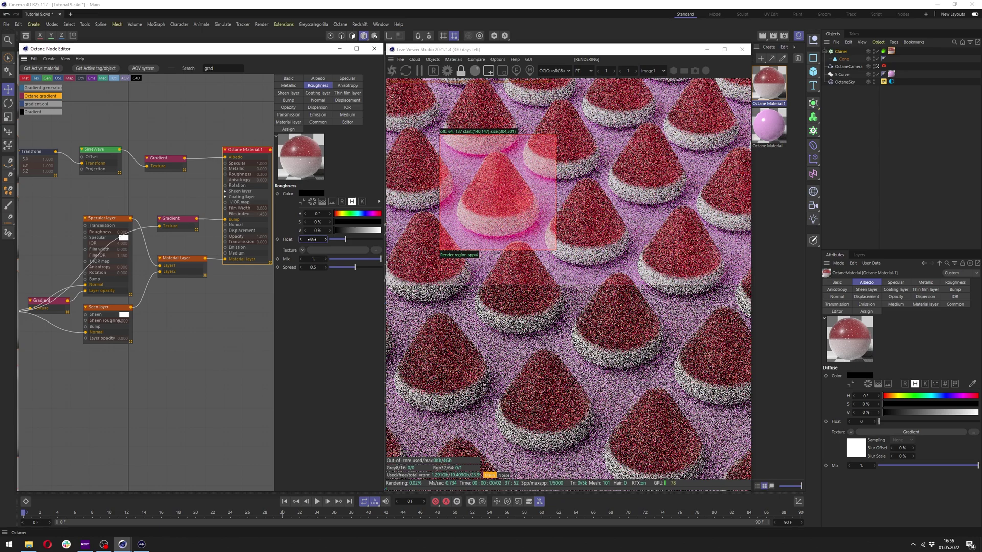
pyautogui.press('Return')
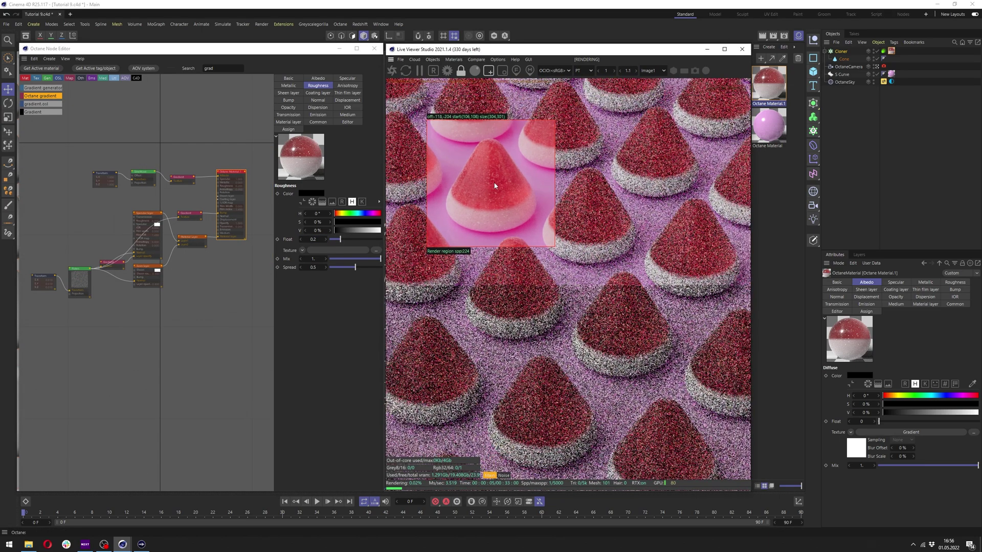
pyautogui.scroll(-1, 495, 186)
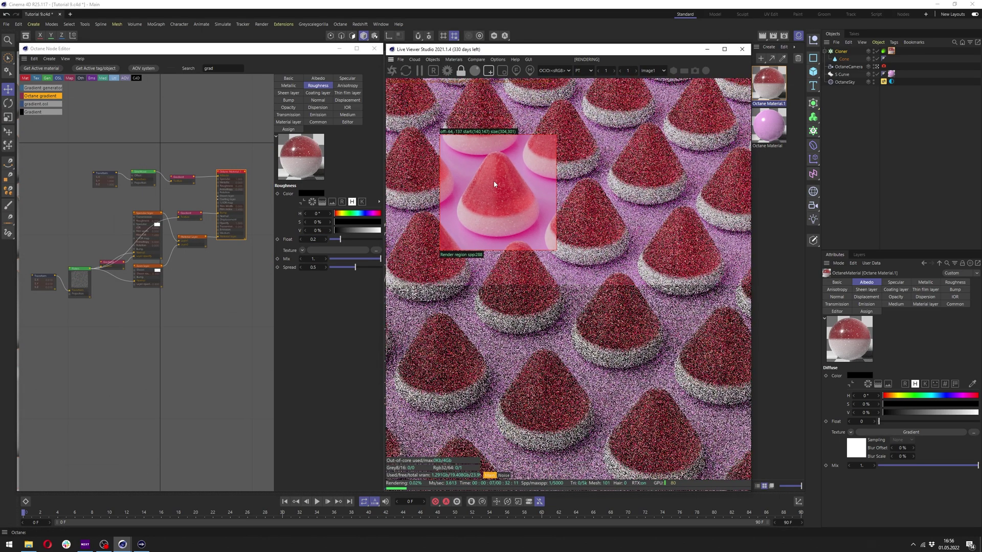
pyautogui.click(489, 71)
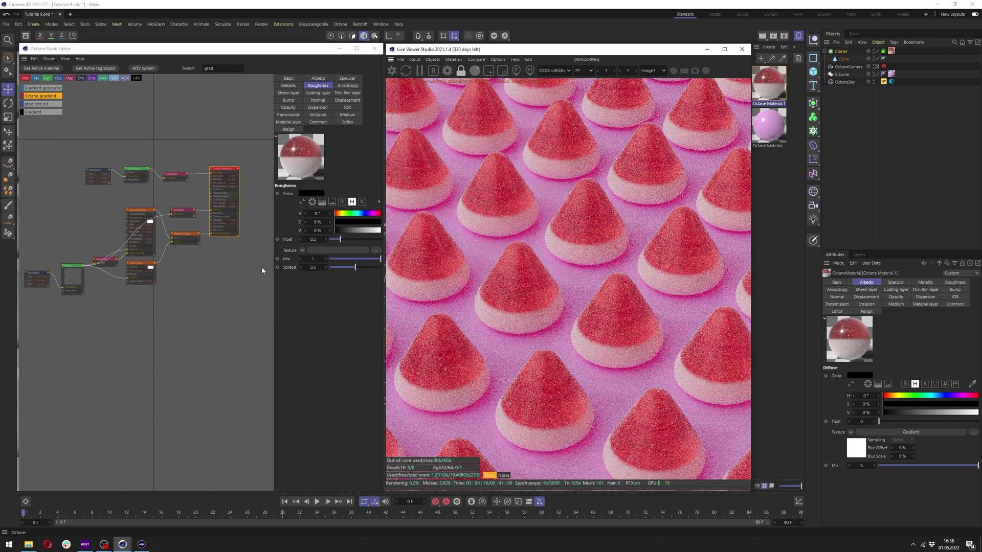
# Step: Move the albedo gradient nodes aside, add a Random Color node and connect it to the Octane material's Transmission input
pyautogui.scroll(-3, 168, 287)
pyautogui.scroll(3, 171, 234)
pyautogui.moveTo(86, 206); pyautogui.dragTo(172, 171)
pyautogui.moveTo(218, 68); pyautogui.dragTo(164, 60)
pyautogui.write('random')
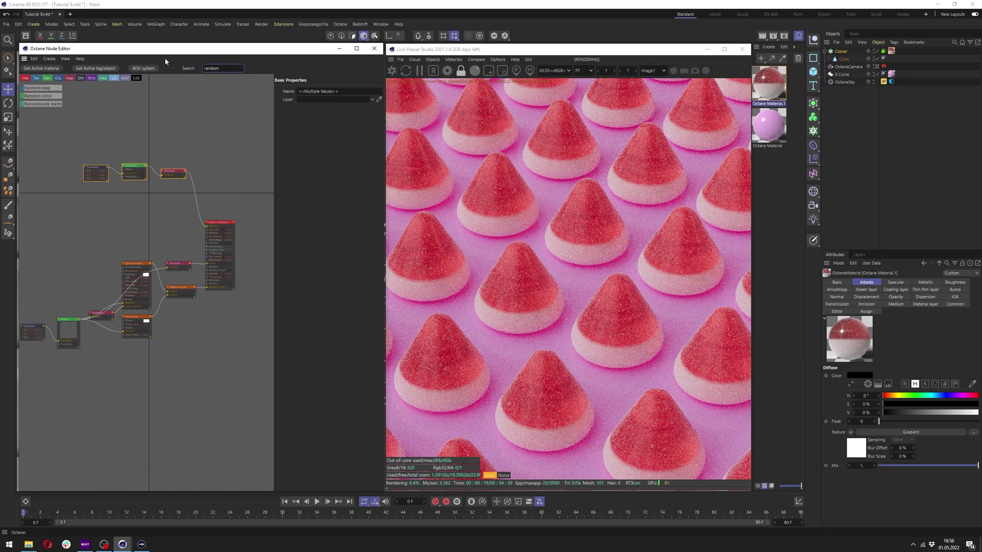
pyautogui.moveTo(43, 95); pyautogui.dragTo(229, 294)
pyautogui.scroll(2, 109, 200)
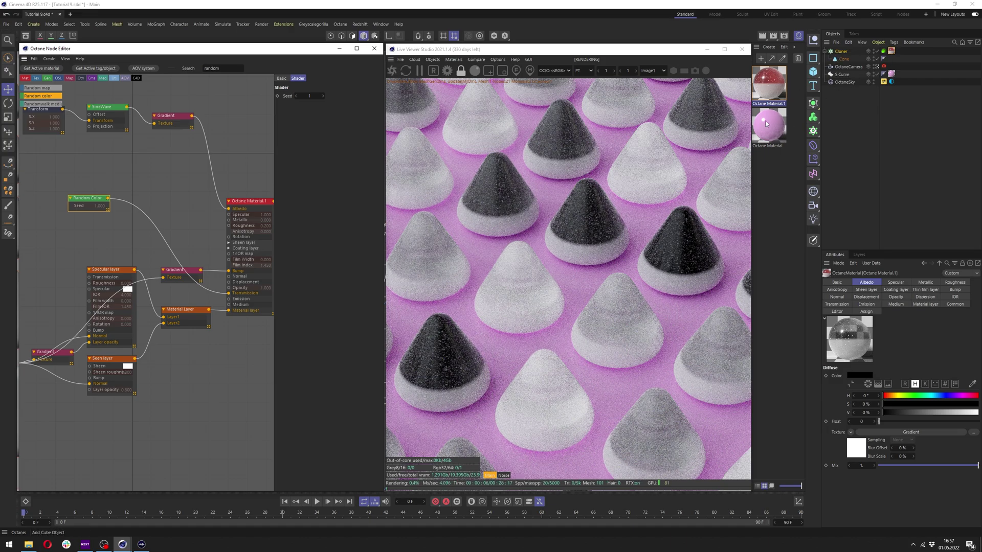
# Step: Try the Instance mode on the Cloner, and undo the change back to Render Instance
pyautogui.click(842, 51)
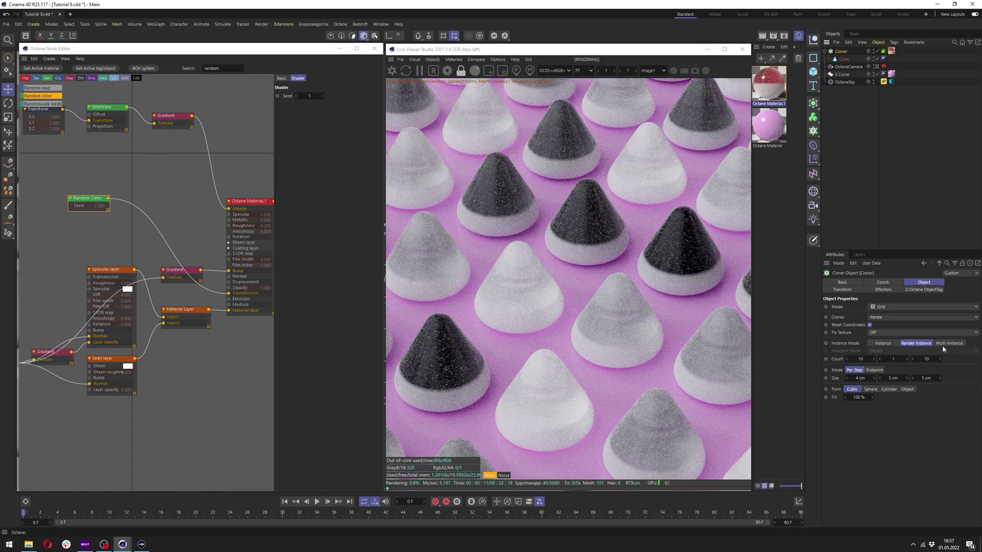
pyautogui.click(875, 344)
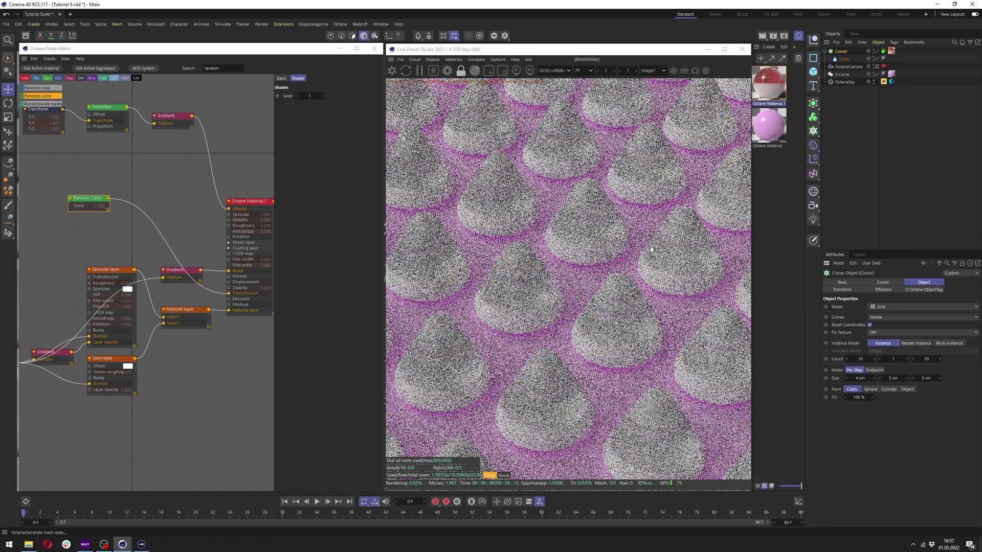
pyautogui.hotkey('ctrl', 'z')
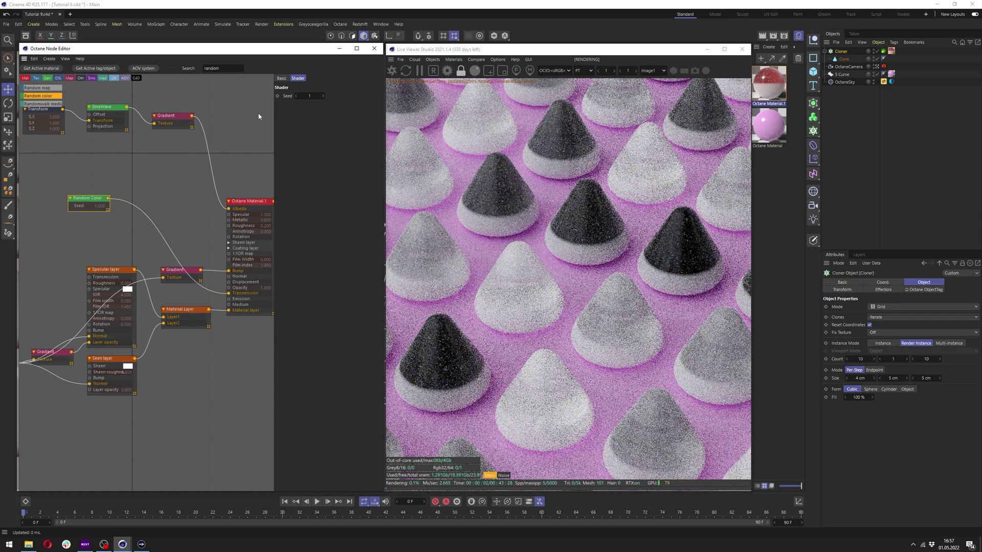
# Step: Insert an Octane gradient between the Random Color node and the material's Transmission input, and shift both nodes clear of the material
pyautogui.doubleClick(225, 68)
pyautogui.write('grad')
pyautogui.moveTo(42, 96); pyautogui.dragTo(140, 203)
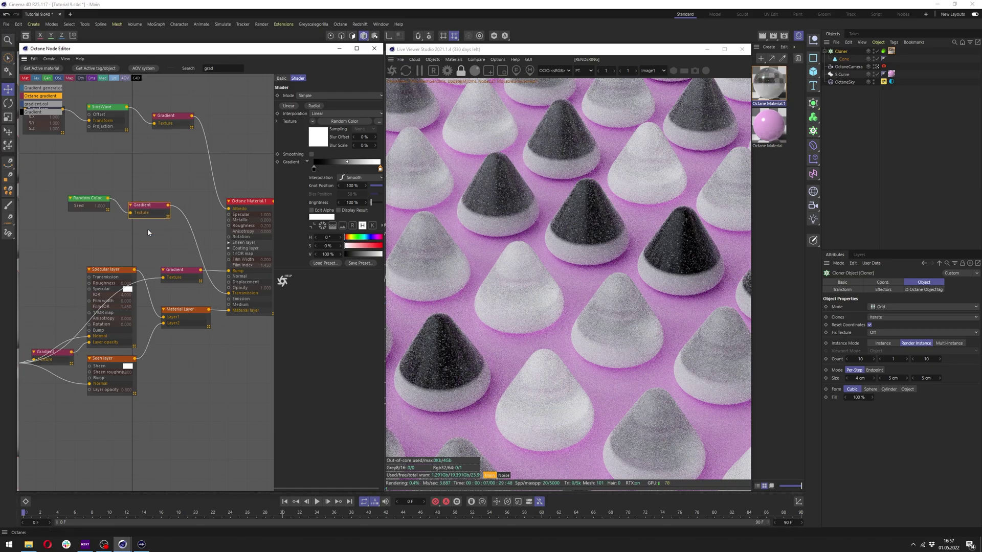
pyautogui.moveTo(76, 200); pyautogui.dragTo(63, 204)
# Step: Colour the new gradient's first knot pink with 40% saturation and 100% value, and its last knot pale yellow with 40% saturation
pyautogui.write('40')
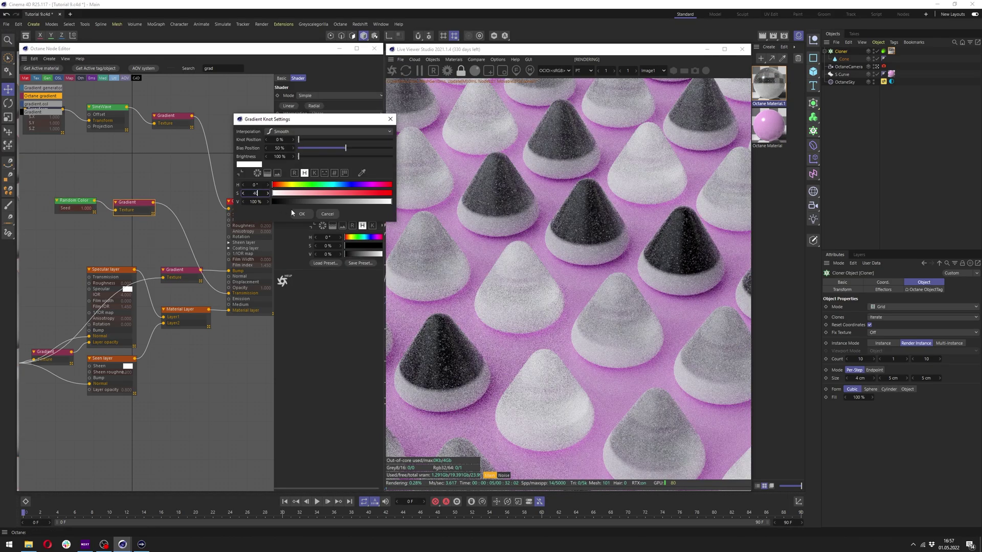
pyautogui.write('40')
pyautogui.click(300, 214)
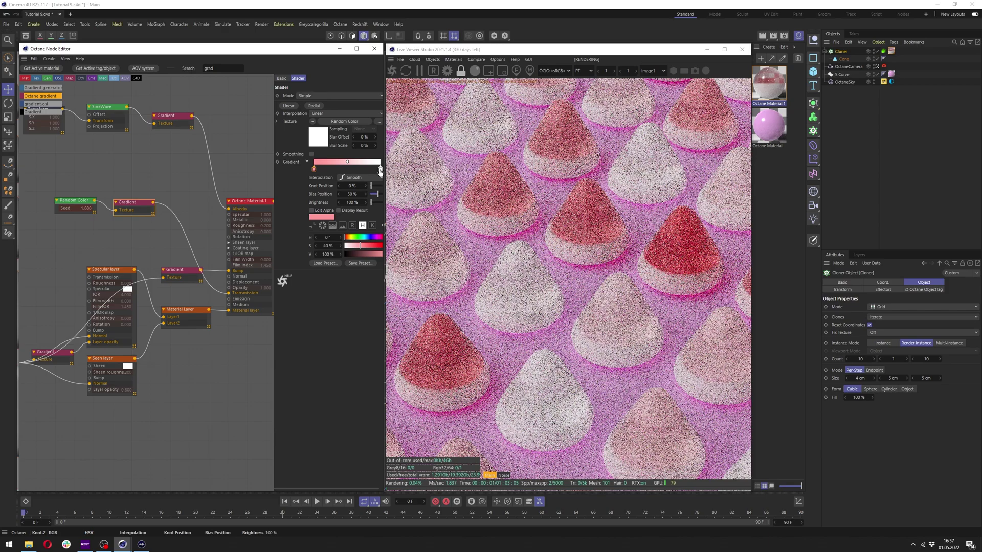
pyautogui.doubleClick(380, 169)
pyautogui.click(319, 193)
pyautogui.write('40')
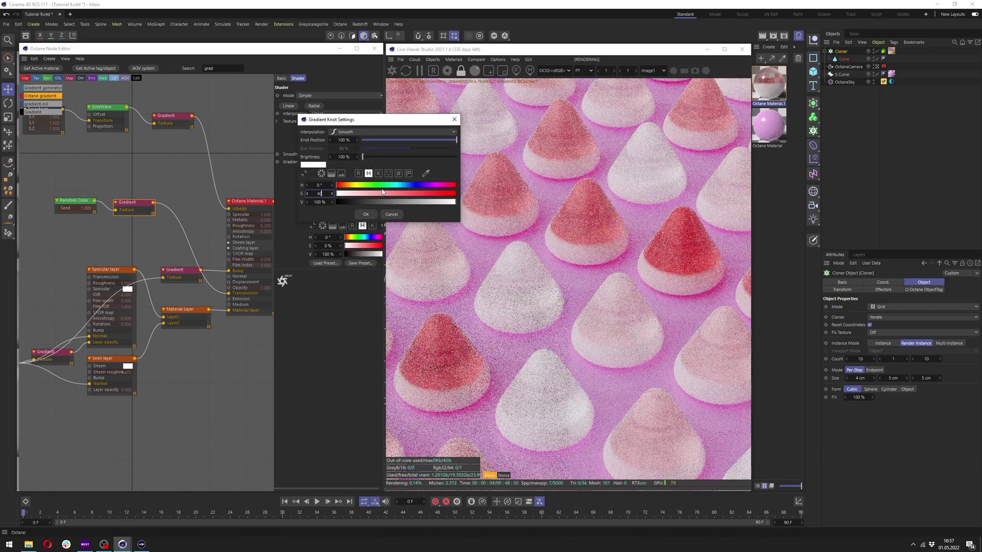
pyautogui.click(357, 185)
pyautogui.click(363, 214)
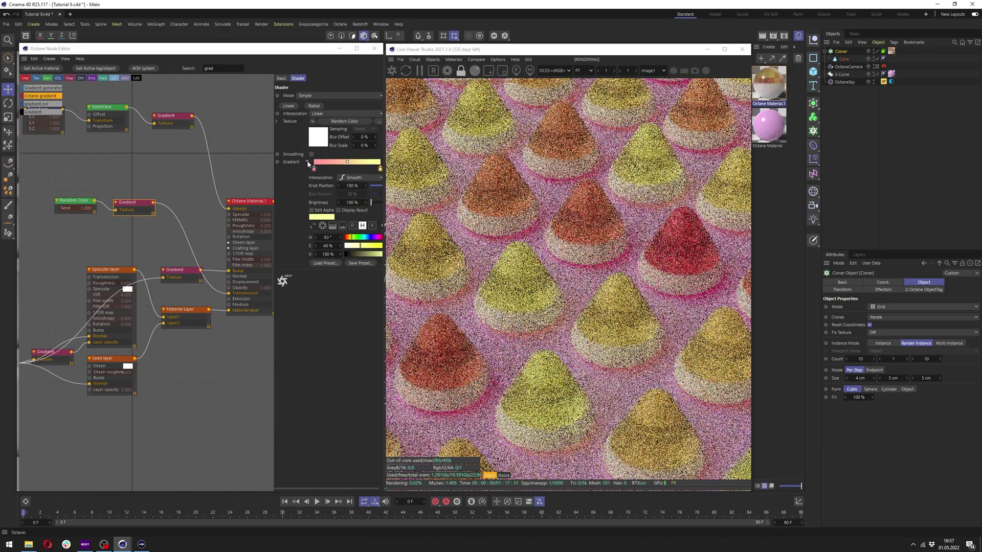
# Step: Set the pink knot's position to 33% and the yellow knot's position to 66%
pyautogui.click(313, 168)
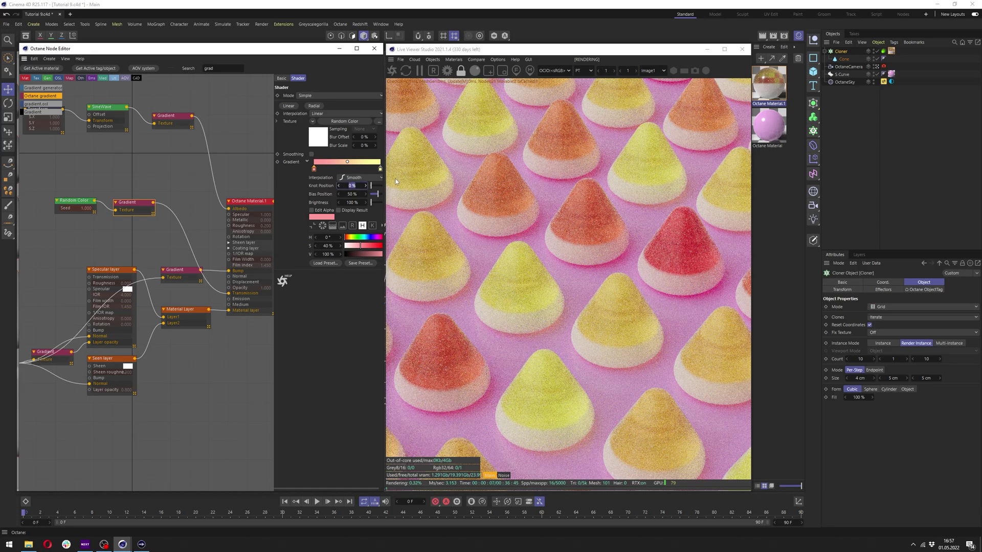
pyautogui.write('33')
pyautogui.press('Return')
pyautogui.click(379, 169)
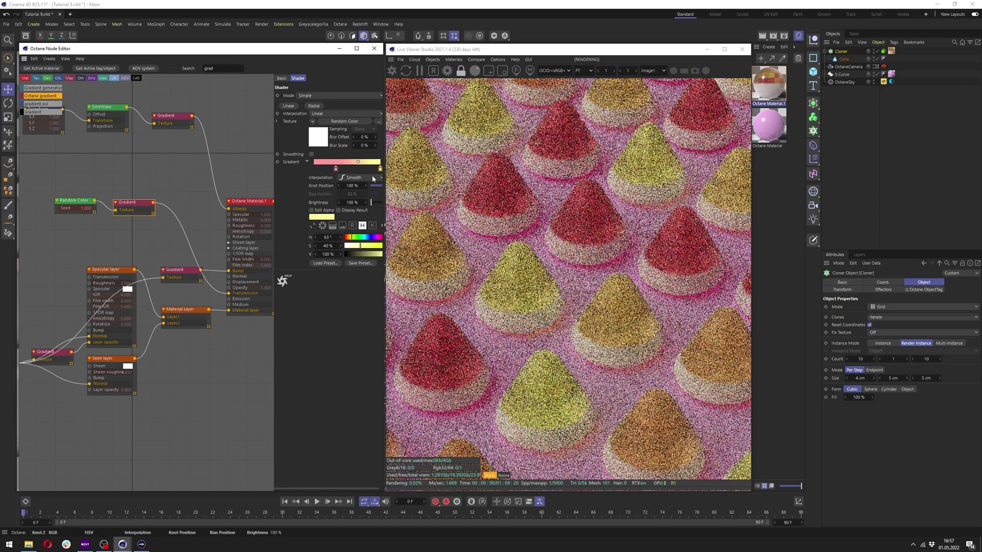
pyautogui.click(357, 185)
pyautogui.write('66')
pyautogui.press('Return')
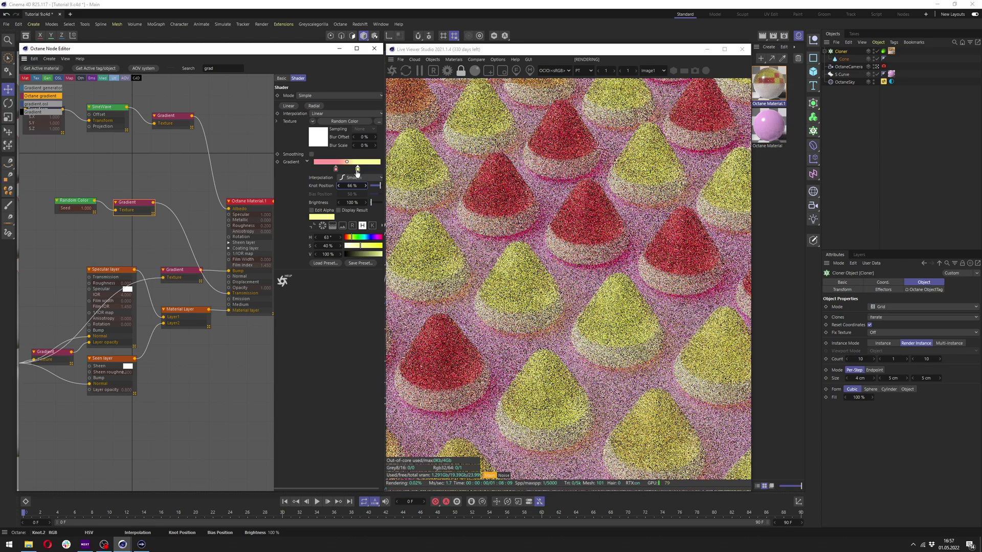
# Step: Add a light cyan knot at 33.1% beside the pink one, and set the Random Color seed to 2
pyautogui.moveTo(340, 168); pyautogui.dragTo(335, 169)
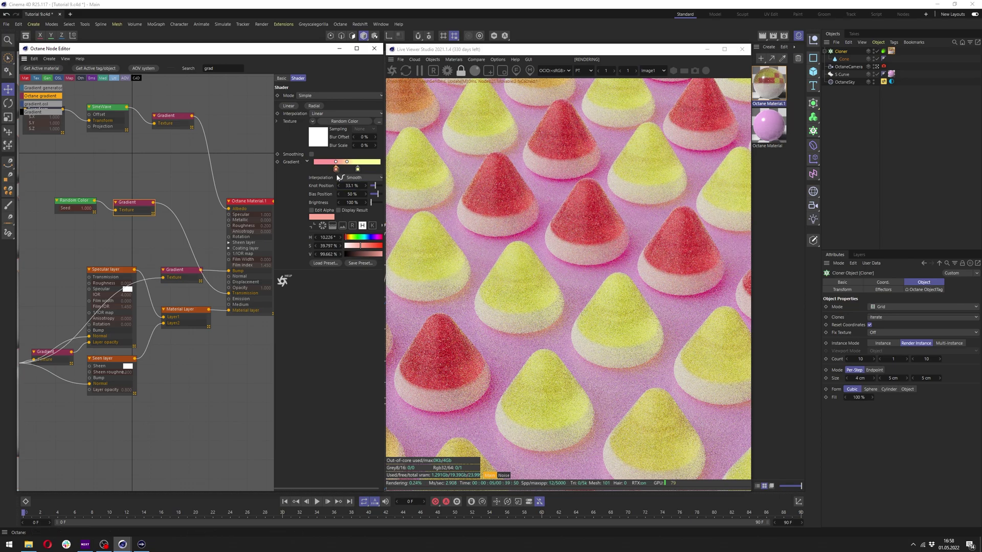
pyautogui.click(360, 242)
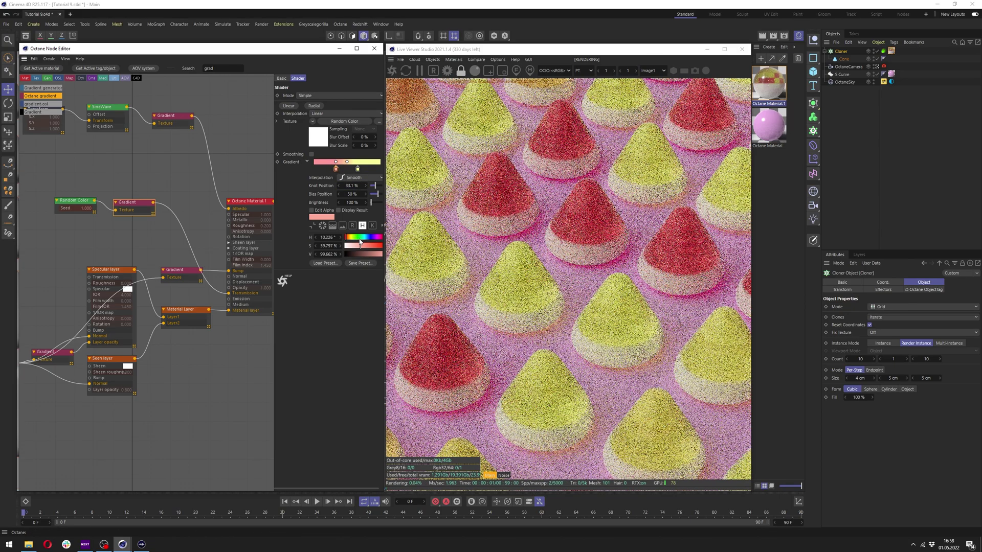
pyautogui.click(369, 238)
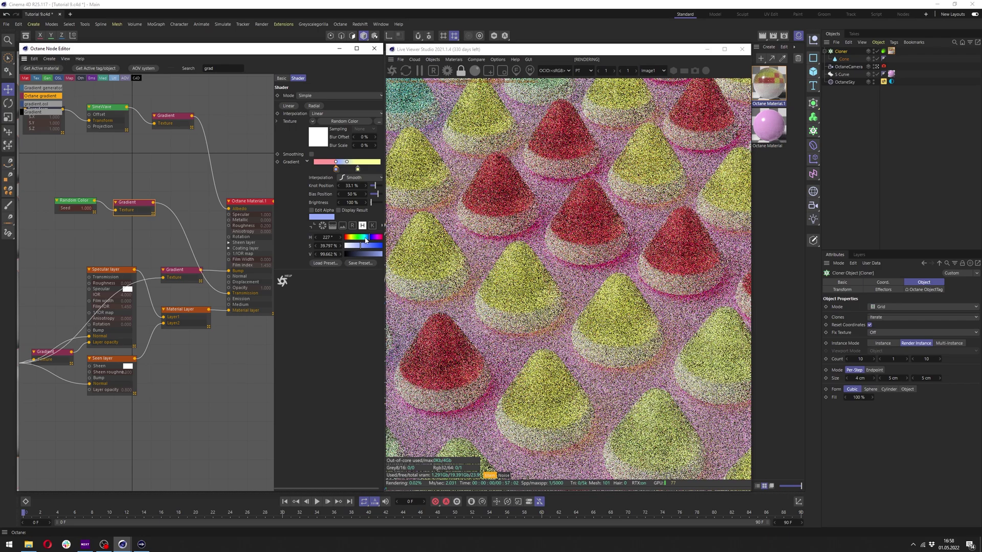
pyautogui.moveTo(366, 240); pyautogui.dragTo(363, 239)
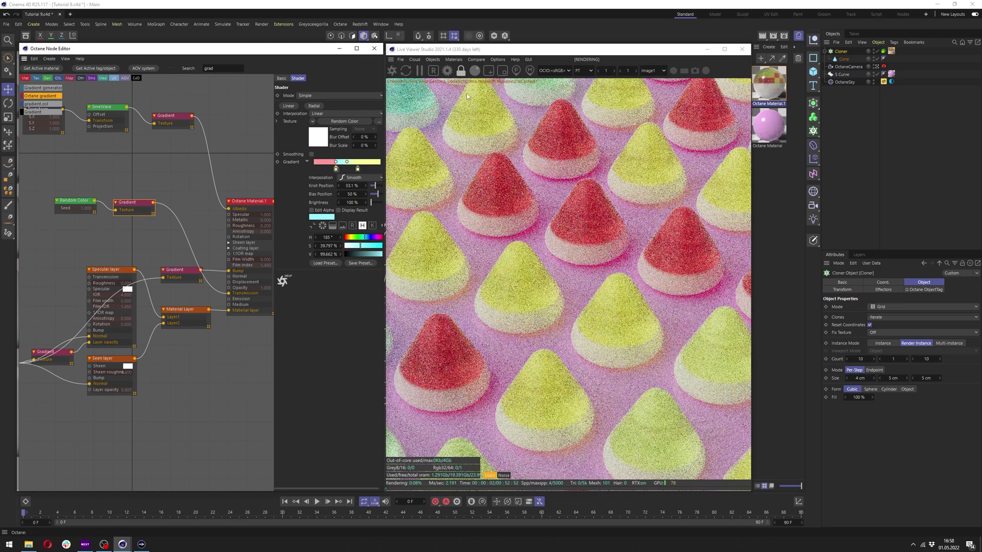
pyautogui.click(74, 201)
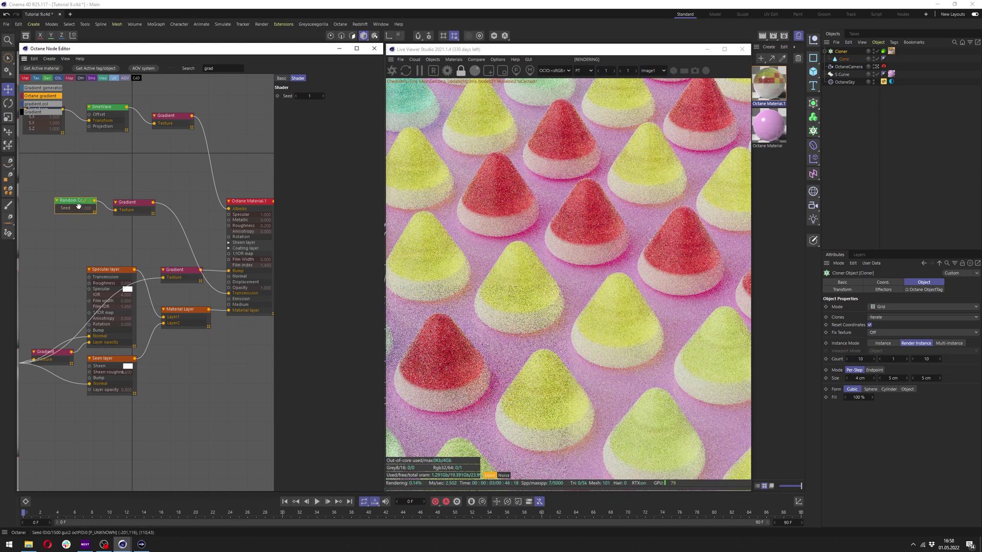
pyautogui.click(323, 95)
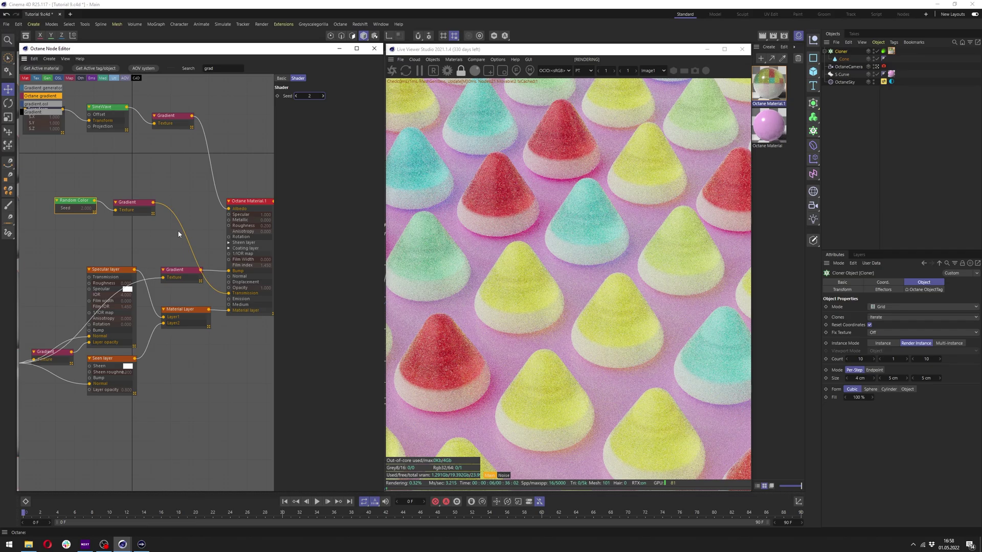
# Step: Duplicate the cyan gradient knot and set the copy's position to 65.9%
pyautogui.click(132, 207)
pyautogui.click(336, 169)
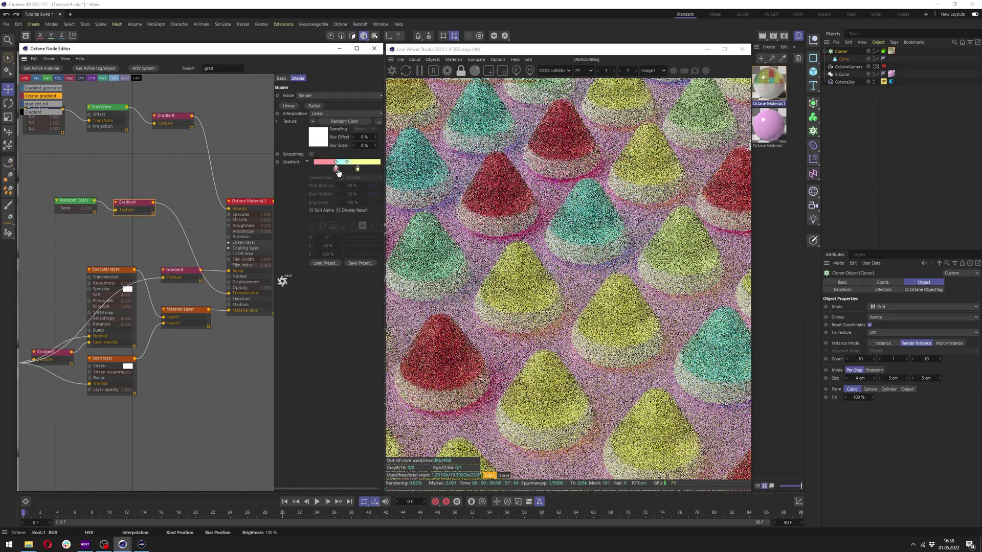
pyautogui.rightClick(338, 170)
pyautogui.click(336, 170)
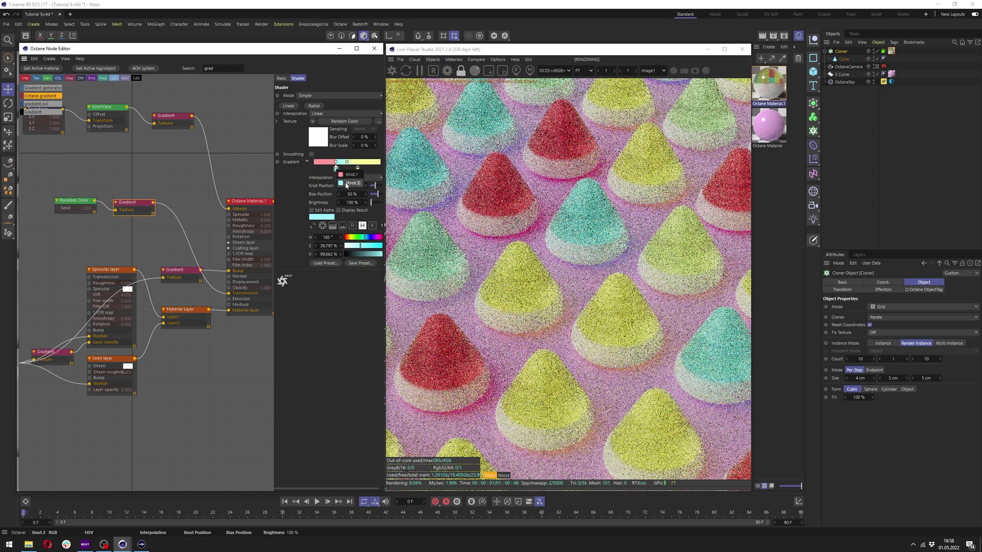
pyautogui.click(345, 182)
pyautogui.click(346, 185)
pyautogui.click(335, 169)
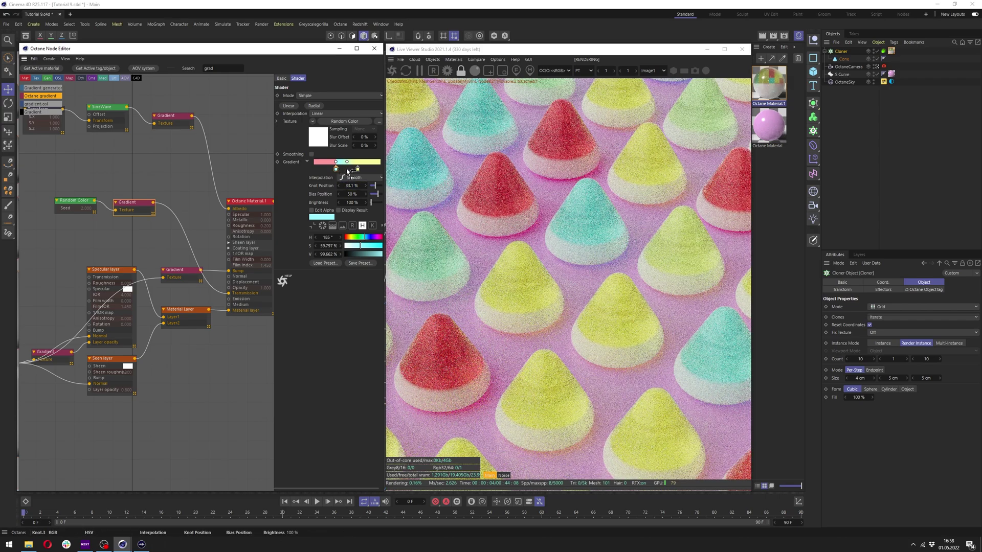
pyautogui.keyDown('ctrl'); pyautogui.moveTo(351, 169); pyautogui.dragTo(350, 168); pyautogui.keyUp('ctrl')
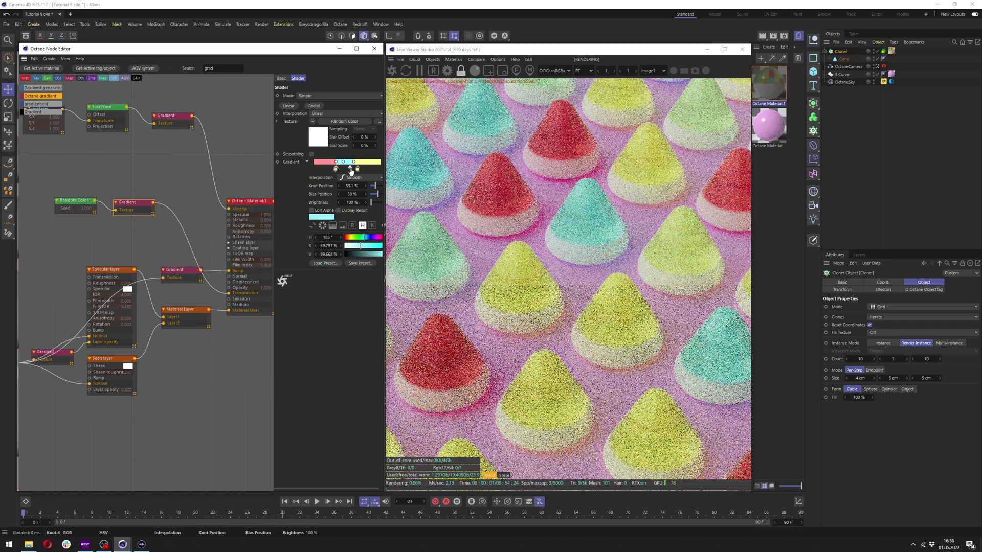
pyautogui.click(352, 185)
pyautogui.write('6')
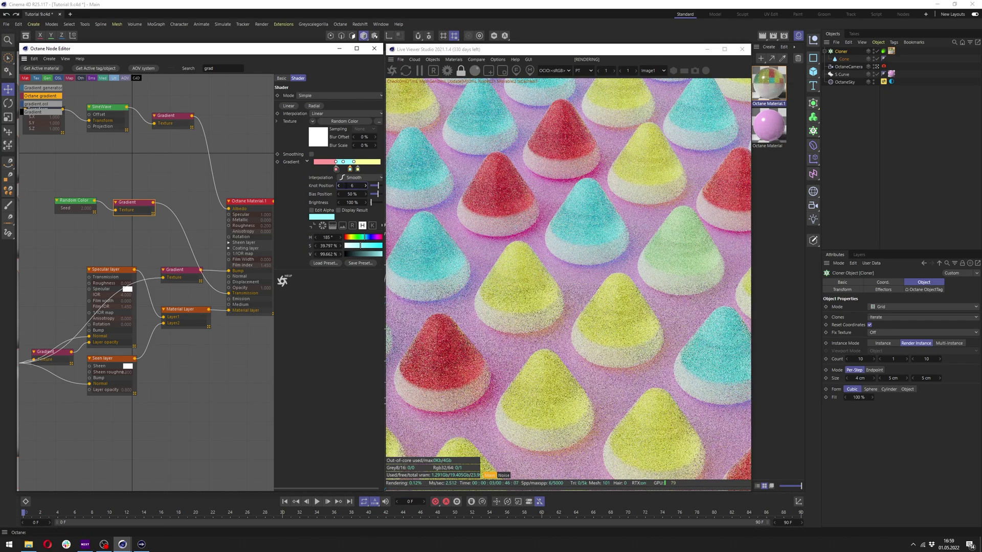
pyautogui.write('5.9')
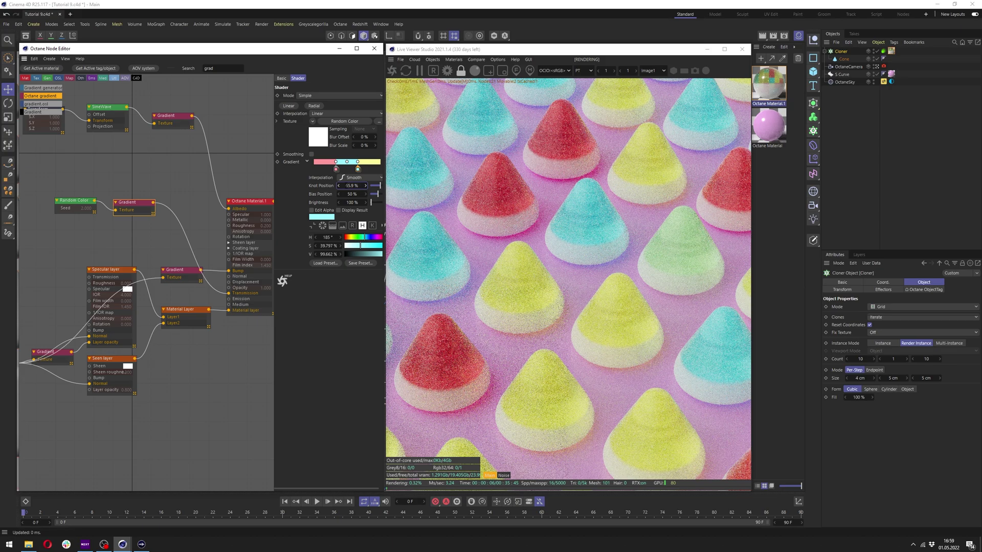
pyautogui.press('Return')
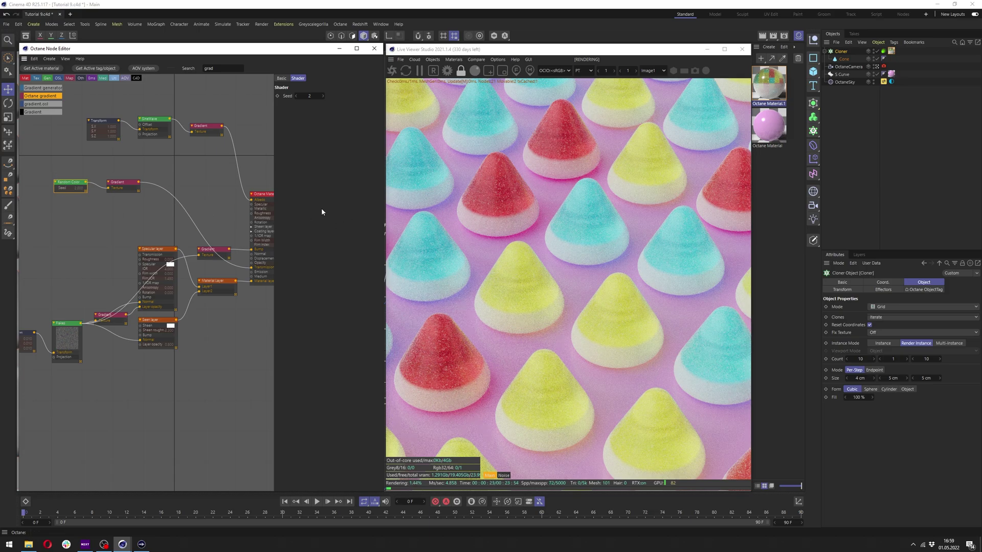
# Step: Move the Random Color and gradient nodes aside, and connect a new Composite texture node to the material's Transmission input
pyautogui.click(62, 181)
pyautogui.moveTo(124, 191); pyautogui.dragTo(78, 216)
pyautogui.doubleClick(224, 68)
pyautogui.write('compo')
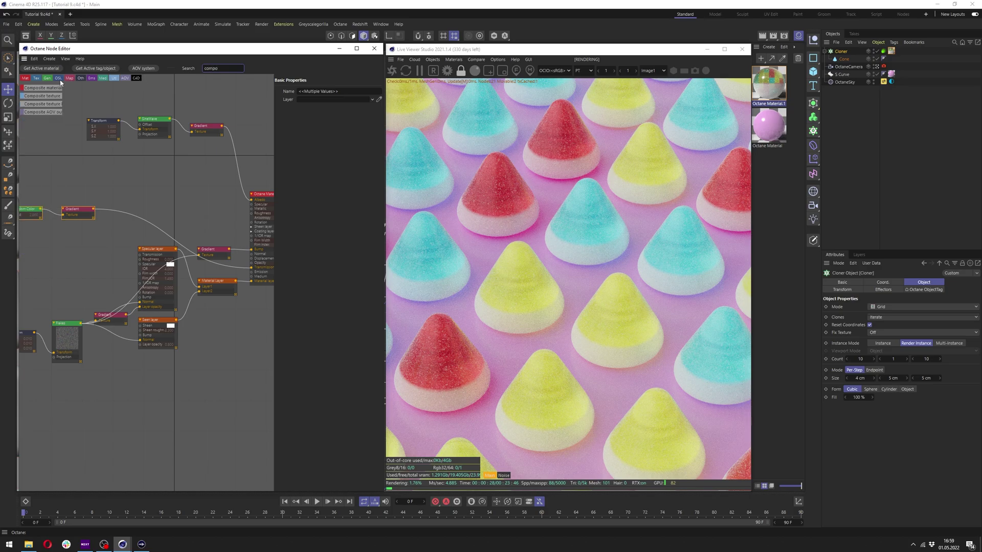
pyautogui.moveTo(44, 96); pyautogui.dragTo(251, 267)
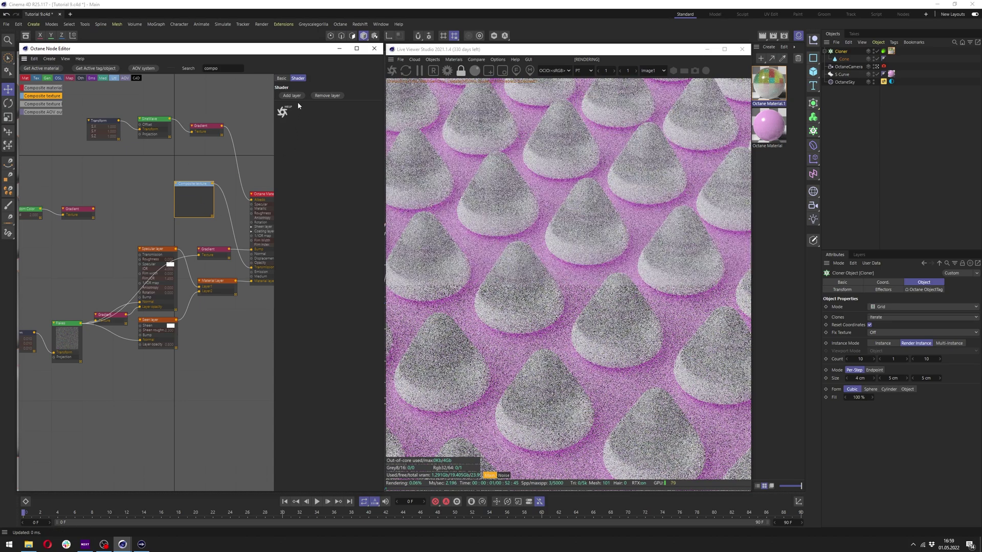
# Step: Add a layer to the Composite texture, connect the random-colour gradient to its Texture input, and tidy the nodes
pyautogui.click(293, 96)
pyautogui.moveTo(93, 209); pyautogui.dragTo(123, 207)
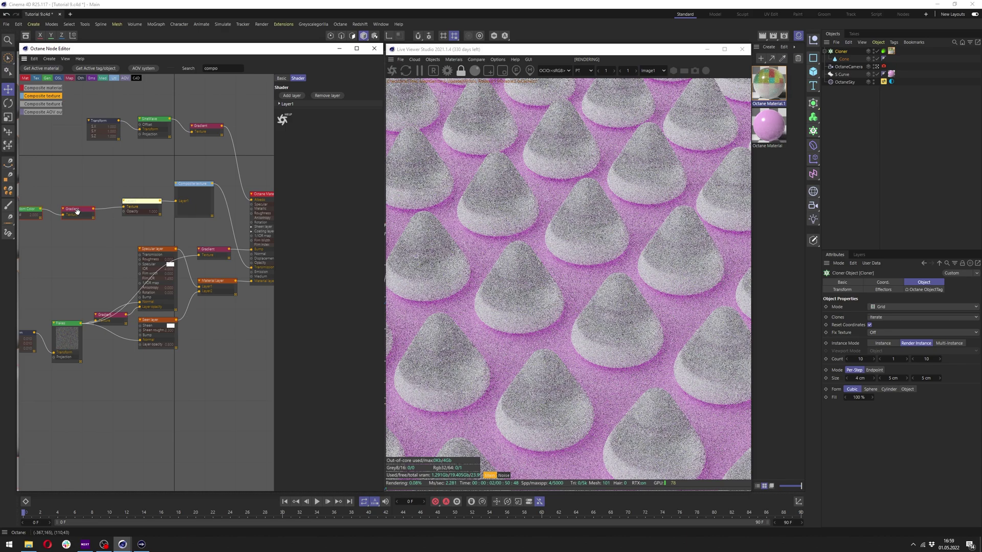
pyautogui.moveTo(191, 200); pyautogui.dragTo(137, 209)
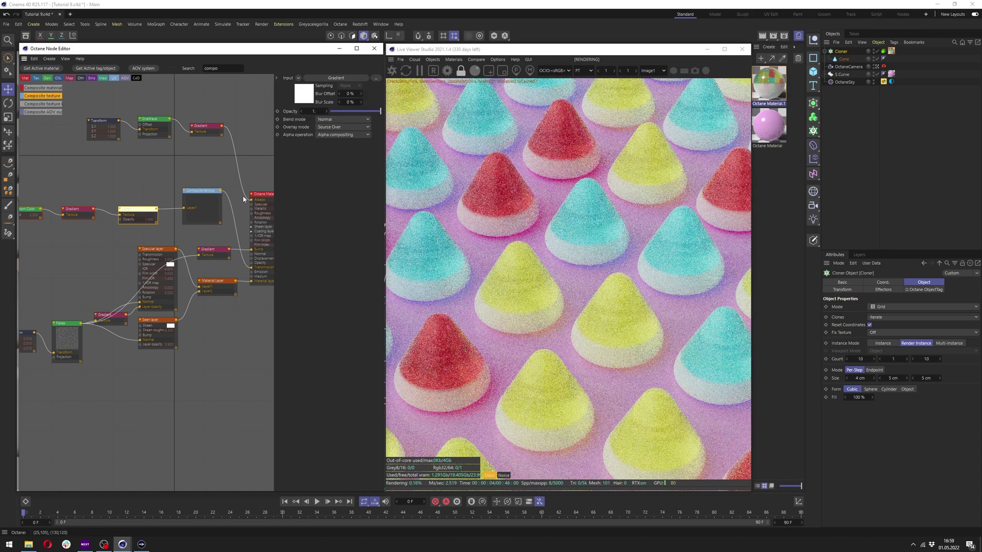
# Step: Add a second Composite texture layer and feed it with a copy of the gradient driven by the same Random Color node
pyautogui.click(197, 213)
pyautogui.click(294, 96)
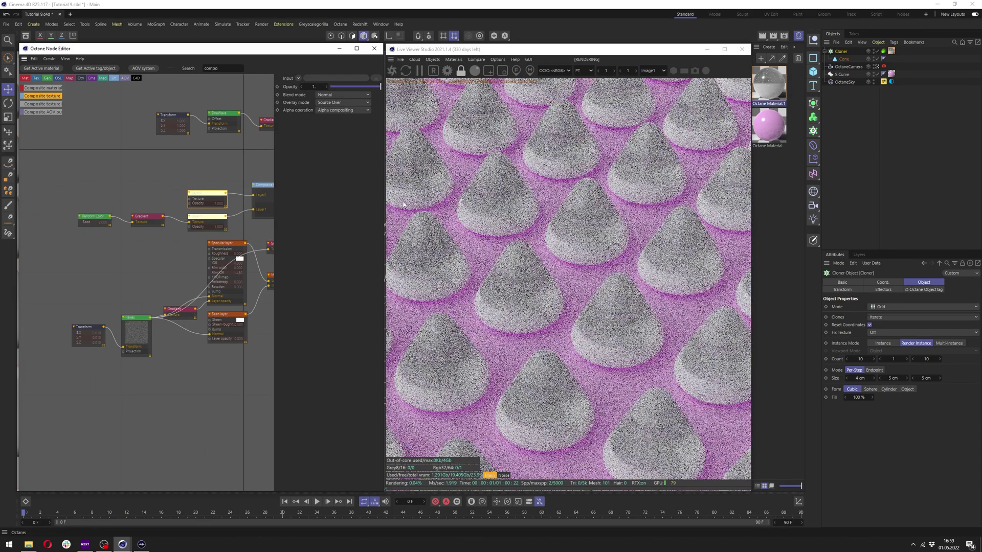
pyautogui.moveTo(189, 232); pyautogui.dragTo(136, 221, button='middle')
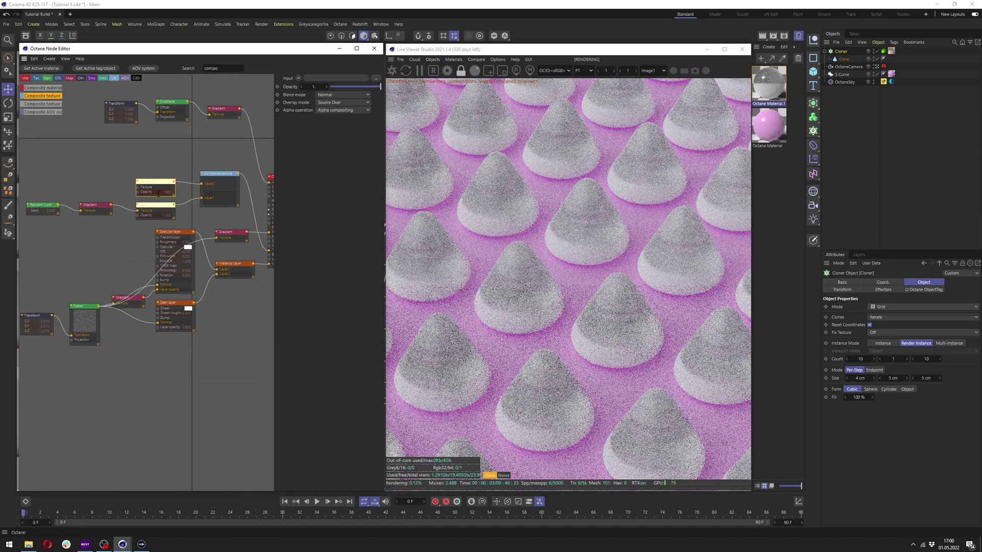
pyautogui.moveTo(93, 206)
pyautogui.mouseDown()
pyautogui.moveTo(101, 184)
pyautogui.moveTo(89, 191)
pyautogui.mouseUp()
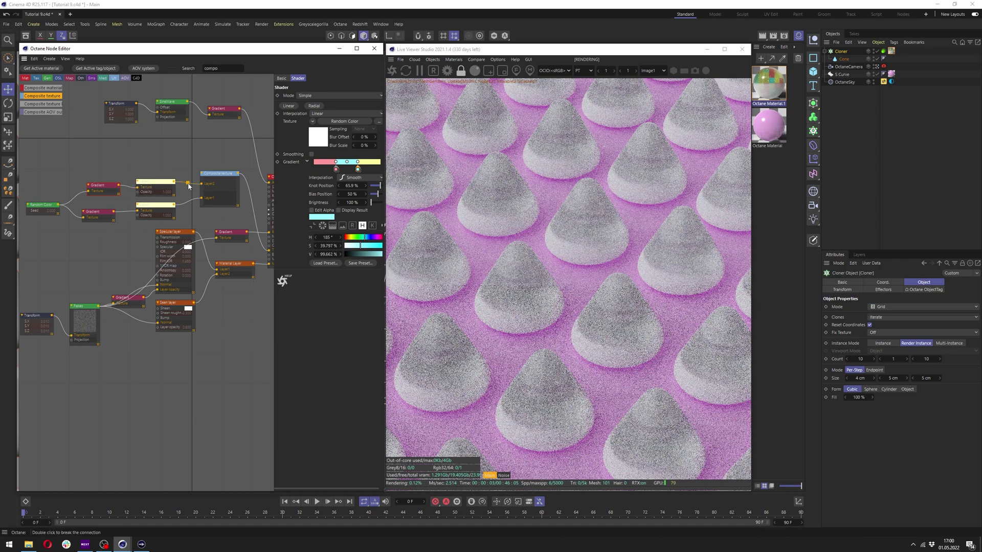
# Step: Move the Random Color node and both gradients farther from the composite layers to make room between them
pyautogui.scroll(-3, 77, 197)
pyautogui.scroll(2, 77, 197)
pyautogui.moveTo(77, 197); pyautogui.dragTo(210, 199, button='middle')
pyautogui.moveTo(145, 180); pyautogui.dragTo(237, 233)
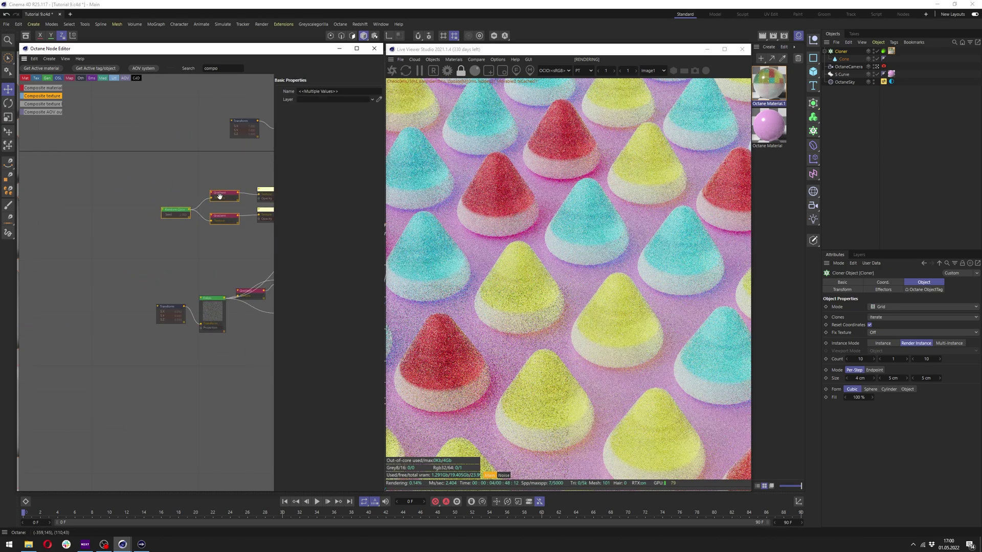
pyautogui.moveTo(219, 195); pyautogui.dragTo(141, 204)
# Step: Insert a Color Correction node between the upper random-colour gradient and its composite layer, and set its Hue to 0.5
pyautogui.click(153, 191)
pyautogui.write('compo')
pyautogui.press('BackSpace')
pyautogui.press('BackSpace')
pyautogui.press('BackSpace')
pyautogui.write('lor')
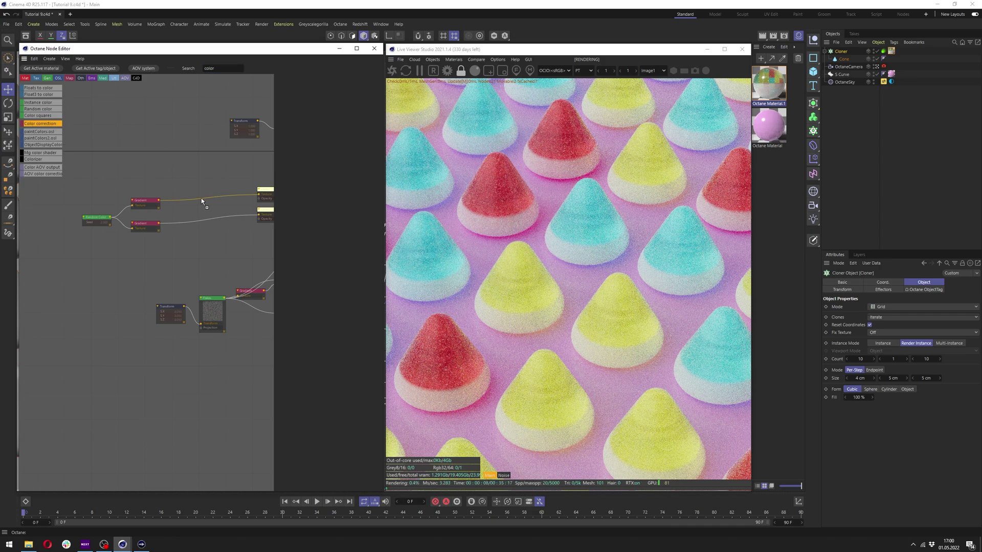
pyautogui.moveTo(216, 202); pyautogui.dragTo(216, 200)
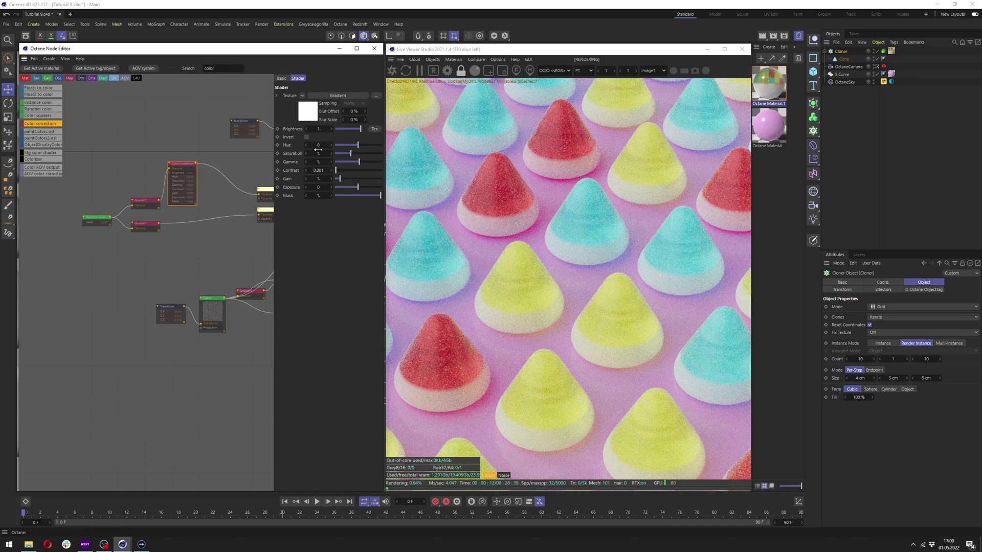
pyautogui.write('0.5')
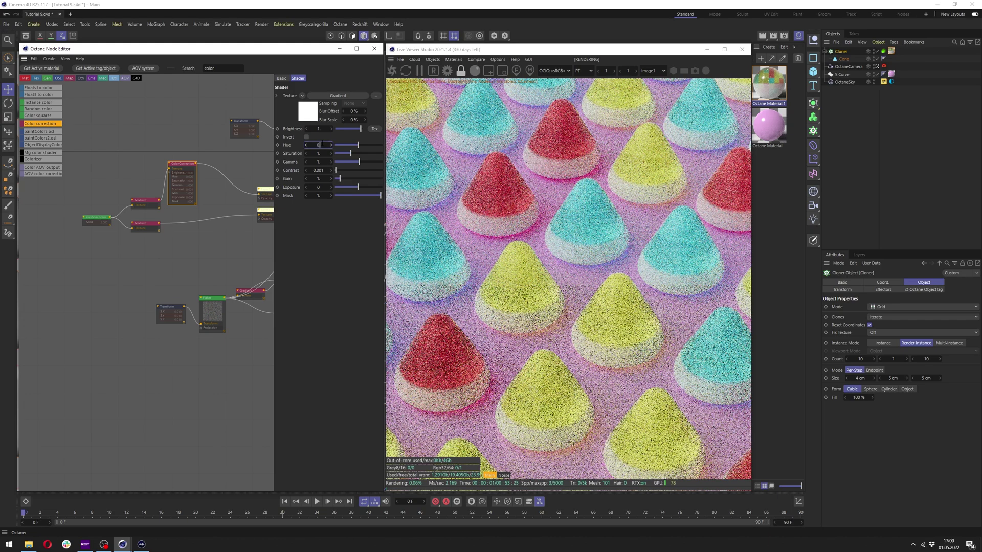
pyautogui.press('Return')
# Step: Tidy the node layout by moving the lower random-colour gradient, the Transform and SineWave nodes, and the gradient feeding Albedo
pyautogui.moveTo(211, 220); pyautogui.dragTo(155, 233, button='middle')
pyautogui.scroll(3, 129, 222)
pyautogui.moveTo(94, 238); pyautogui.dragTo(113, 248)
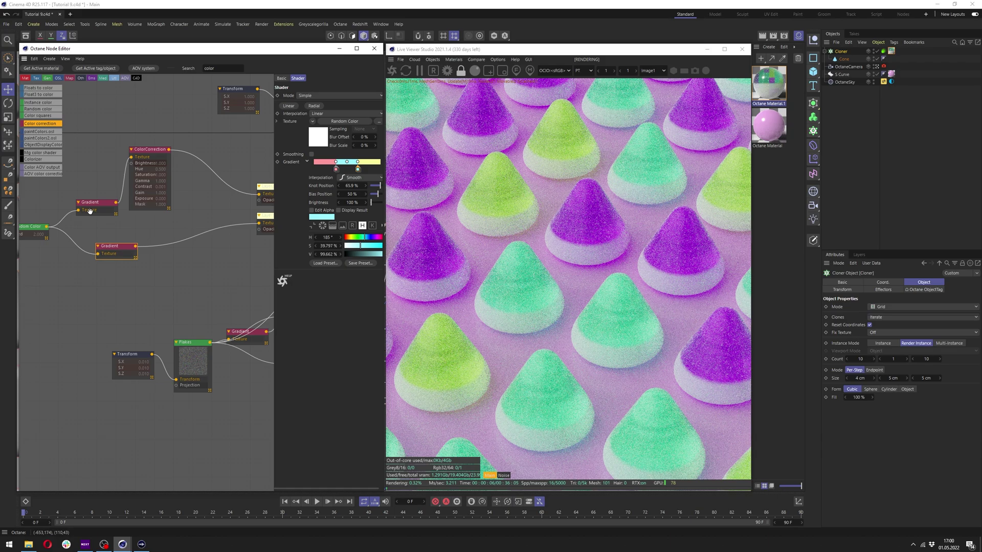
pyautogui.scroll(-1, 162, 178)
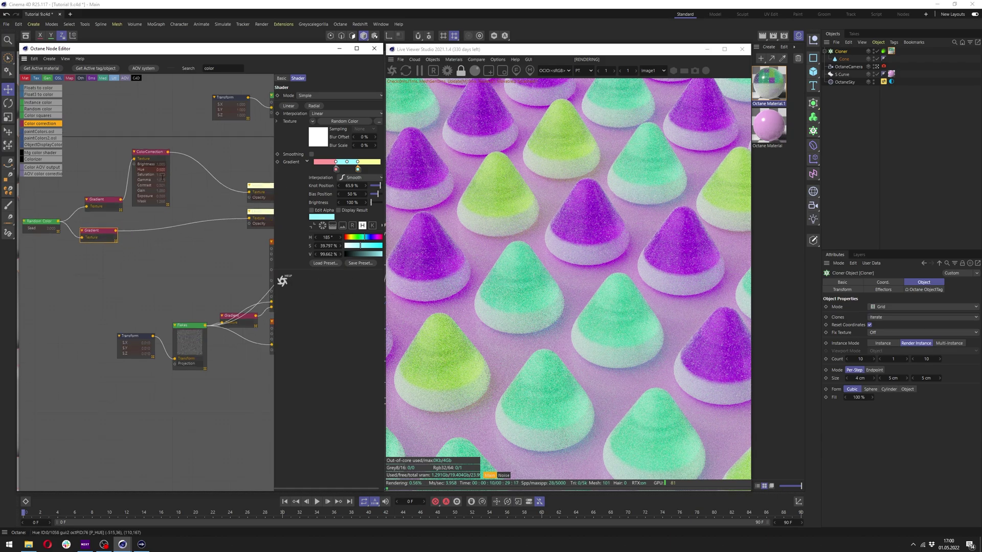
pyautogui.scroll(-3, 162, 177)
pyautogui.moveTo(248, 128); pyautogui.dragTo(176, 125, button='middle')
pyautogui.scroll(3, 175, 125)
pyautogui.scroll(-2, 106, 115)
pyautogui.moveTo(123, 108); pyautogui.dragTo(207, 140)
pyautogui.moveTo(189, 118); pyautogui.dragTo(104, 109)
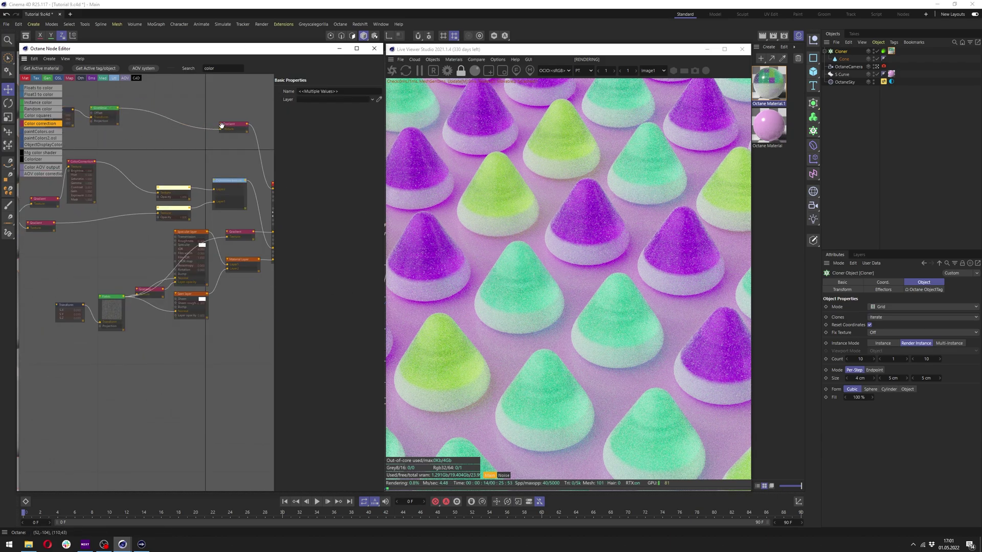
pyautogui.moveTo(221, 125); pyautogui.dragTo(184, 117)
# Step: Connect the SineWave node to the colour-corrected composite layer's Opacity and insert a new Octane Gradient node between them
pyautogui.scroll(2, 106, 122)
pyautogui.moveTo(105, 121); pyautogui.dragTo(127, 125, button='middle')
pyautogui.moveTo(145, 106); pyautogui.dragTo(201, 233)
pyautogui.write('grad')
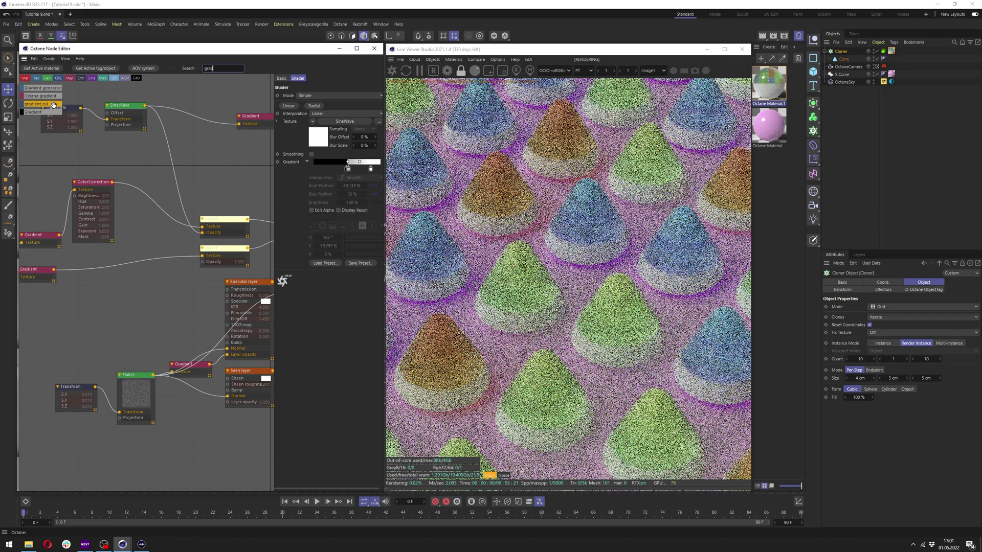
pyautogui.moveTo(43, 95); pyautogui.dragTo(125, 116)
pyautogui.moveTo(171, 171)
pyautogui.mouseDown()
pyautogui.moveTo(164, 162)
pyautogui.moveTo(176, 193)
pyautogui.moveTo(167, 178)
pyautogui.mouseUp()
# Step: Arrange the opacity gradient from white to black with the white knot at 28.902 %, previewing the transition in a render region around one cone
pyautogui.moveTo(314, 169)
pyautogui.mouseDown()
pyautogui.moveTo(349, 169)
pyautogui.moveTo(313, 170)
pyautogui.moveTo(333, 169)
pyautogui.mouseUp()
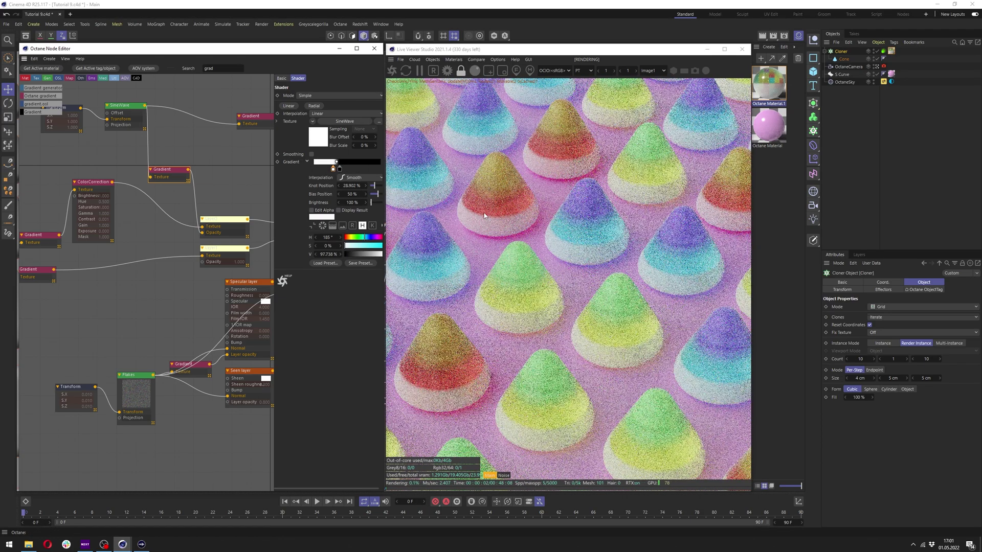
pyautogui.click(489, 73)
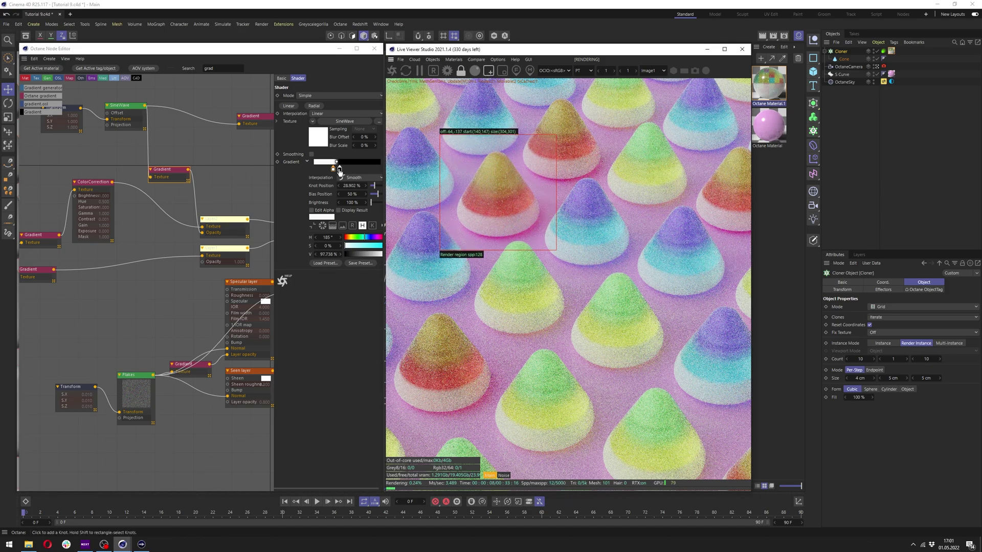
pyautogui.moveTo(339, 169)
pyautogui.mouseDown()
pyautogui.moveTo(330, 170)
pyautogui.moveTo(340, 170)
pyautogui.mouseUp()
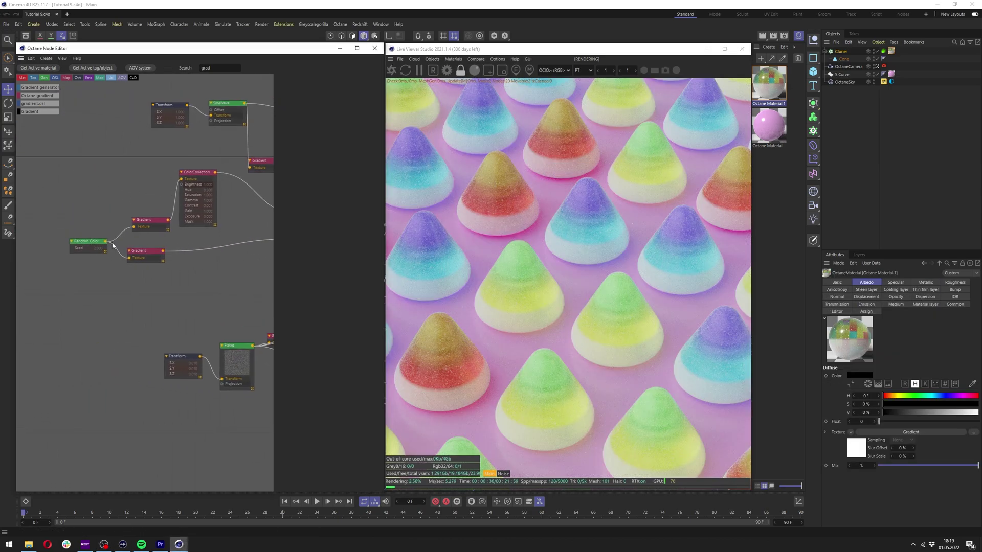
# Step: Set the Random Color node's seed to 4
pyautogui.click(104, 247)
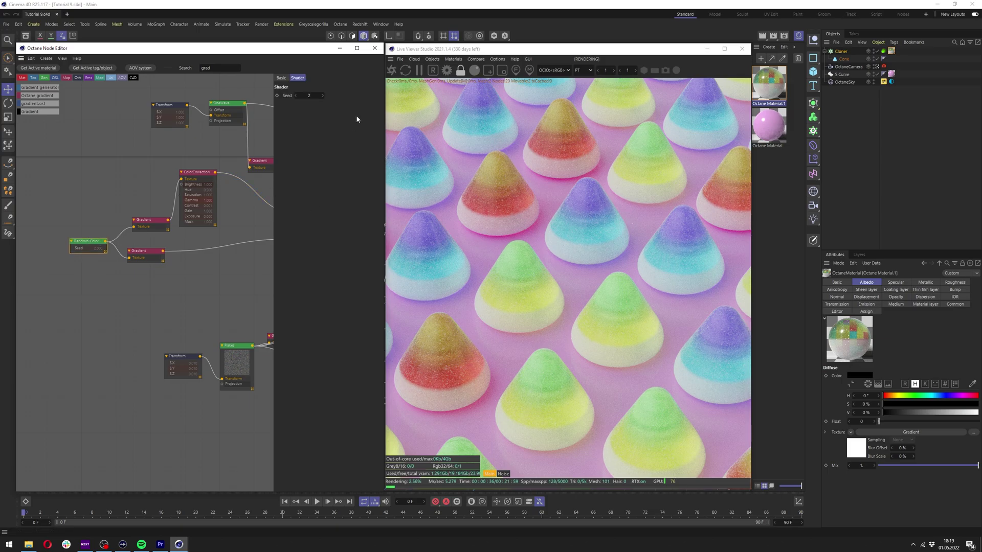
pyautogui.click(322, 96)
pyautogui.click(323, 95)
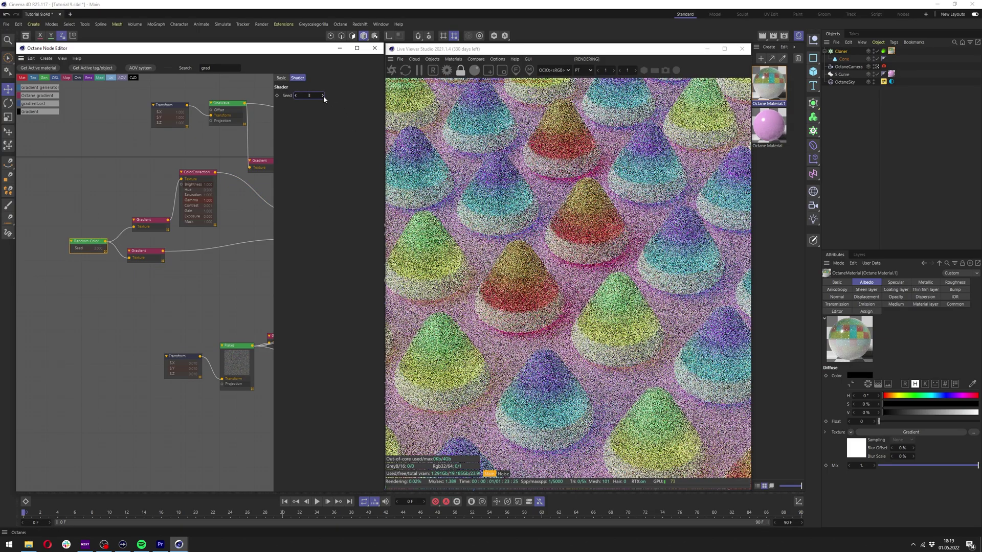
# Step: Try a Hue of about -0.68 on the Color Correction node that tints the cone tips
pyautogui.moveTo(140, 260); pyautogui.dragTo(103, 269, button='middle')
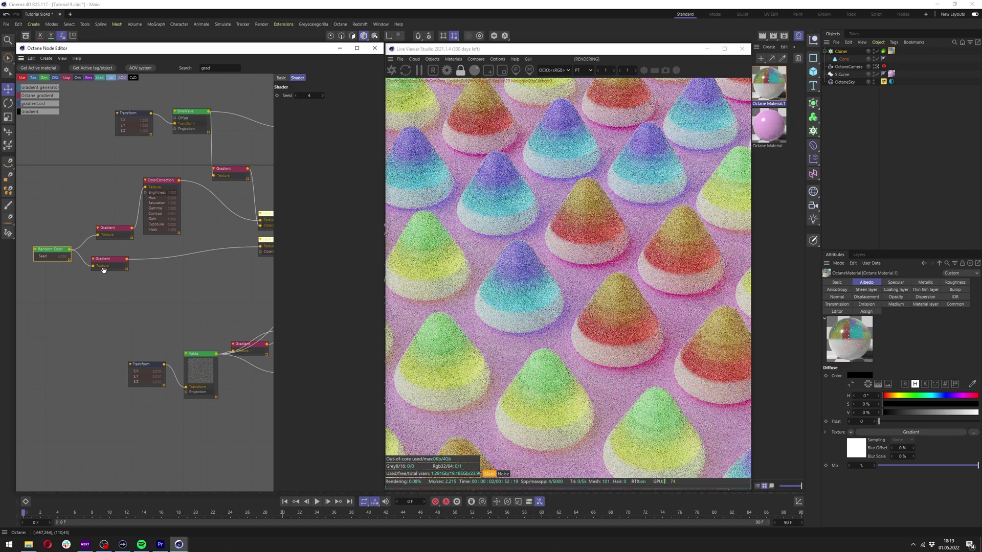
pyautogui.click(105, 263)
pyautogui.click(158, 183)
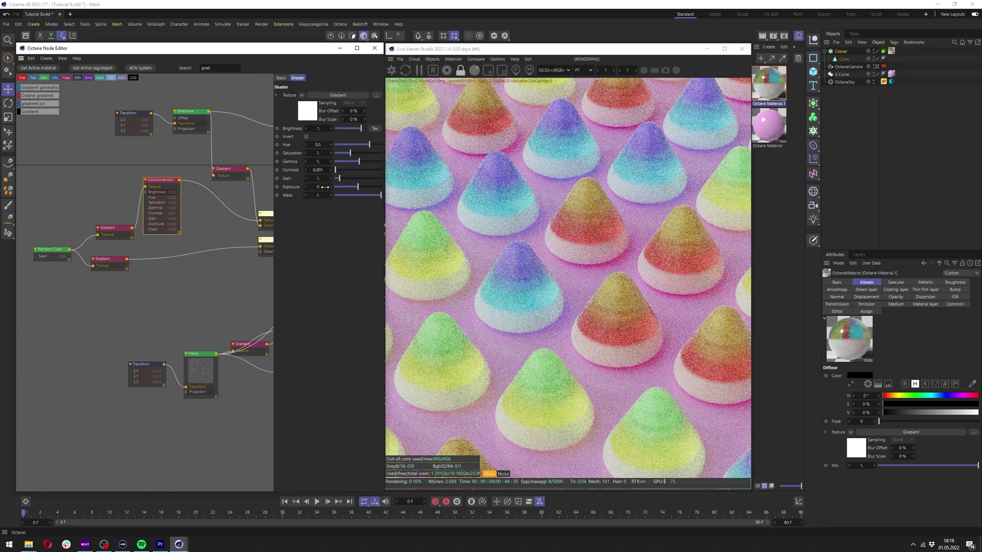
pyautogui.moveTo(370, 146); pyautogui.dragTo(343, 148)
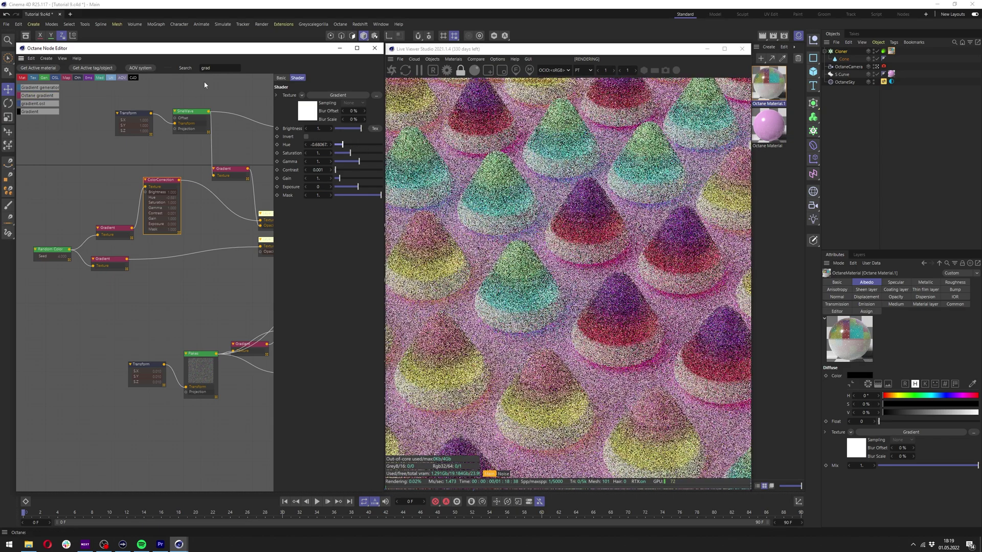
# Step: Insert a second Color Correction node between the lower gradient and its composite layer, and set its Hue to about 0.597
pyautogui.write('color')
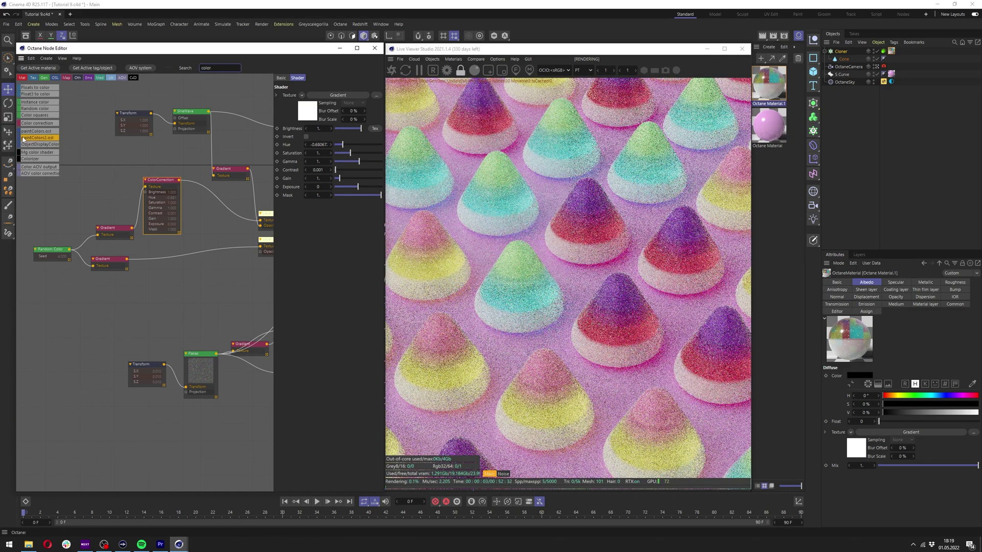
pyautogui.moveTo(187, 255); pyautogui.dragTo(188, 256)
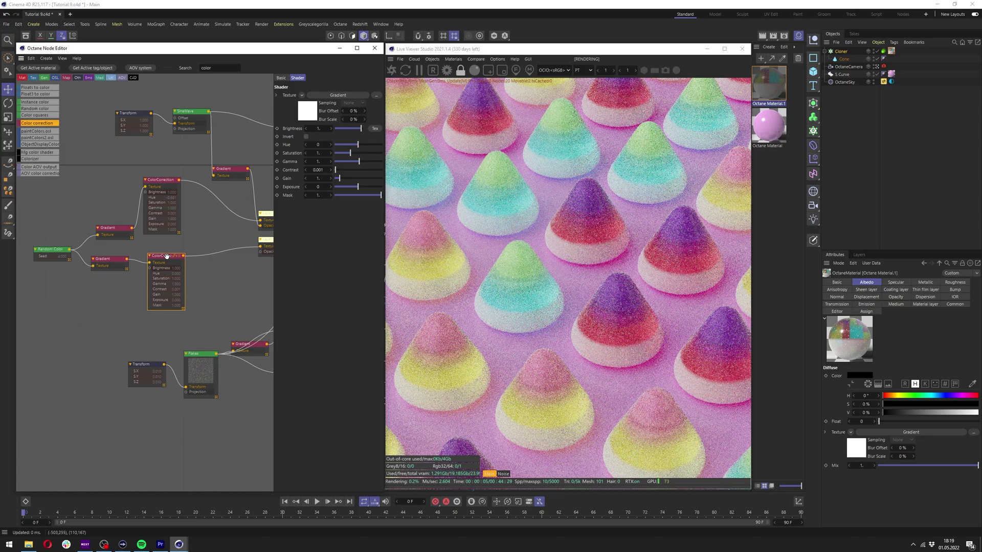
pyautogui.moveTo(358, 145); pyautogui.dragTo(373, 147)
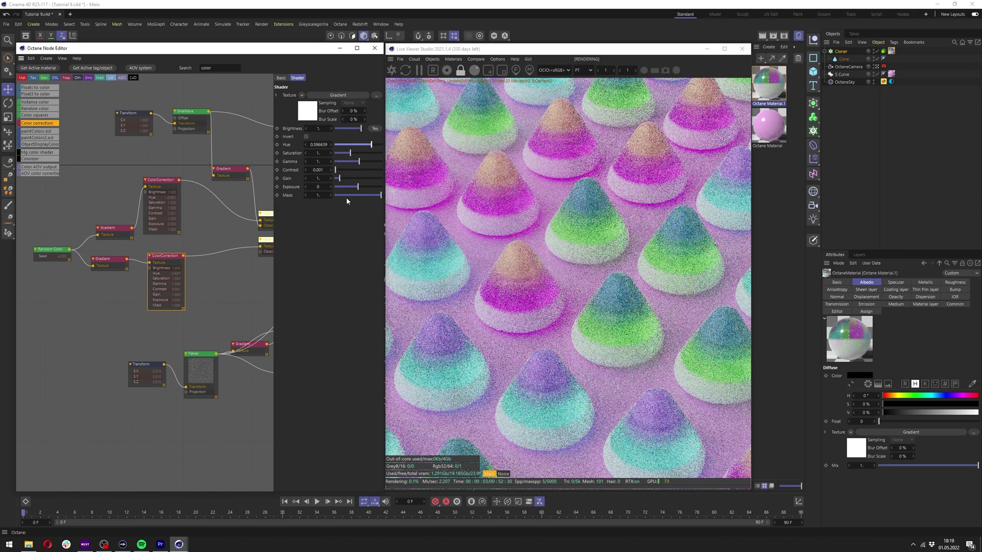
# Step: Set the upper Color Correction node's Hue to about 0.126
pyautogui.click(174, 180)
pyautogui.click(338, 145)
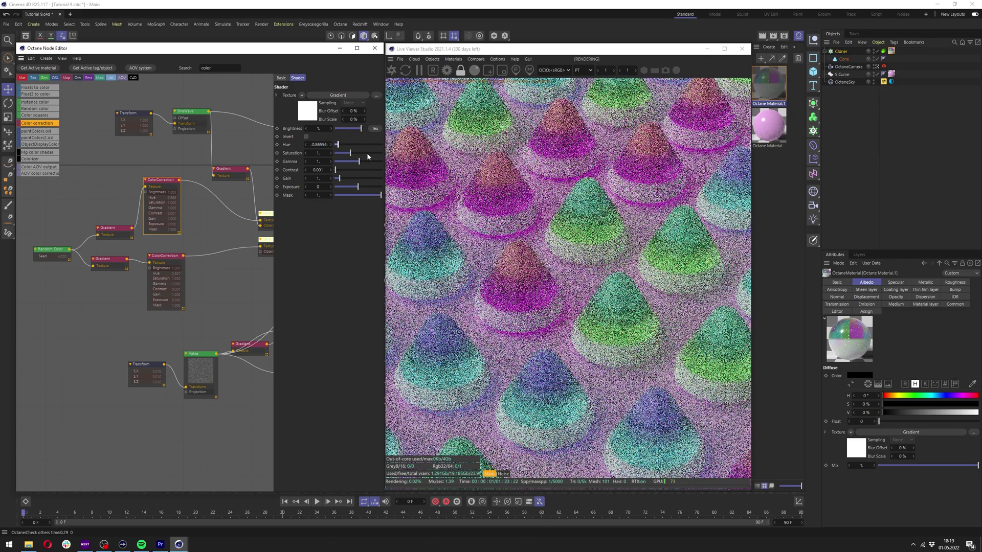
pyautogui.click(376, 146)
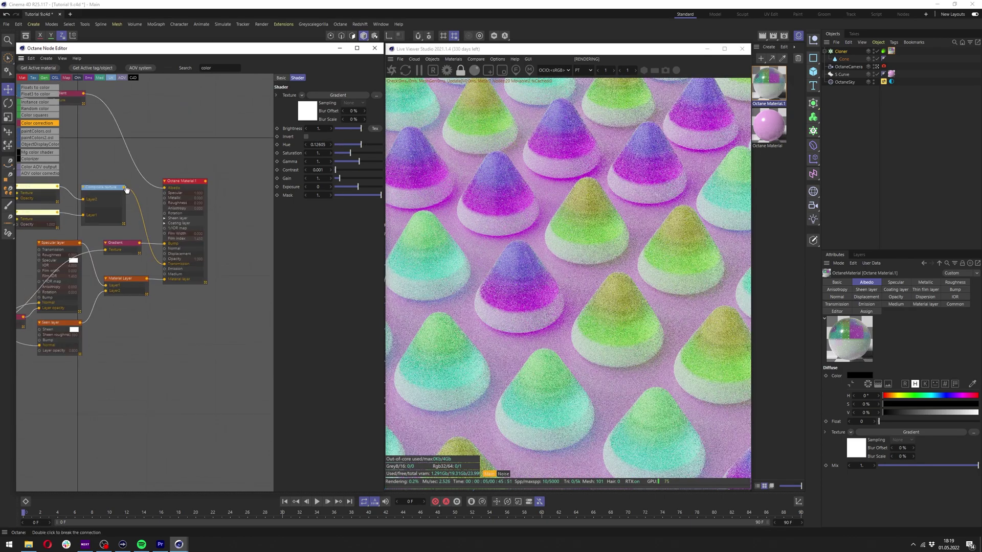
# Step: Show the Octane material's basic properties and choose GGX(energy preserving) as its BRDF model
pyautogui.moveTo(206, 246); pyautogui.dragTo(246, 208, button='middle')
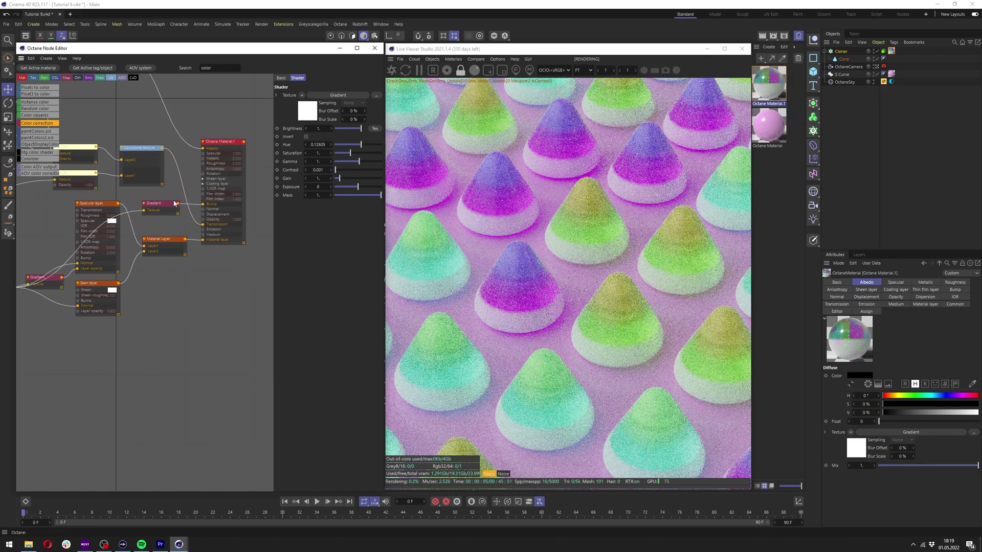
pyautogui.scroll(2, 246, 208)
pyautogui.moveTo(220, 129); pyautogui.dragTo(192, 148, button='middle')
pyautogui.click(191, 148)
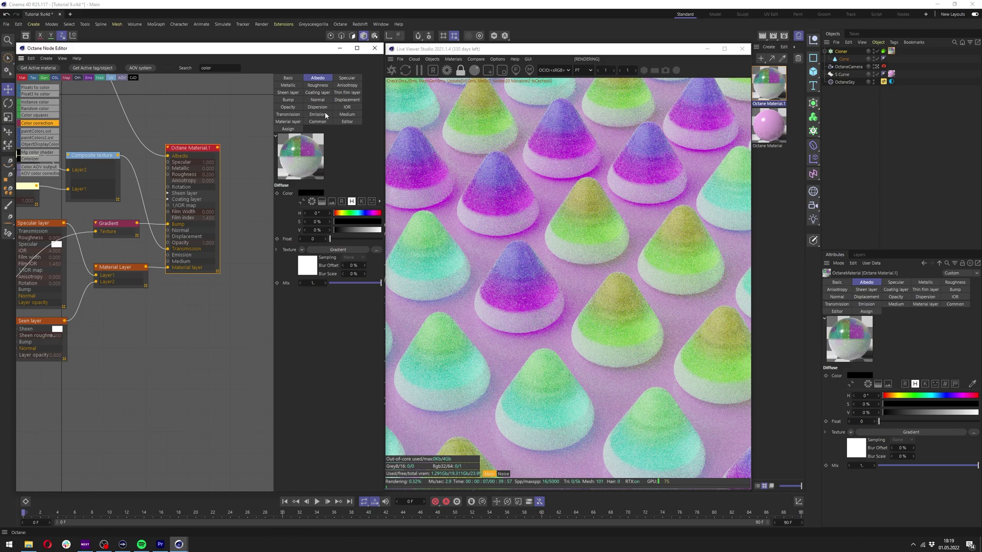
pyautogui.click(287, 78)
pyautogui.click(323, 220)
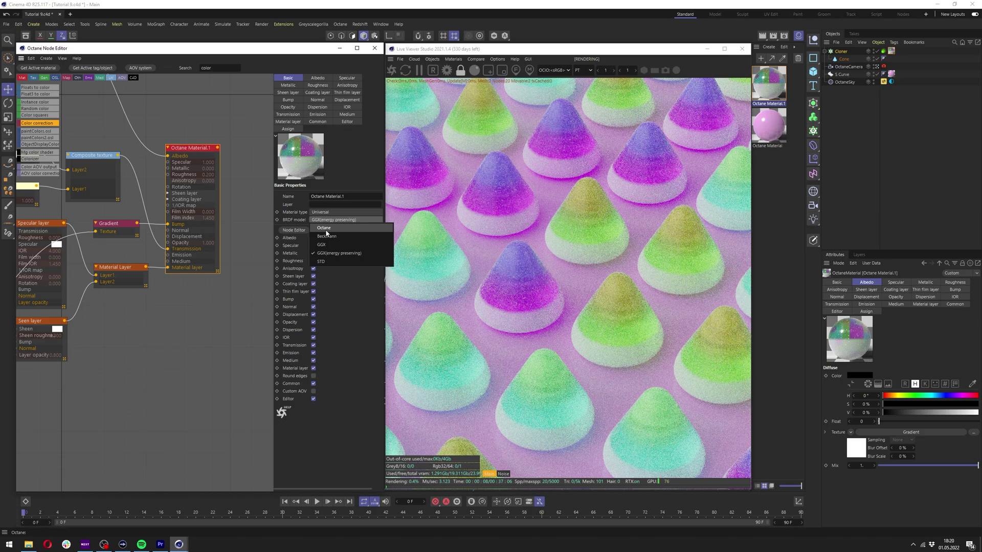
pyautogui.click(331, 253)
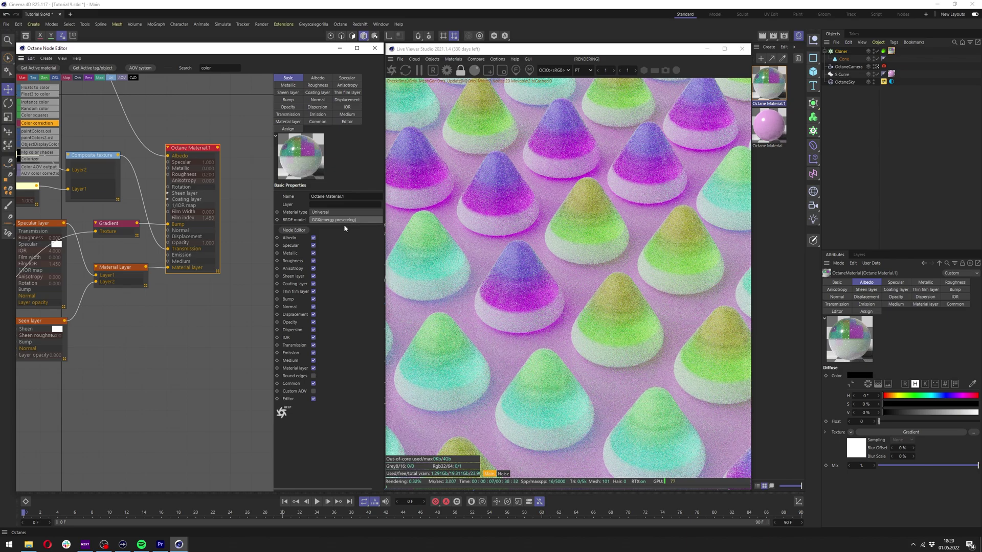
# Step: Undo the BRDF choice, then compare by drawing a render region around one blue-magenta cone and reapplying GGX(energy preserving)
pyautogui.hotkey('ctrl', 'z')
pyautogui.click(487, 70)
pyautogui.moveTo(449, 143); pyautogui.dragTo(548, 243)
pyautogui.click(345, 219)
pyautogui.click(330, 256)
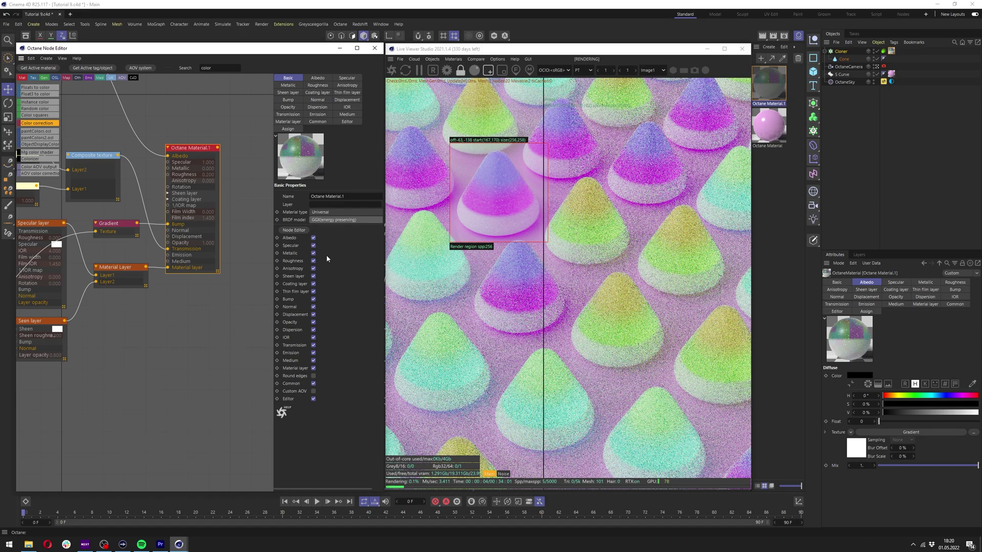
pyautogui.moveTo(538, 206); pyautogui.dragTo(482, 215)
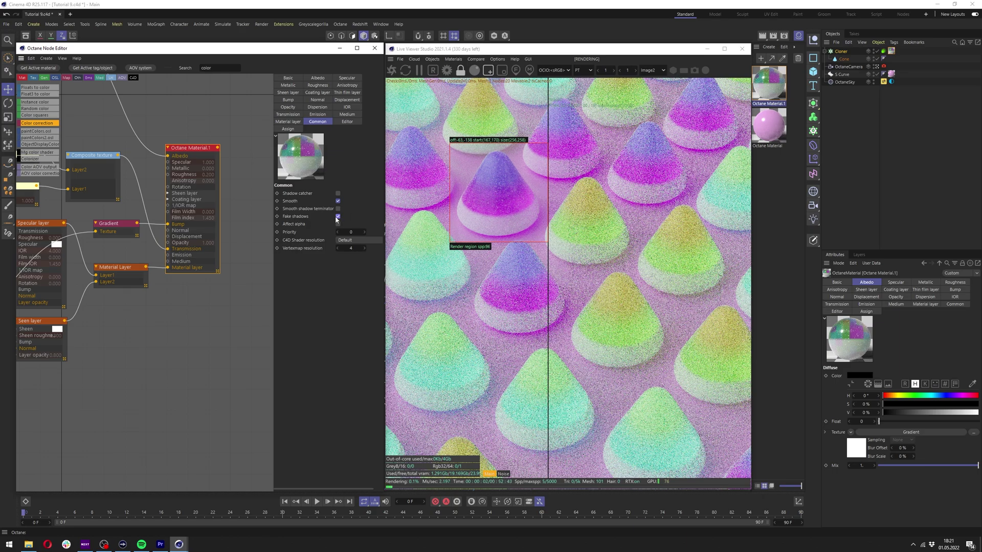
# Step: Try the material without Fake shadows, compare the cone using the image divider, and enable Fake shadows again
pyautogui.click(338, 217)
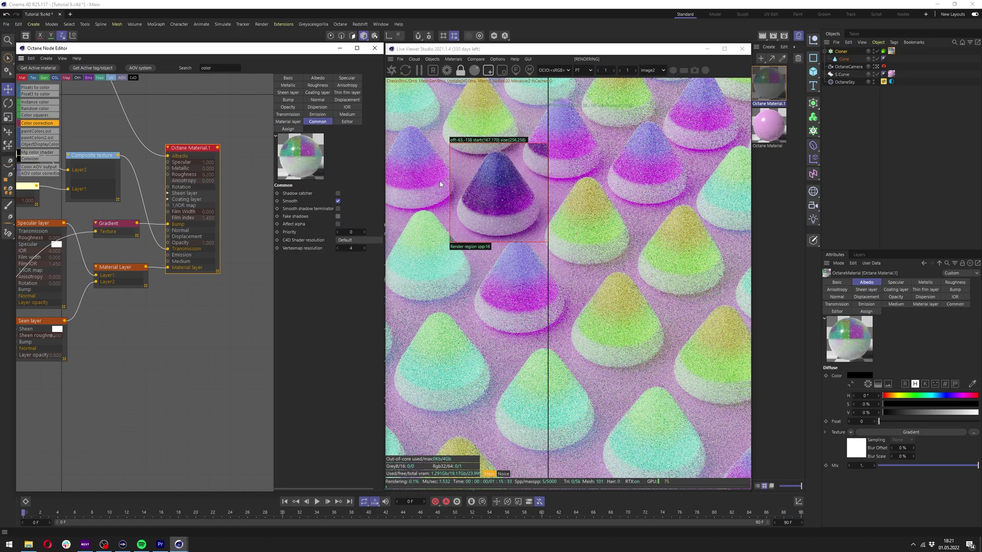
pyautogui.moveTo(549, 225); pyautogui.dragTo(584, 227)
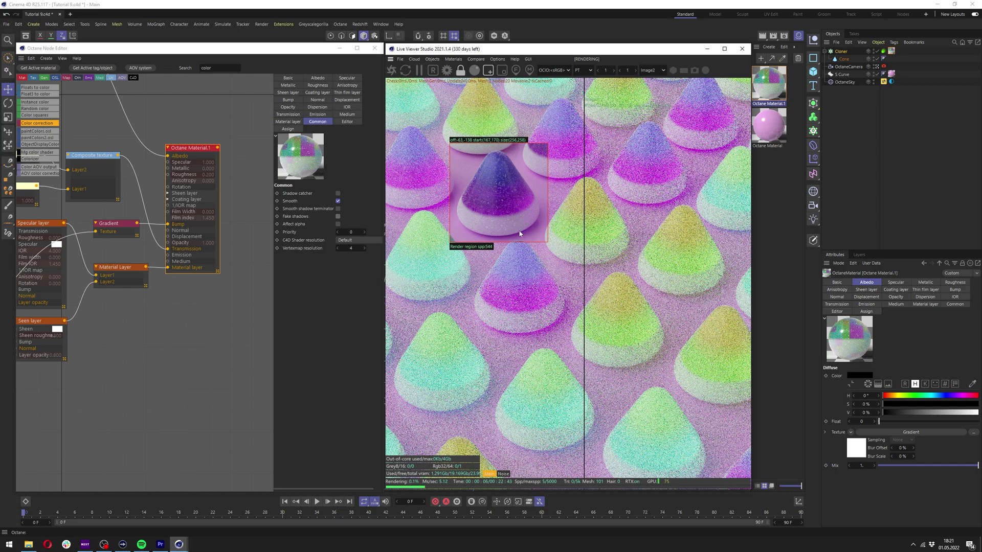
pyautogui.click(338, 216)
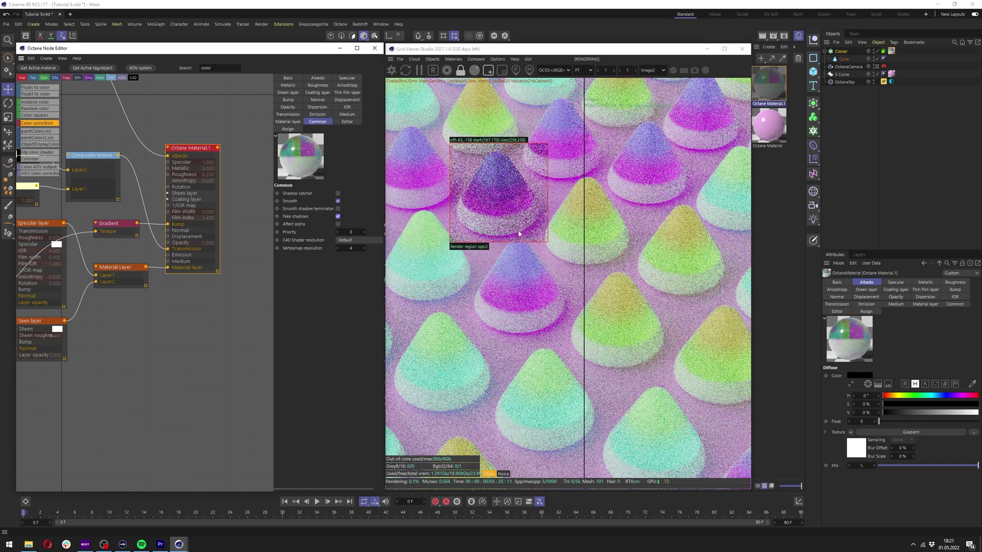